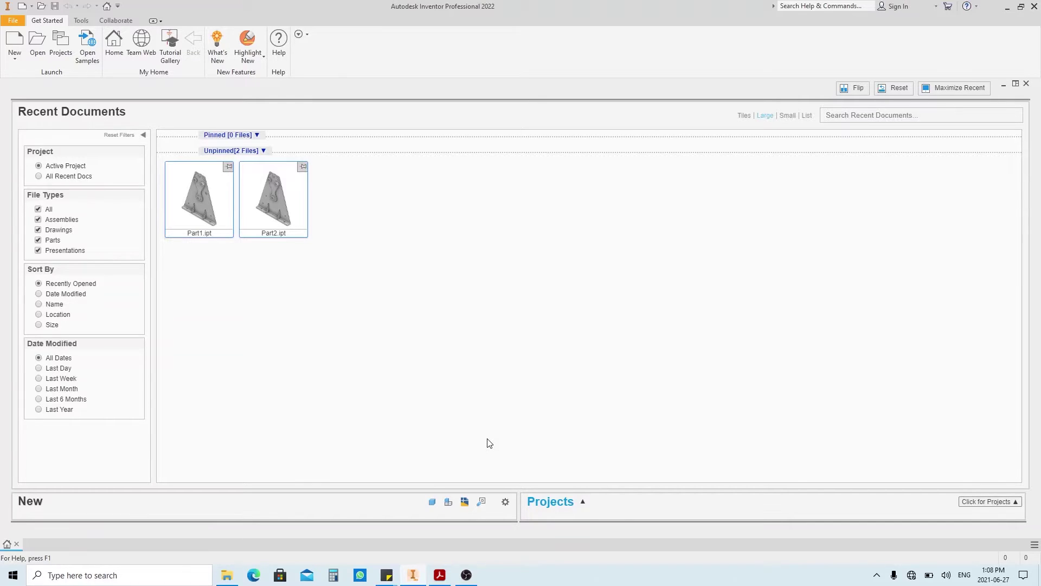
Switch to Acrobat and examine part 3 and its section C-C in Part Drawing.pdf
left_click(441, 575)
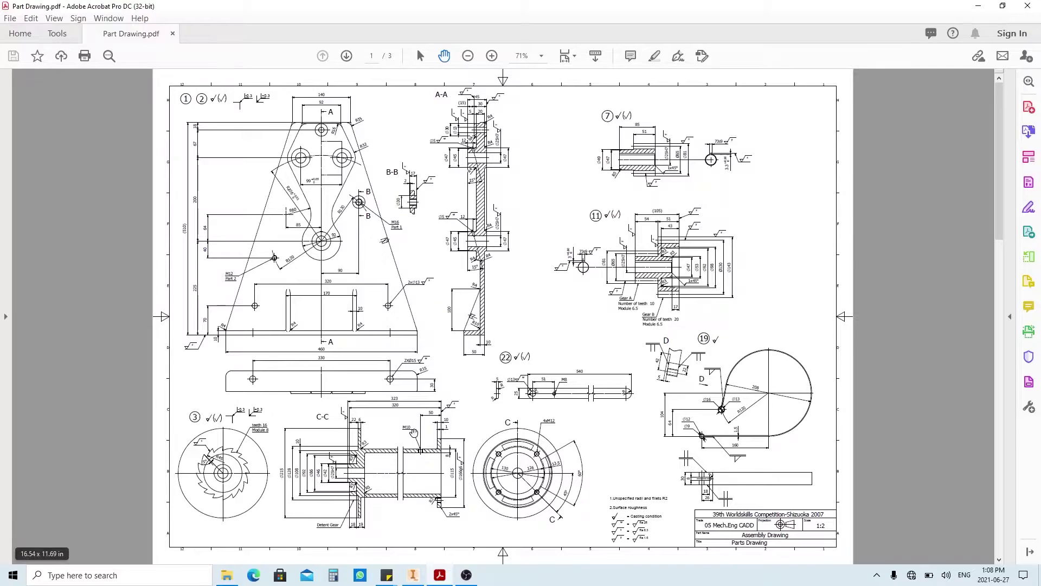
scroll(391, 523, "up", 3, "ctrl")
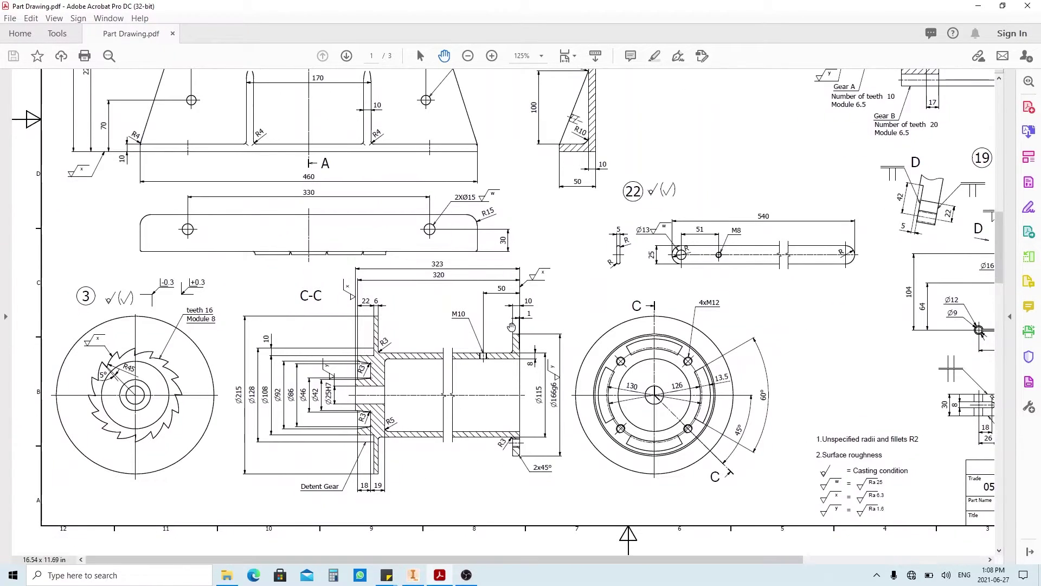
left_click_drag(340, 407, 405, 377)
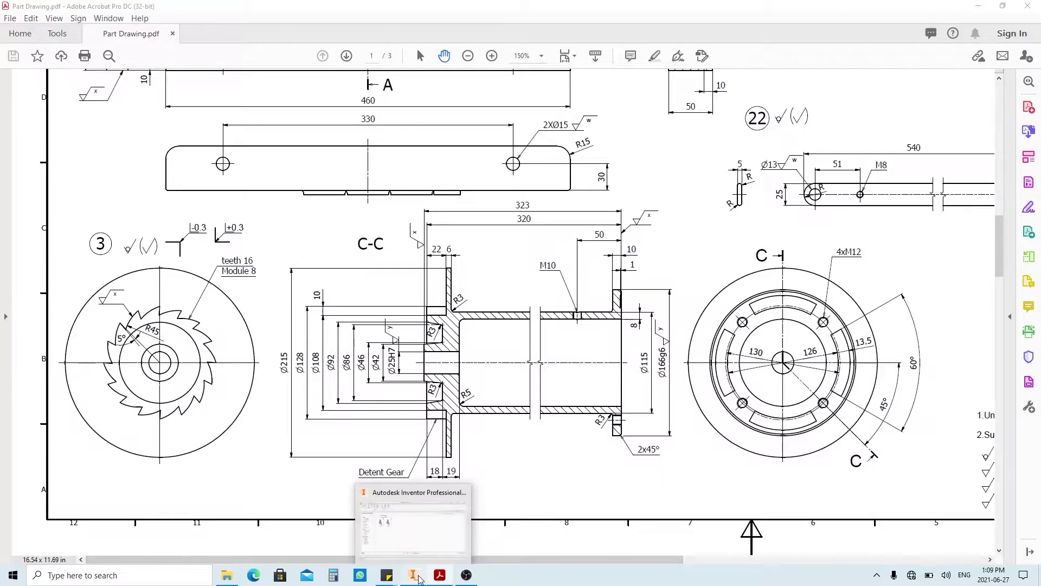
Switch to Inventor and create a new part from the metric Standard (mm).ipt template
left_click(425, 576)
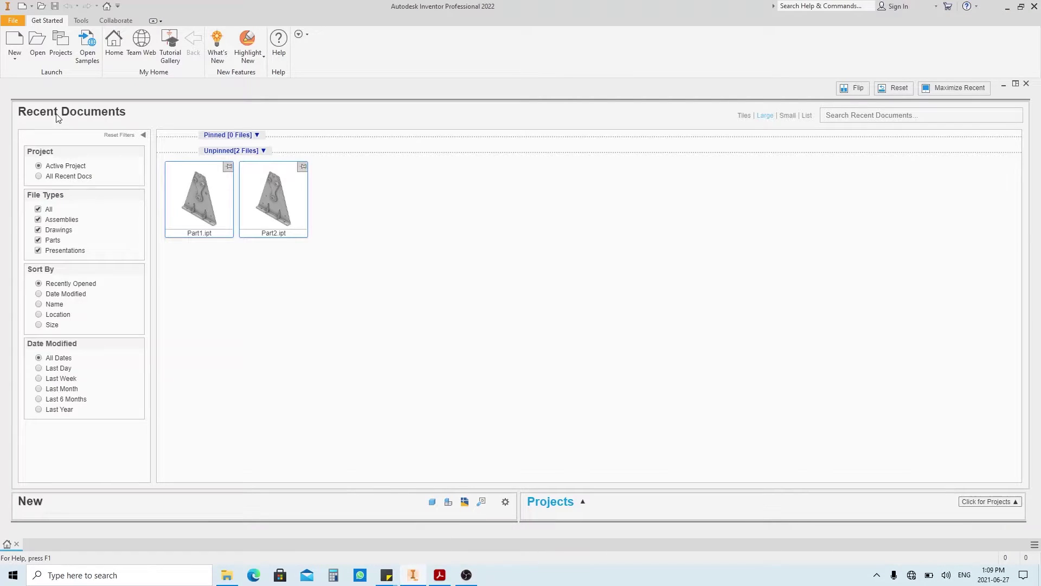
left_click(15, 43)
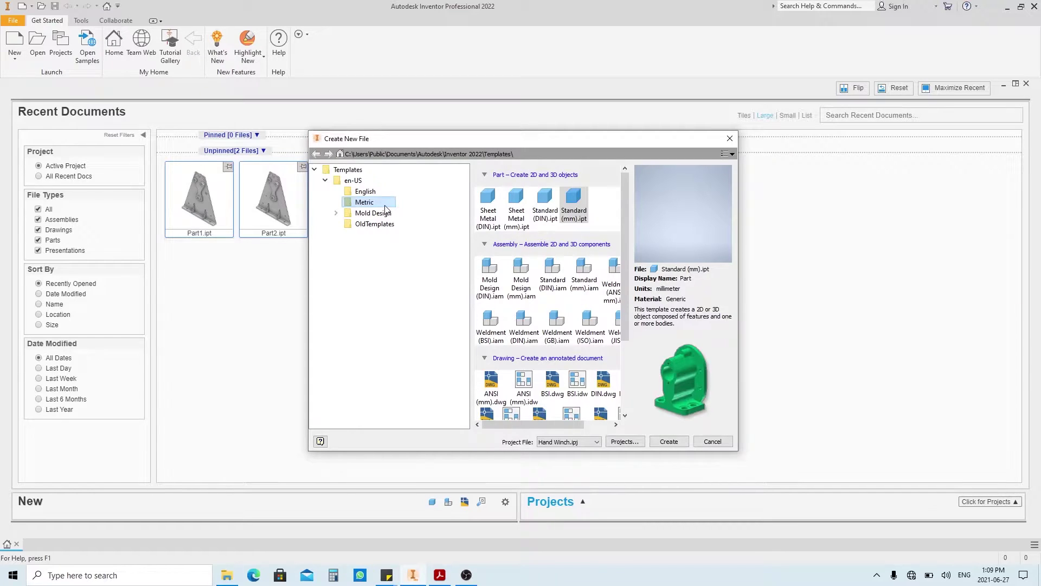
double_click(582, 203)
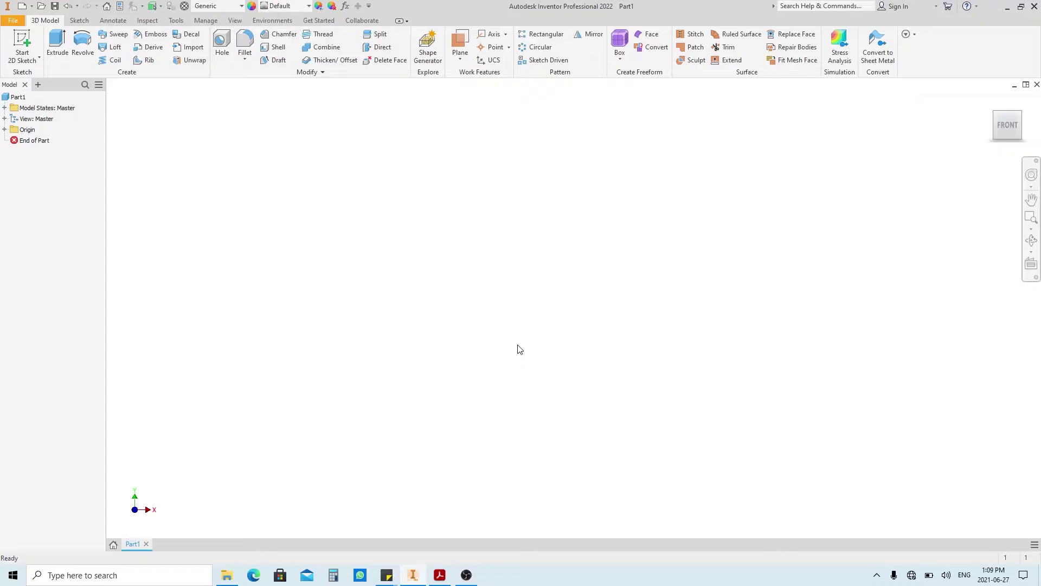
Recheck part 3 in the PDF drawing, and sketch a circle about 19.5 mm in diameter on the XY plane, centred on the origin
left_click(440, 574)
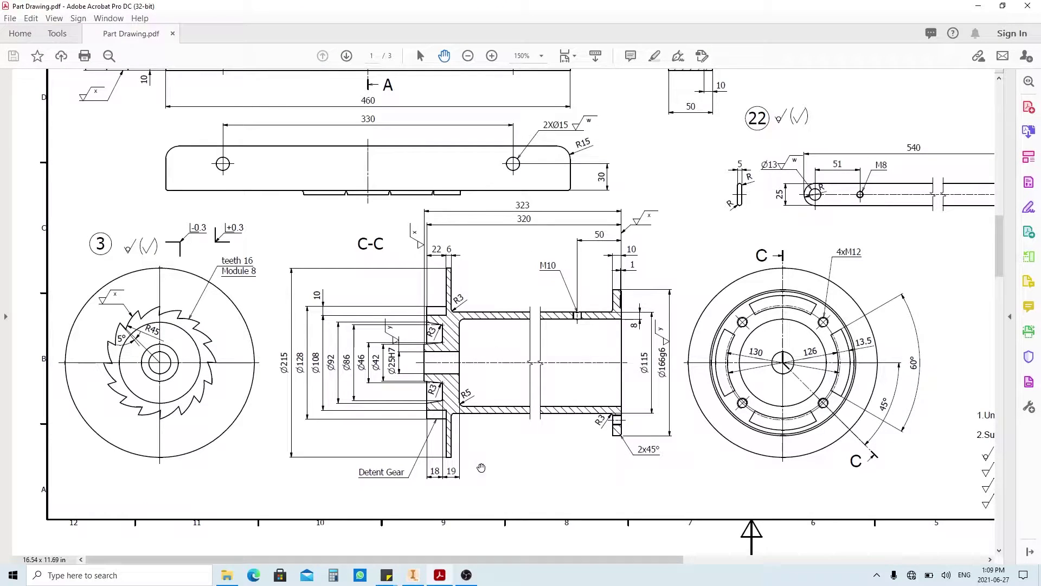
key("alt+Tab")
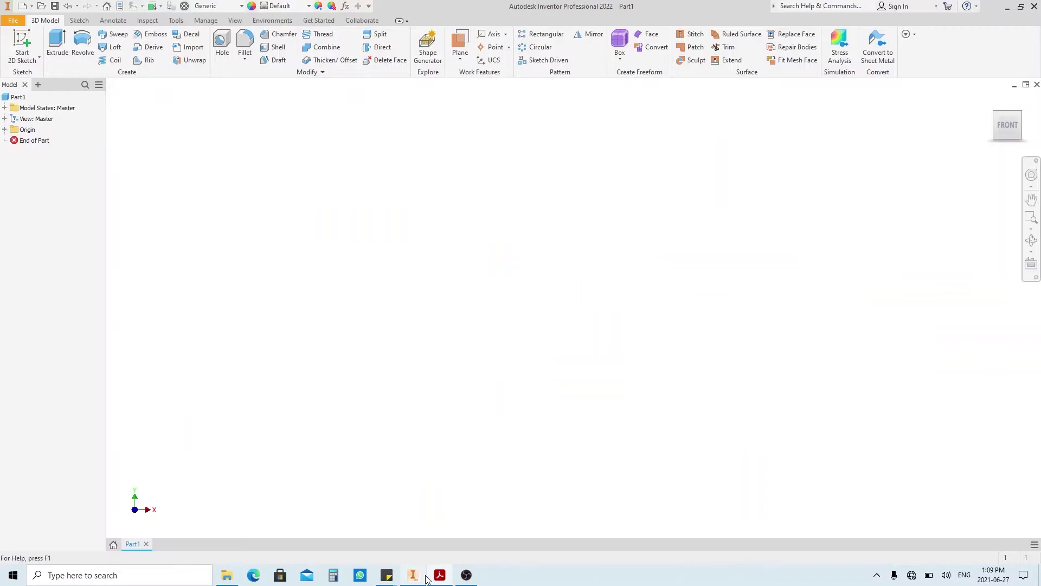
left_click(22, 41)
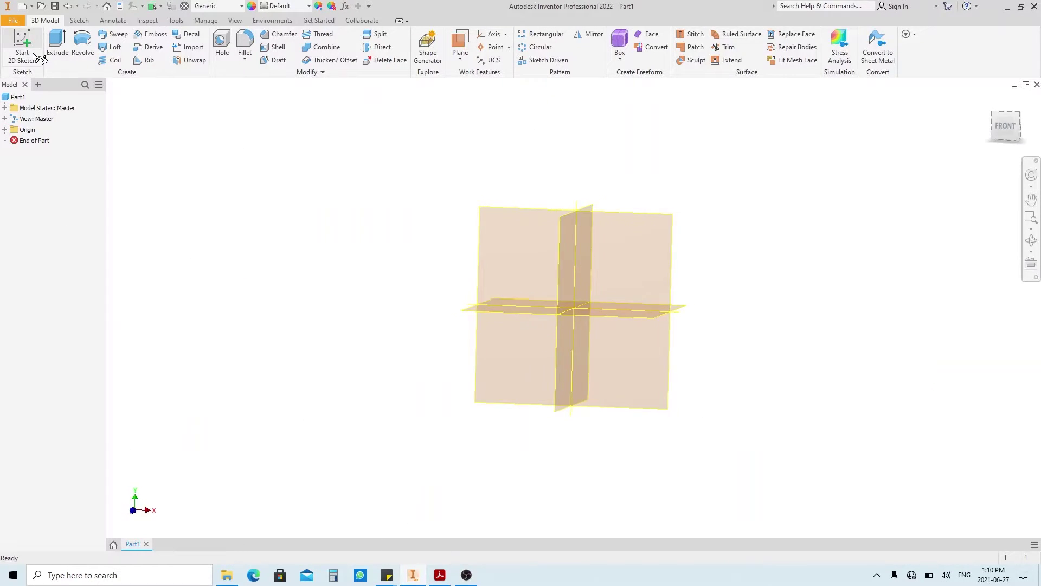
left_click(518, 183)
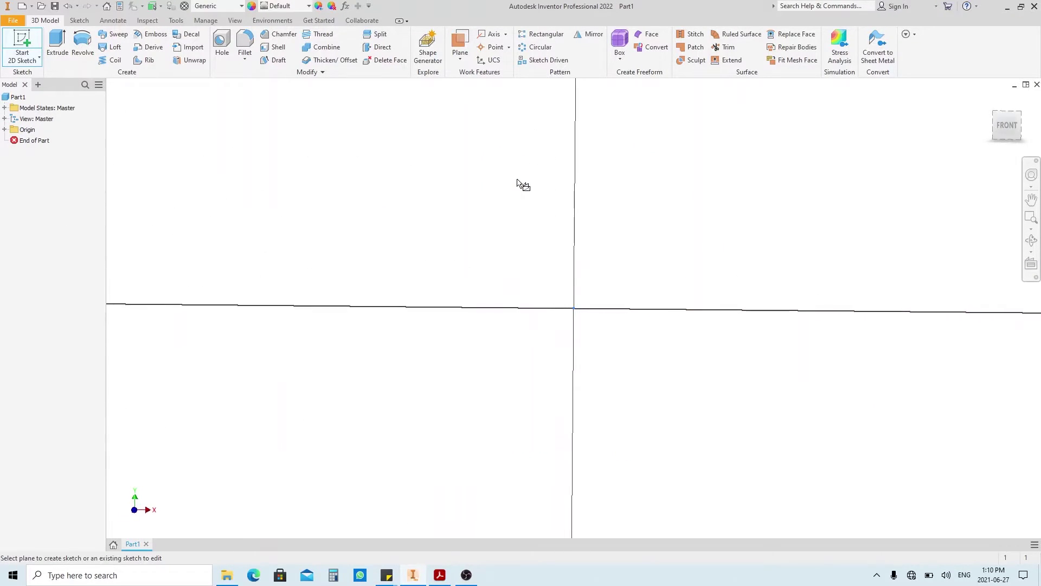
key("c")
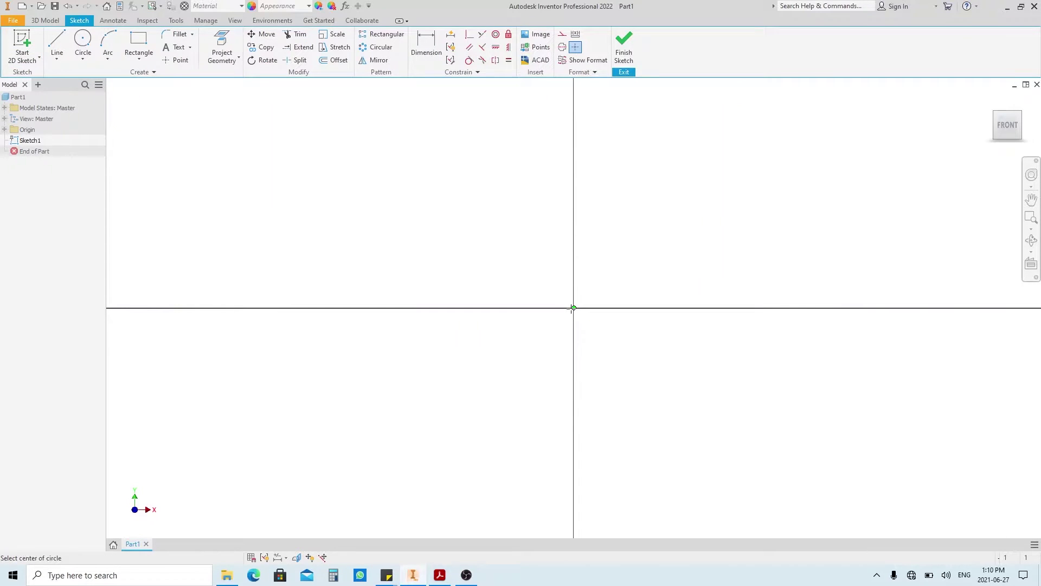
left_click(573, 308)
left_click(635, 194)
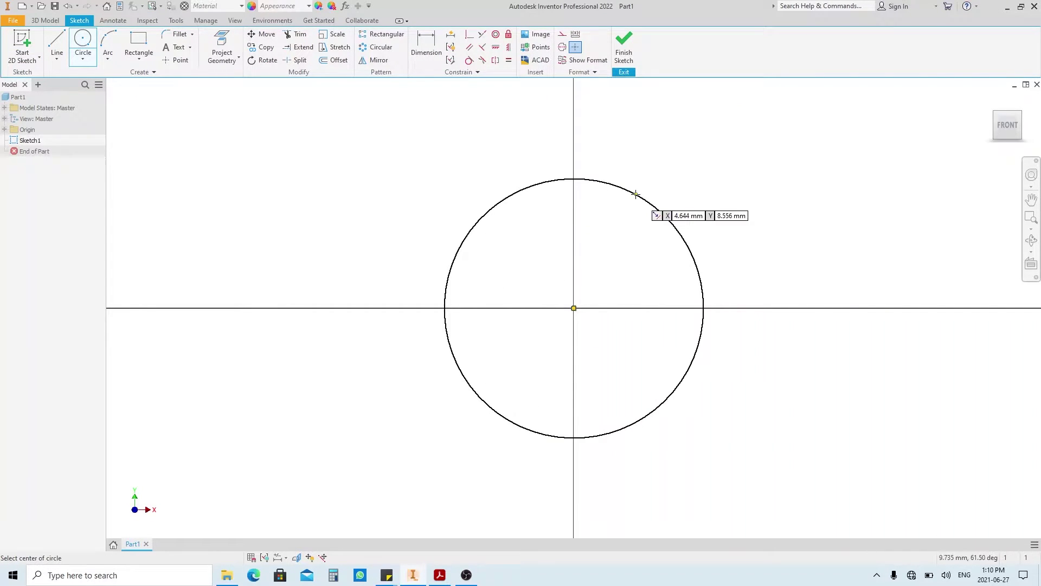
Dimension the circle's diameter as 215 mm and finish the sketch
key("d")
left_click(652, 205)
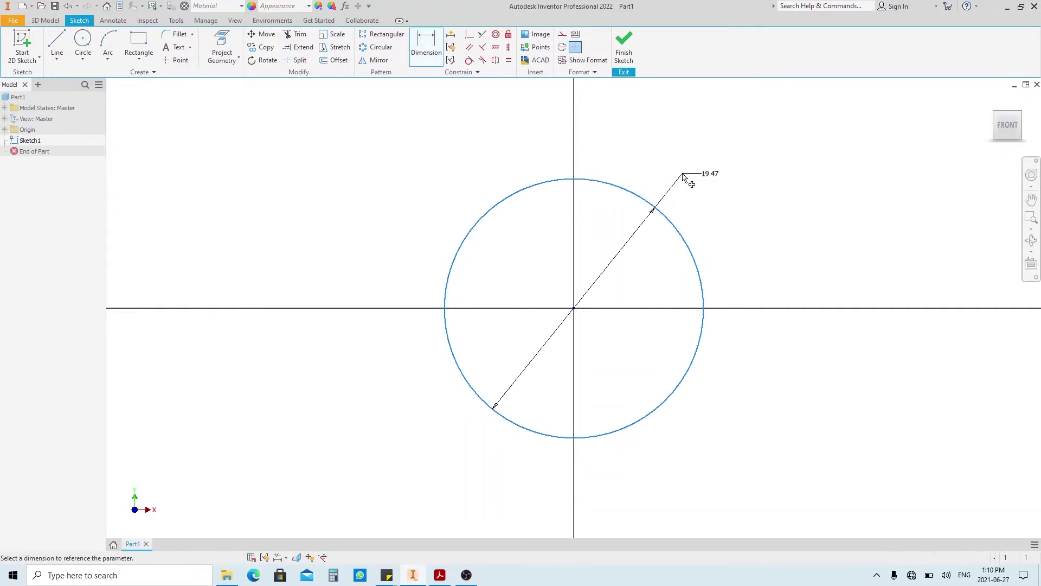
left_click(684, 175)
type("215")
key("Return")
key("s")
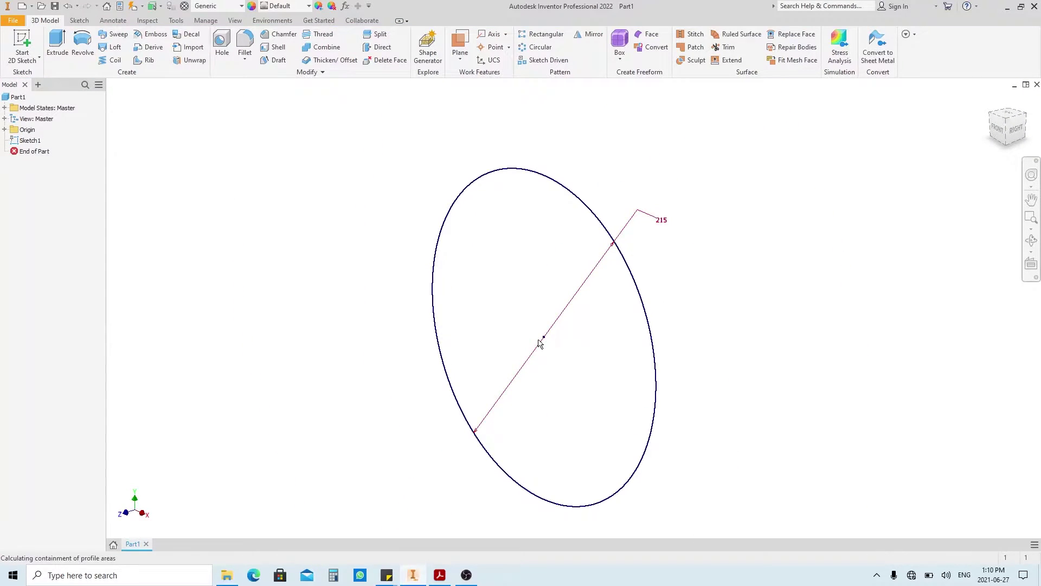
Extrude the 215 mm circle by 6 mm to form the flange disc
key("e")
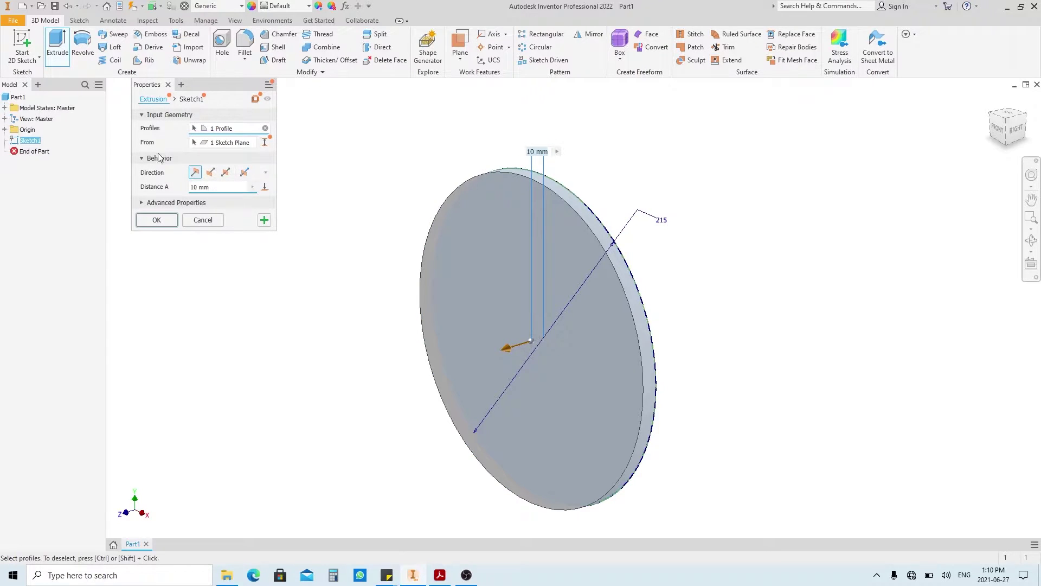
type("6")
left_click(157, 220)
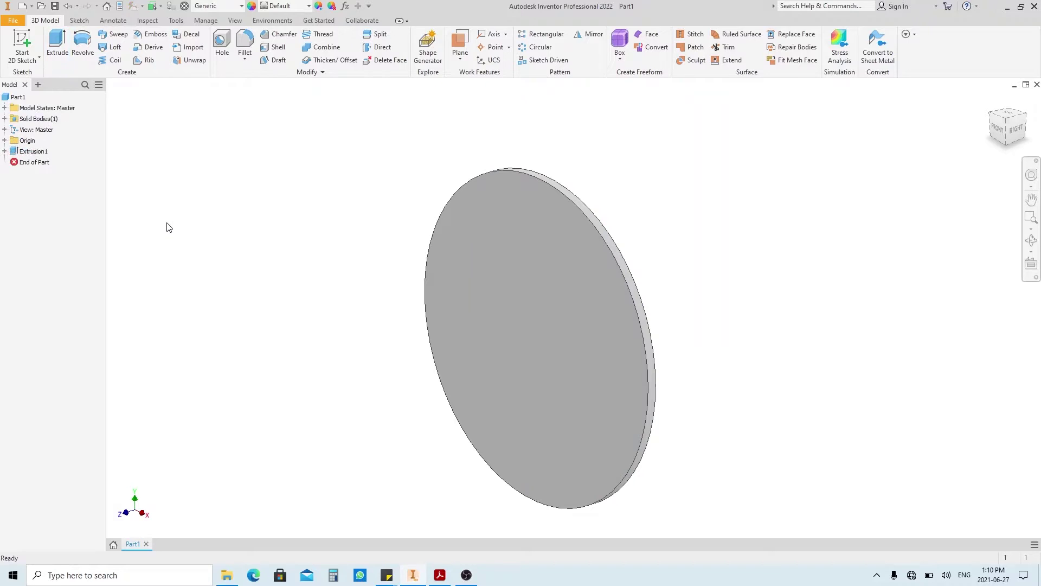
Start a sketch on the disc's back face and draw an origin-centred circle about 183 mm in diameter
middle_click_drag(560, 434, 608, 256, "shift")
left_click(608, 256)
left_click(578, 280)
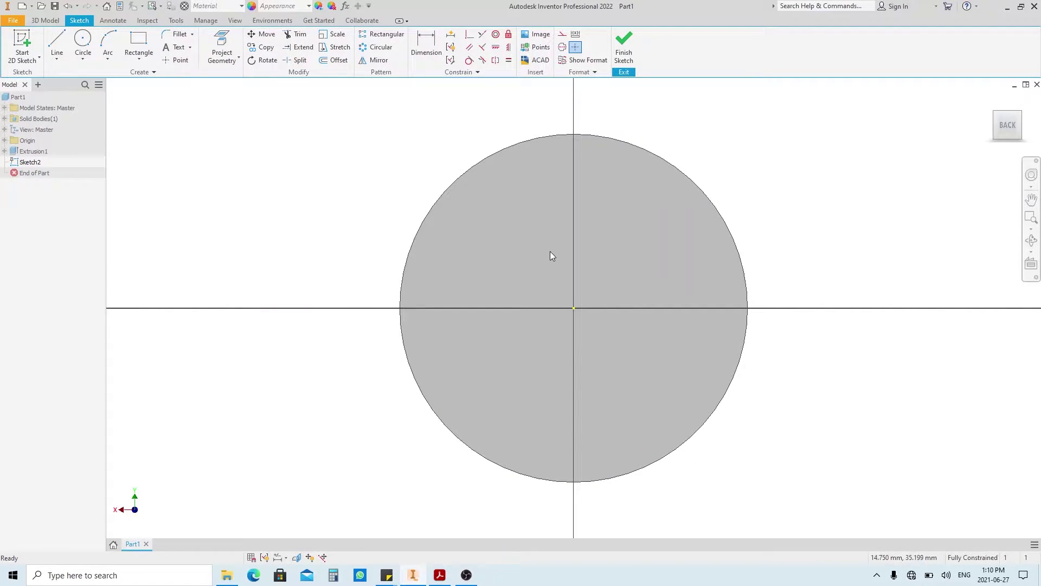
key("c")
left_click(574, 308)
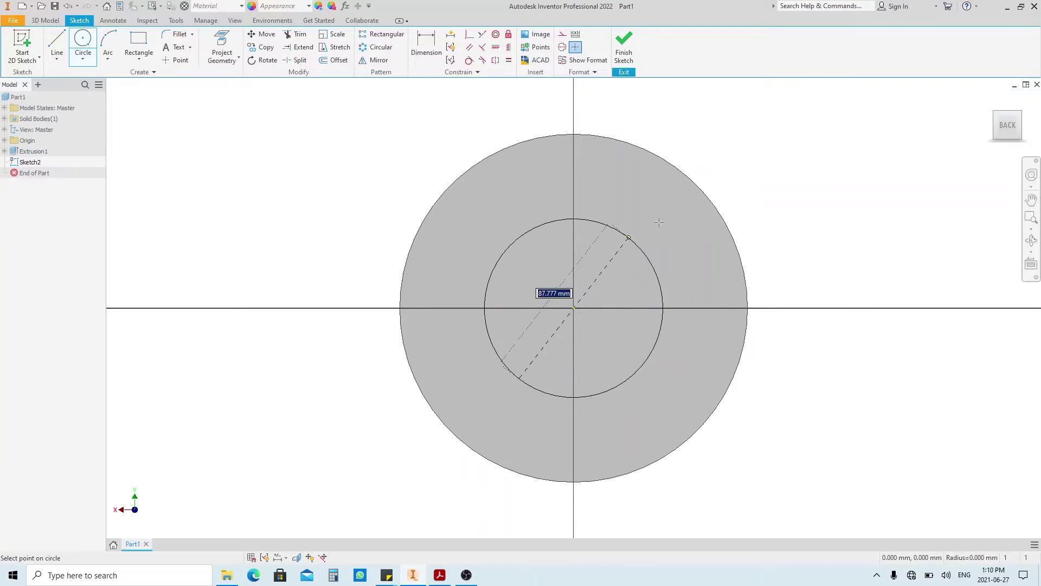
left_click(679, 205)
Dimension the new circle's diameter as 115 mm and finish the sketch
key("d")
left_click(687, 215)
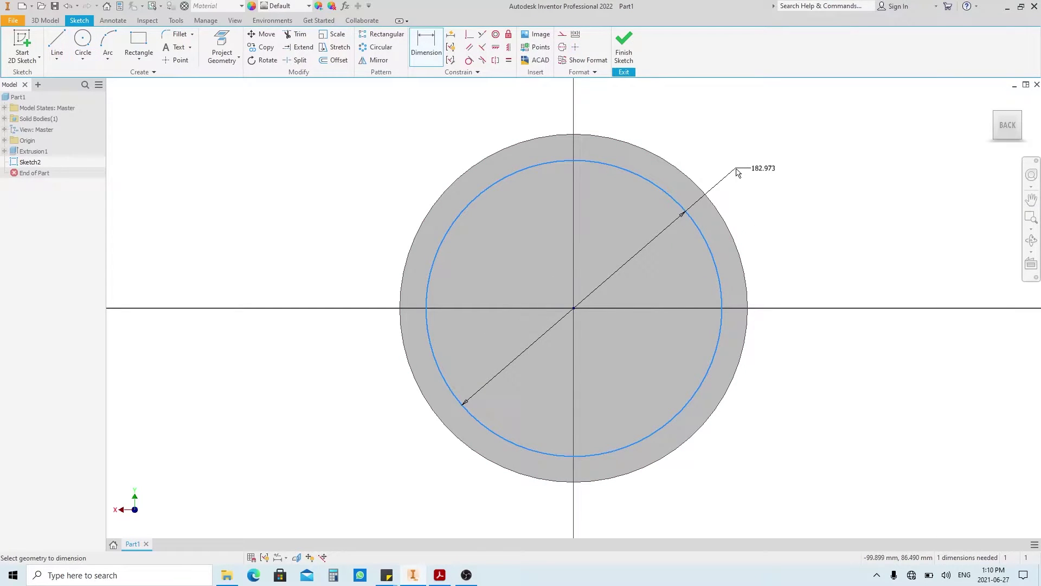
left_click(736, 170)
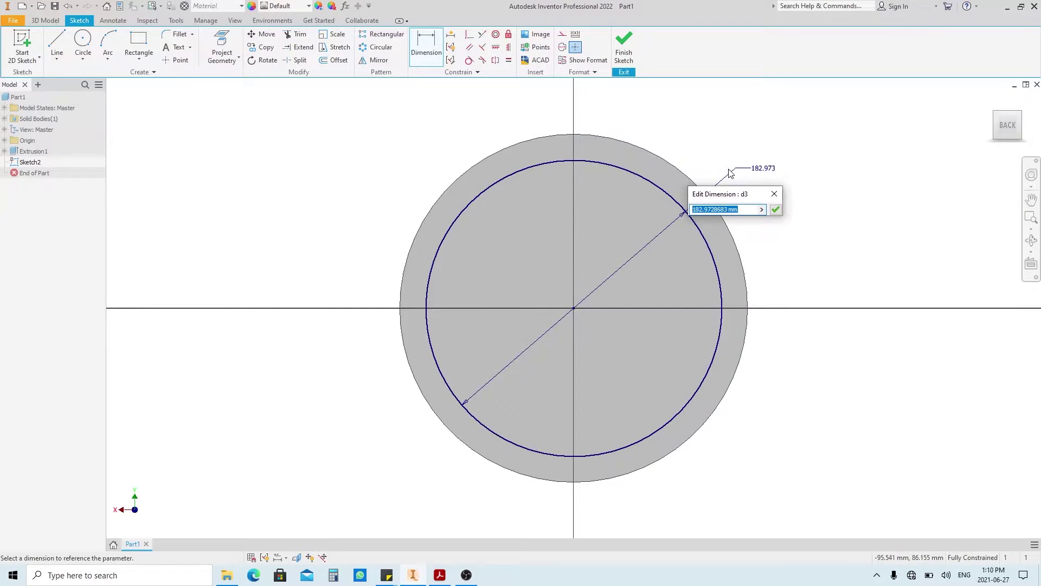
type("115")
key("Return")
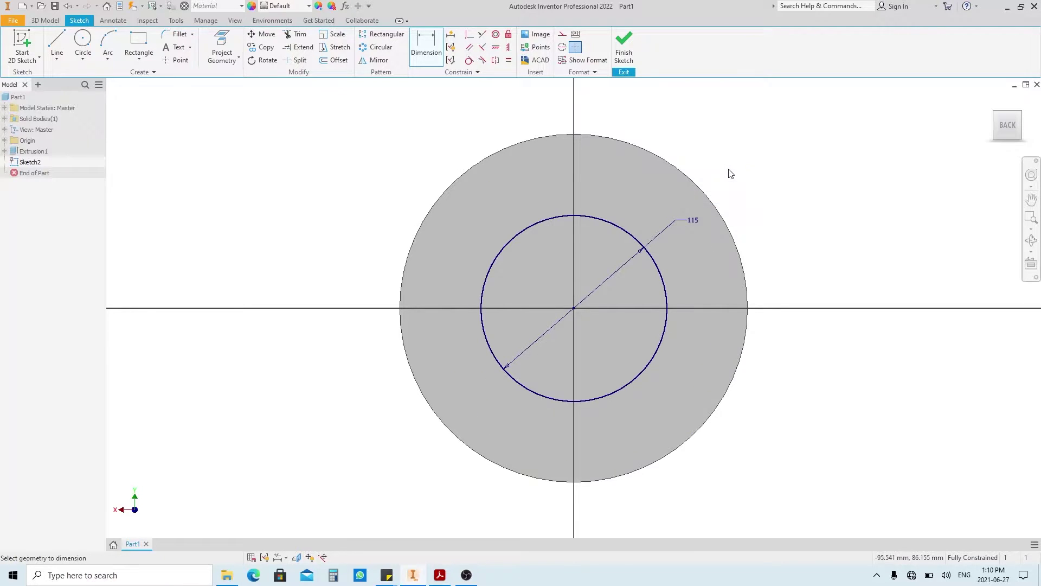
left_click(623, 43)
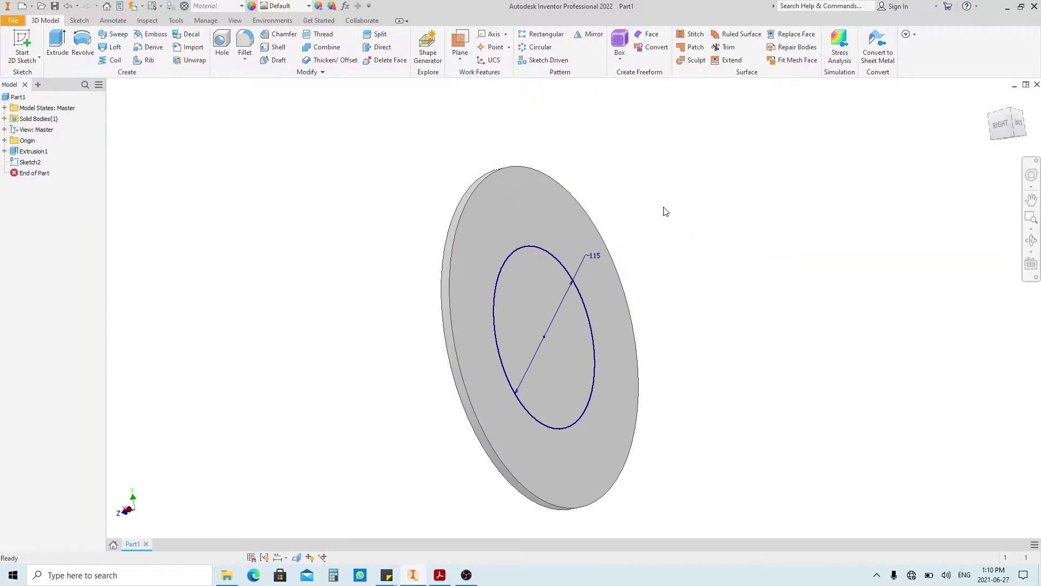
Check the section C-C lengths in the PDF drawing and extrude the 115 mm circle outward from the disc by 320-(22+6+10) mm, joined to it
left_click(438, 577)
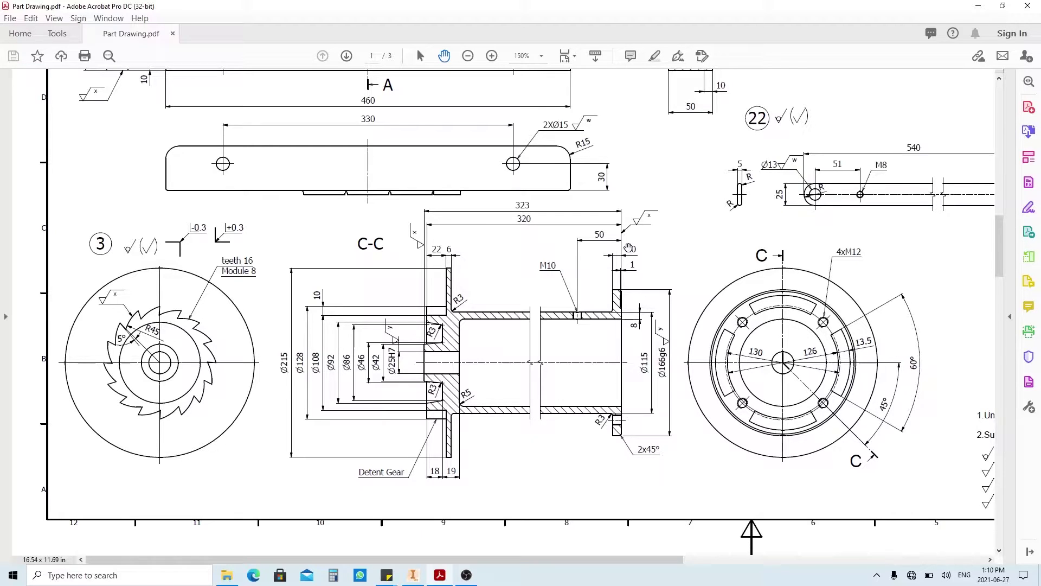
left_click(412, 574)
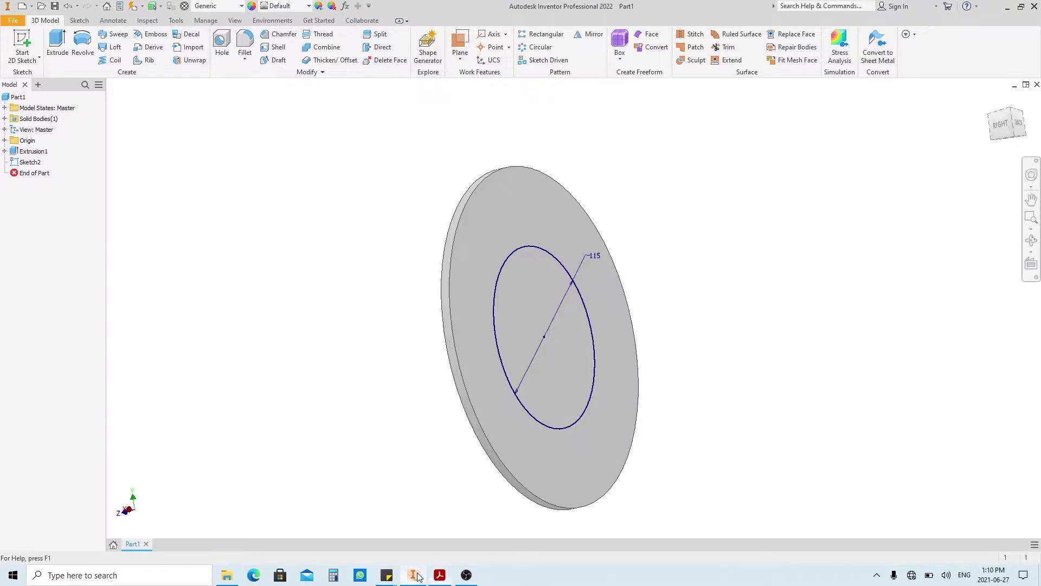
left_click_drag(674, 278, 663, 262)
key("e")
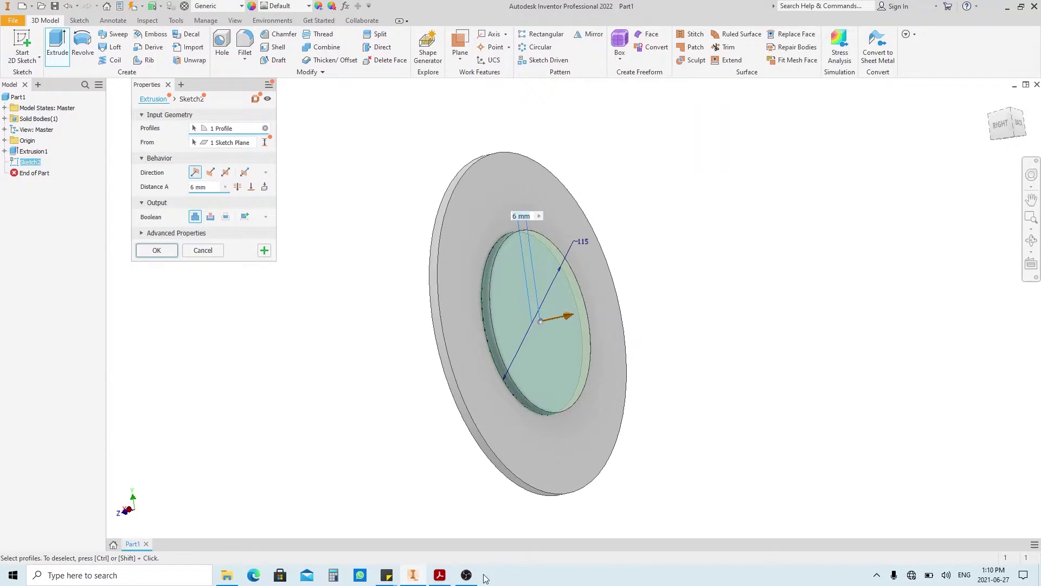
left_click(440, 576)
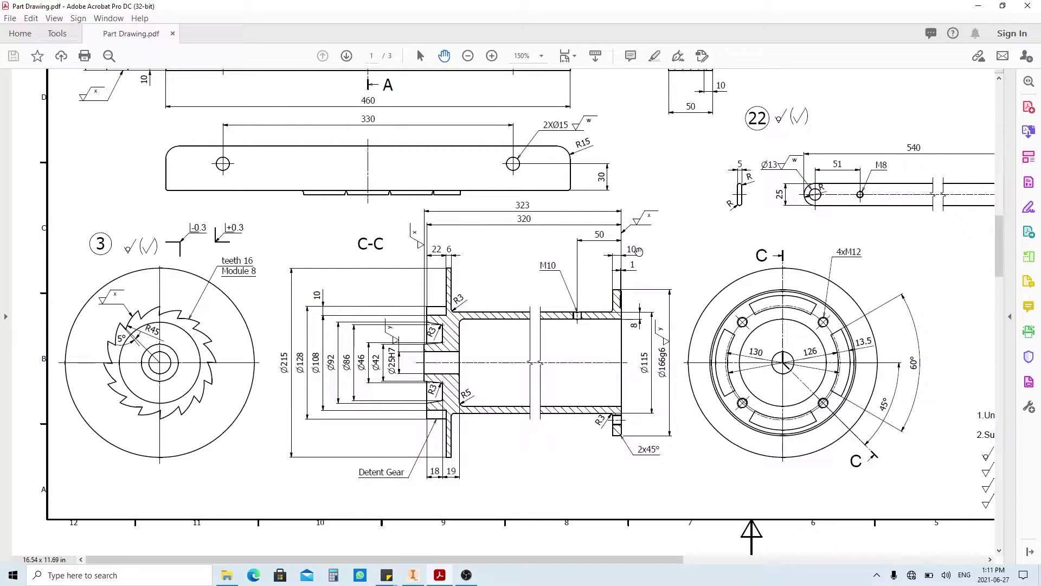
left_click(412, 575)
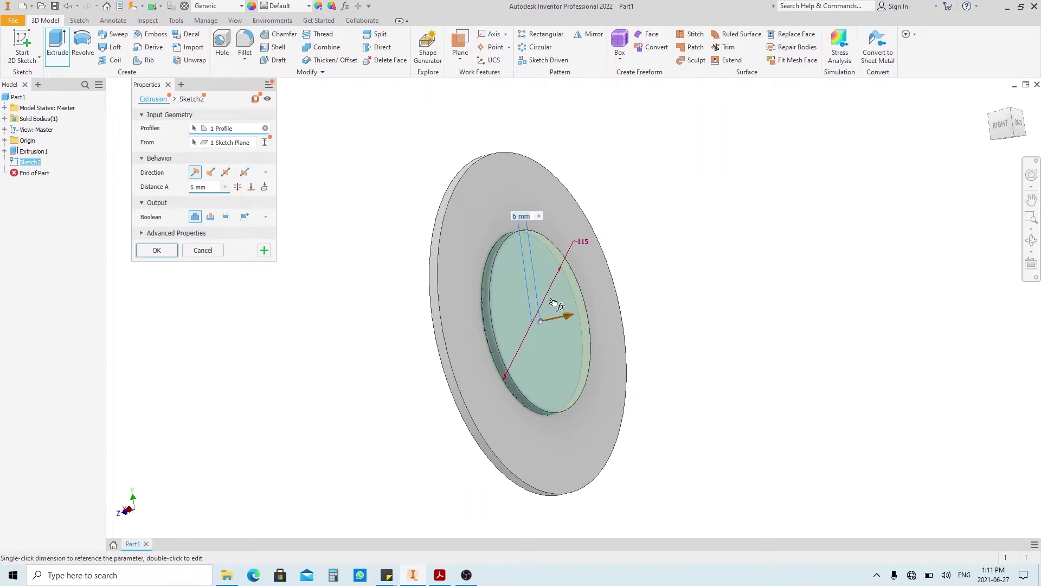
left_click(210, 188)
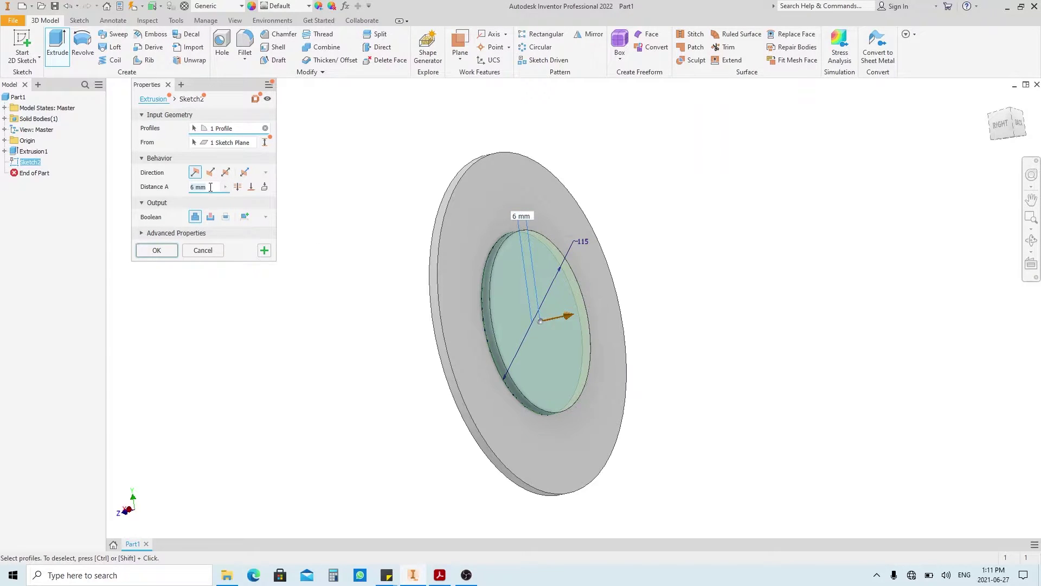
type("320")
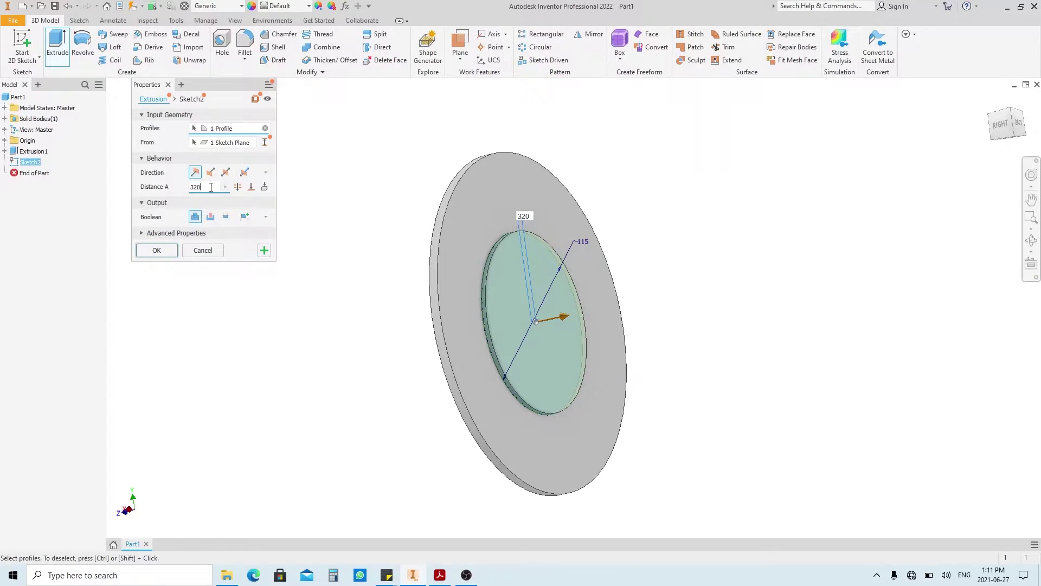
type("-(22")
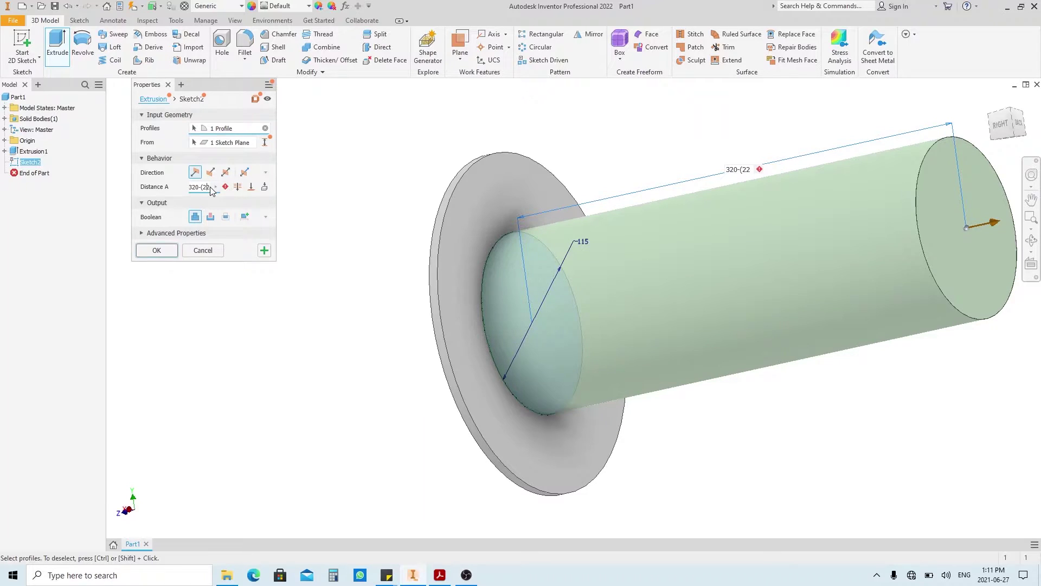
type("+6+1")
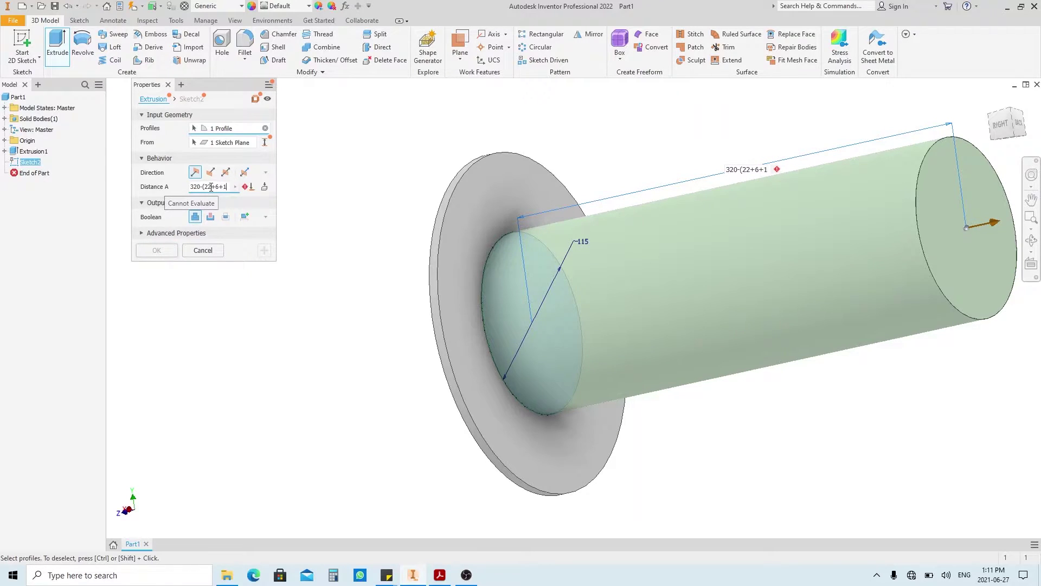
type("0)")
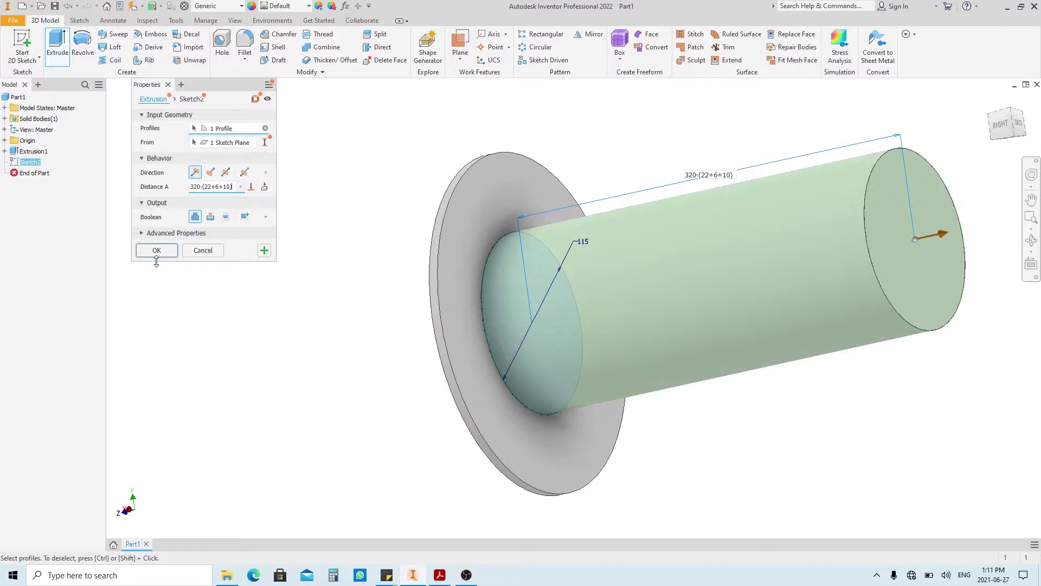
left_click(156, 249)
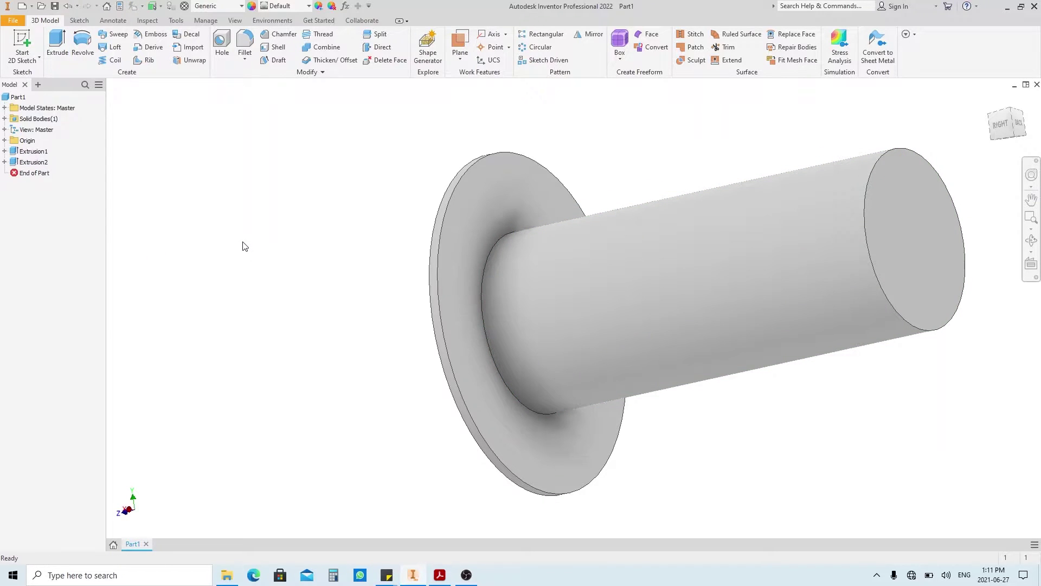
Start a sketch on the cylinder's free end face and draw an origin-centred circle about 148 mm in diameter
left_click(912, 209)
left_click(949, 202)
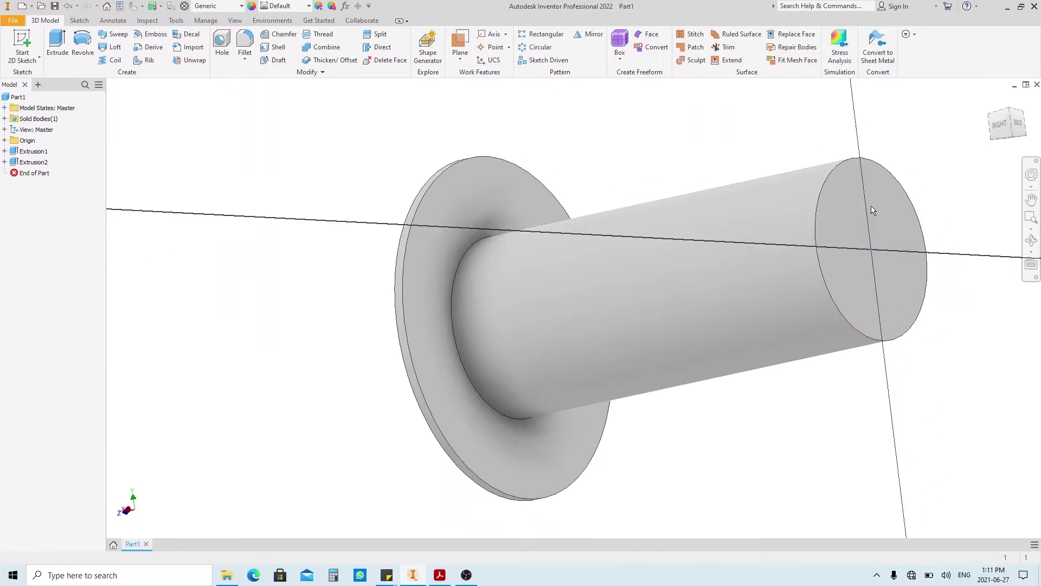
key("c")
left_click(573, 308)
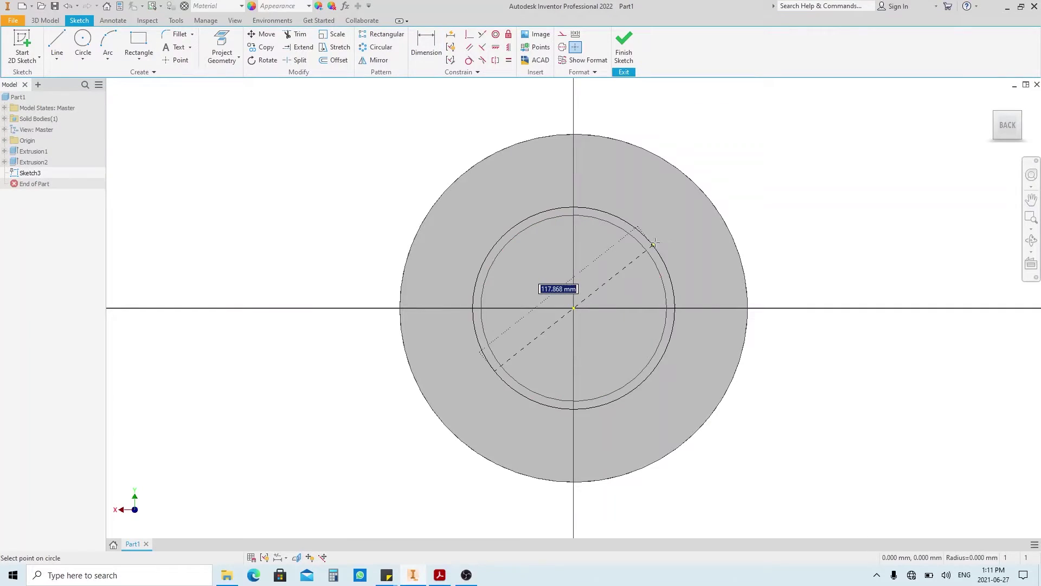
left_click(671, 240)
Dimension the end-face circle's diameter as 166 mm and finish the sketch
left_click(672, 239)
left_click(784, 141)
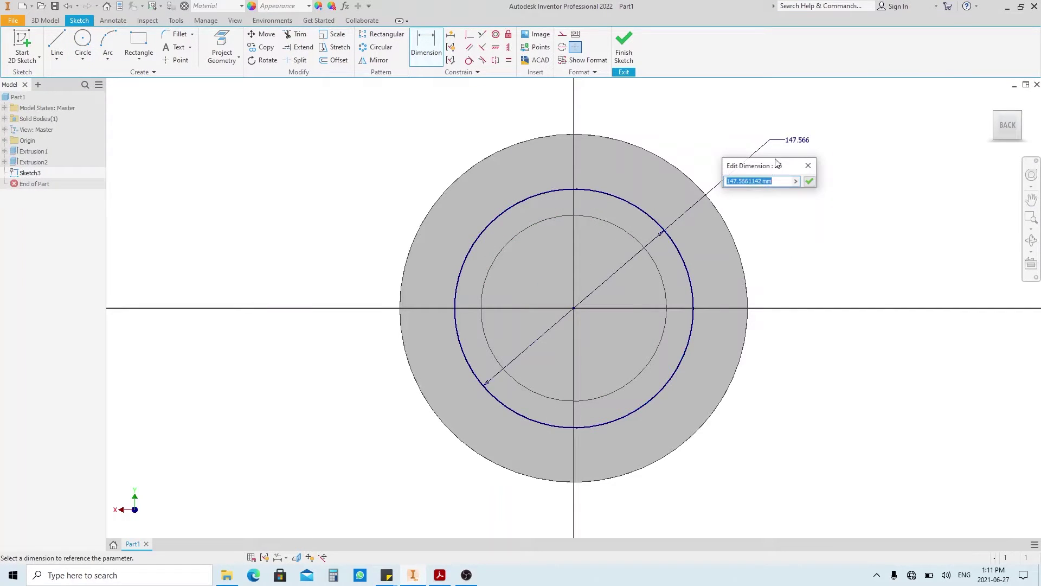
type("166")
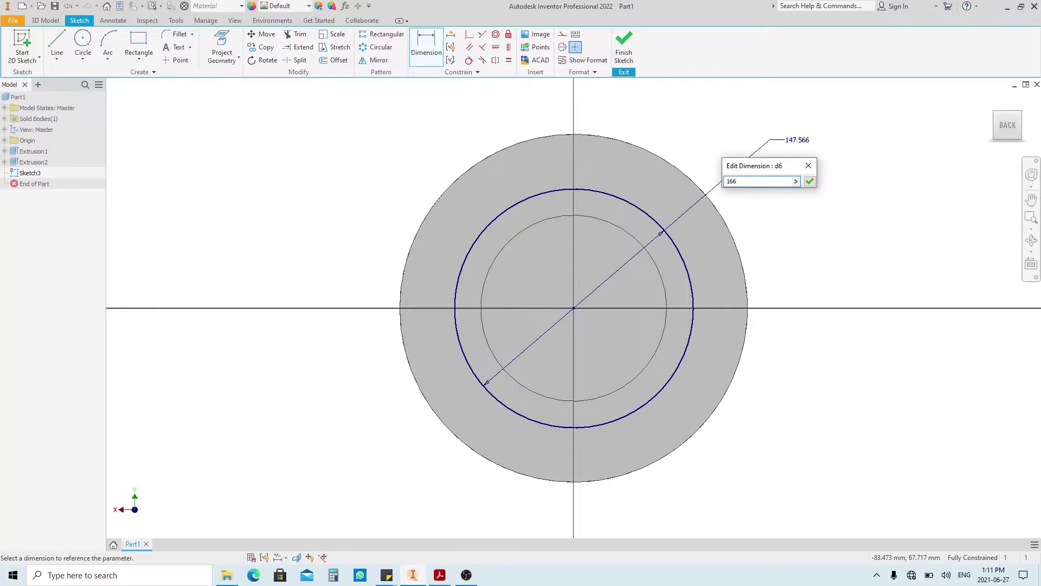
key("Return")
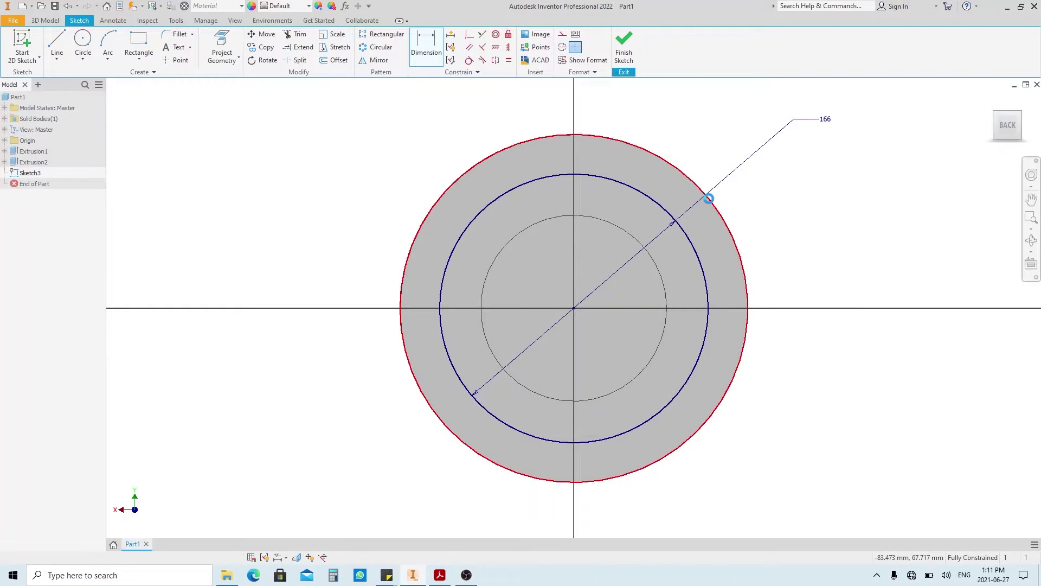
key("ctrl+Return")
Extrude the 166 mm circle outward by 10 mm to form the second flange, joined to the cylinder
key("e")
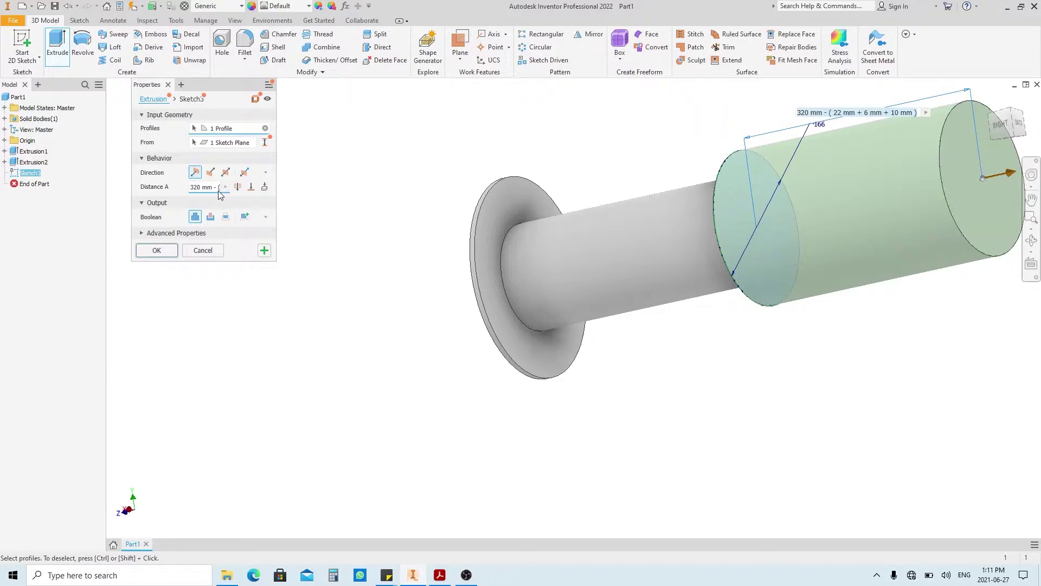
key("Return")
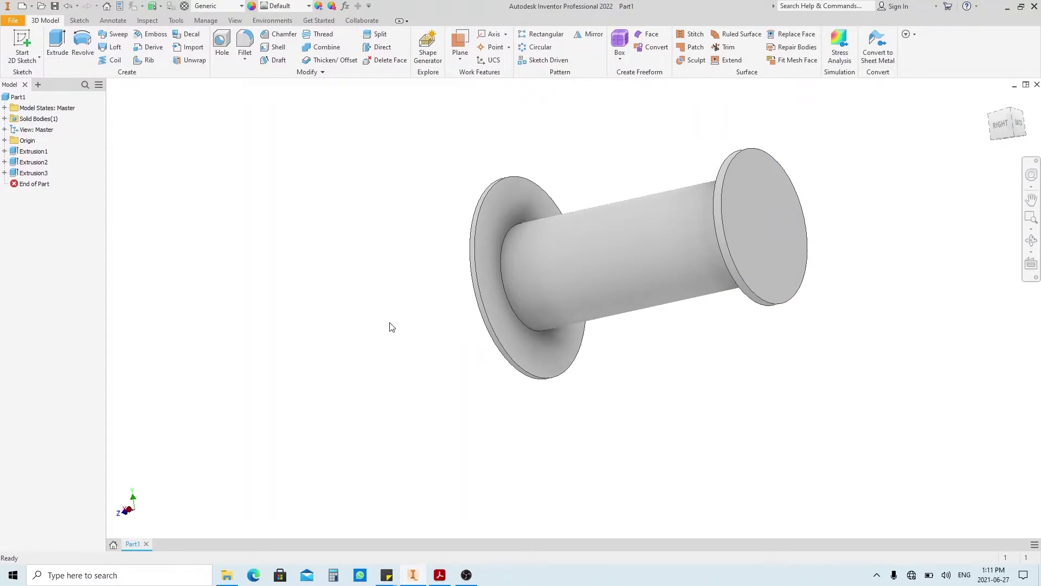
middle_click_drag(491, 347, 627, 332, "shift")
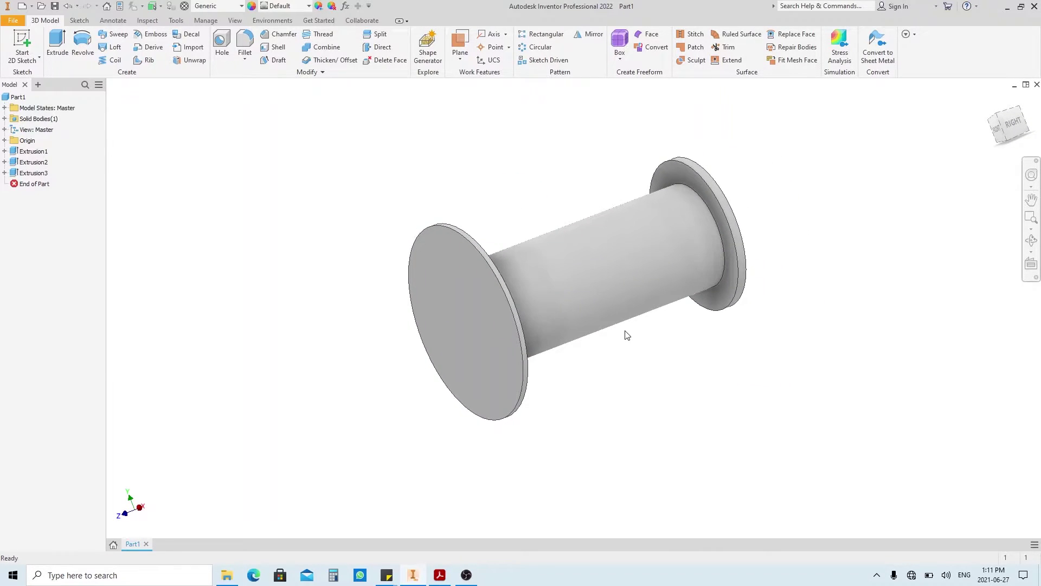
Check the hub dimensions in the PDF's section C-C, start a sketch on the YZ plane and slice the view there
left_click(439, 575)
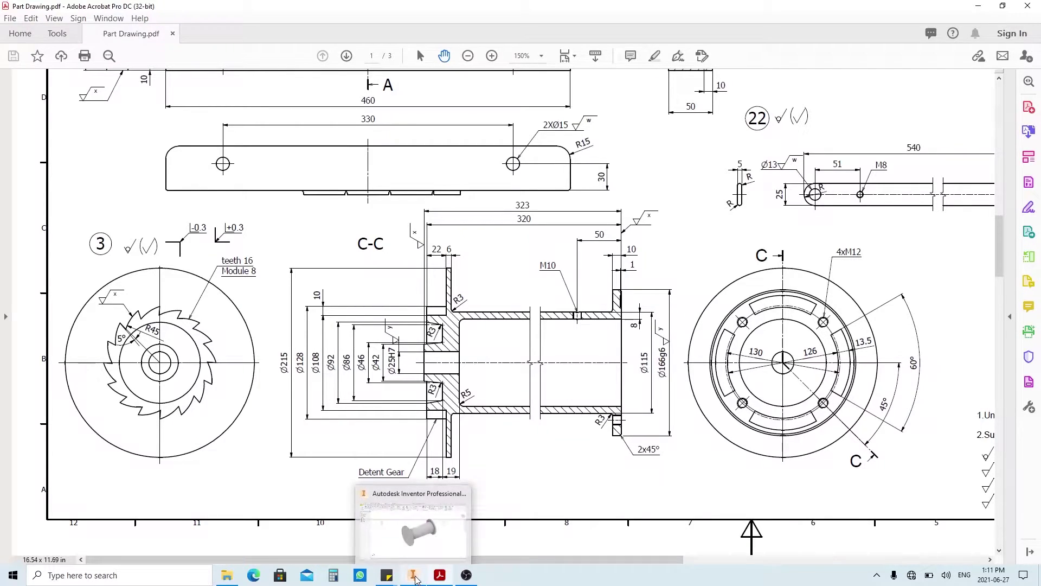
left_click(416, 579)
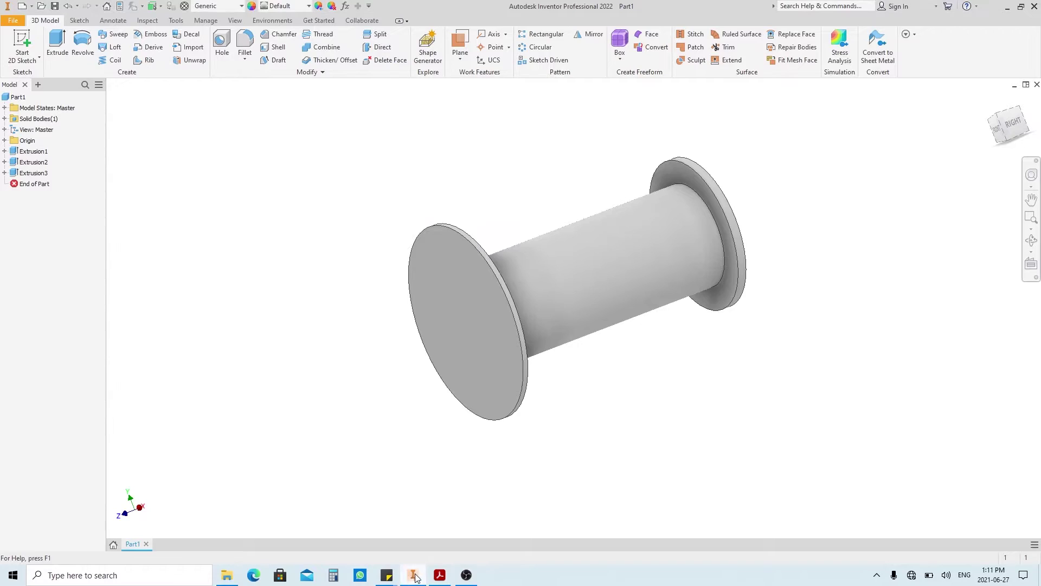
left_click(5, 141)
left_click(39, 152)
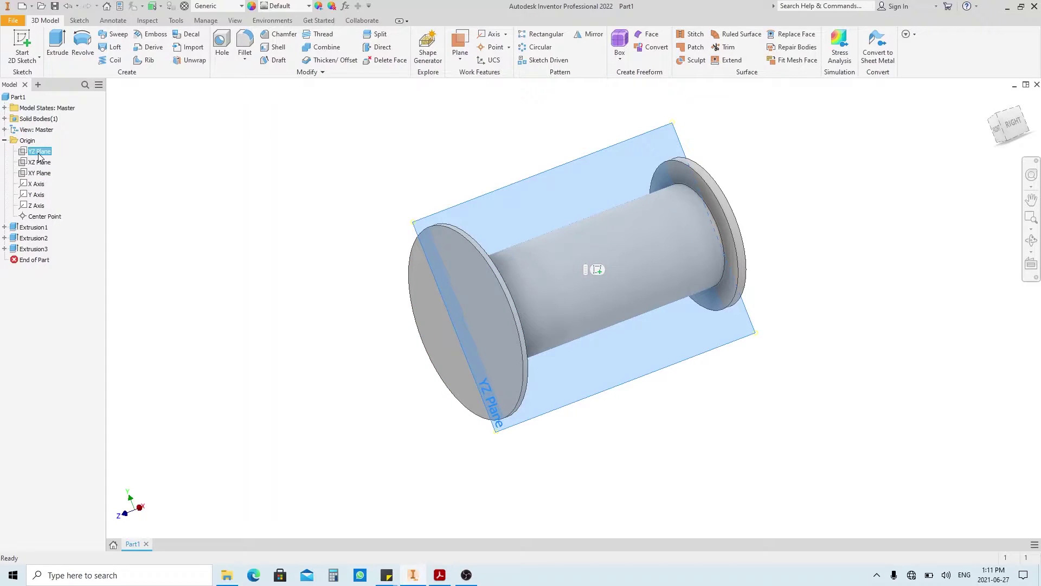
key("s")
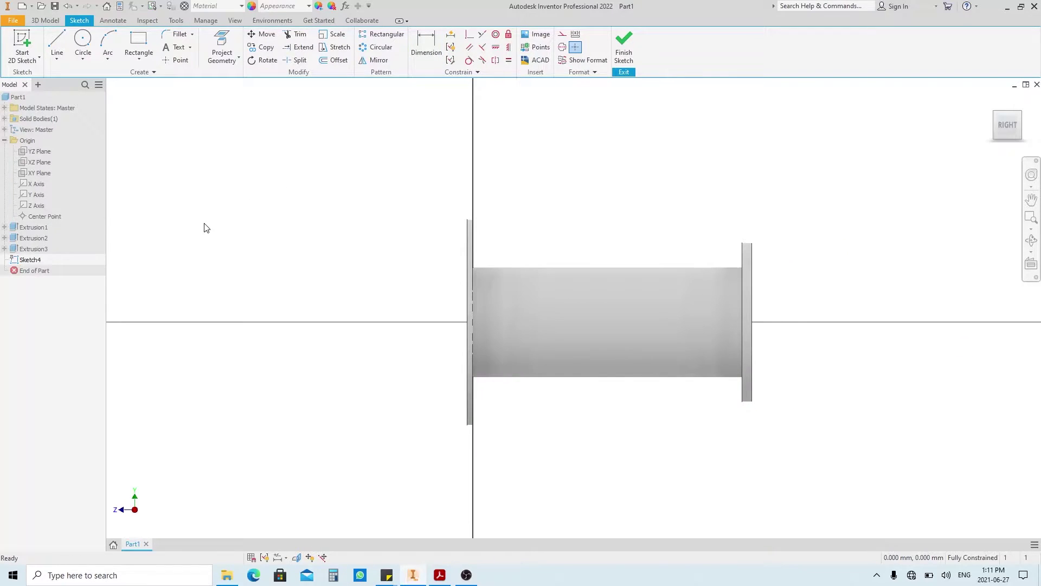
key("F7")
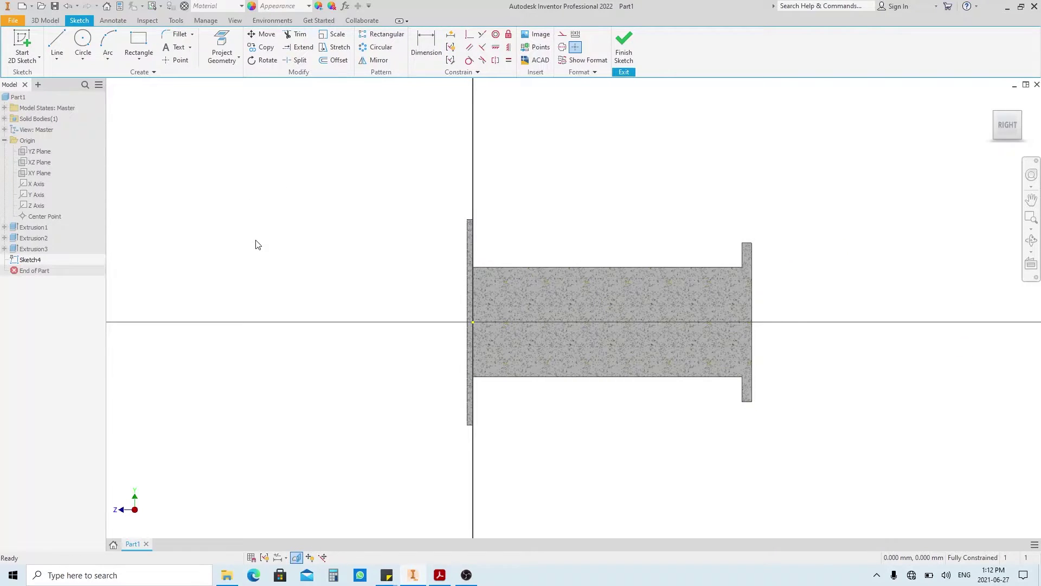
Project the body's cut edges into the sketch and convert them all to construction lines
left_click(220, 61)
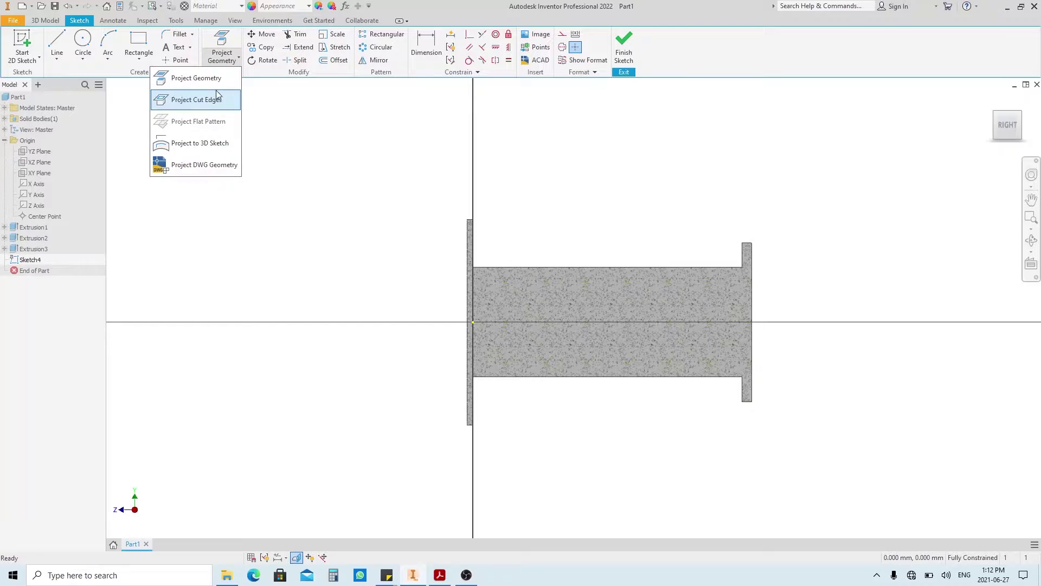
left_click(216, 93)
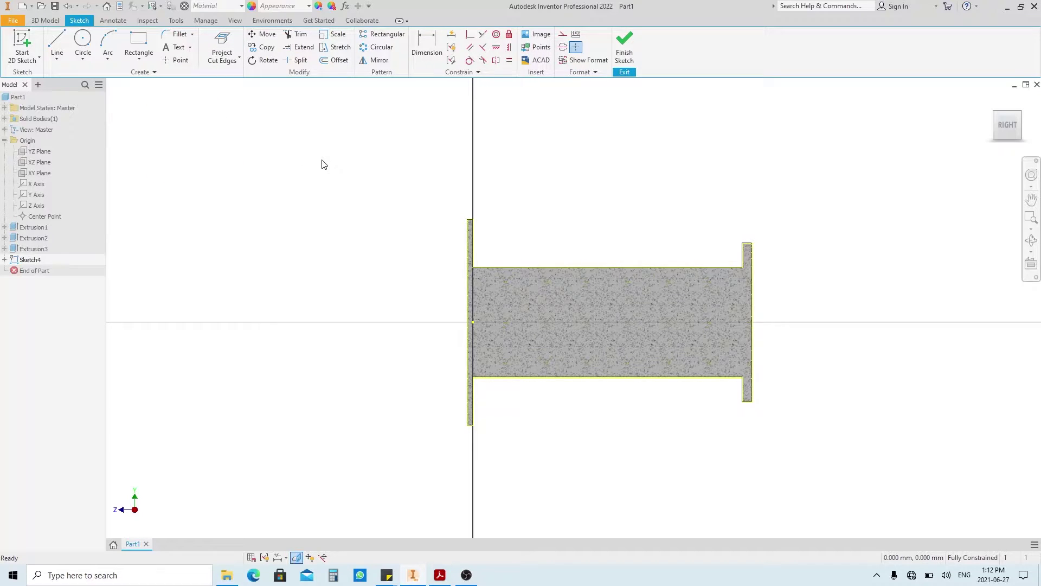
left_click_drag(321, 162, 807, 493)
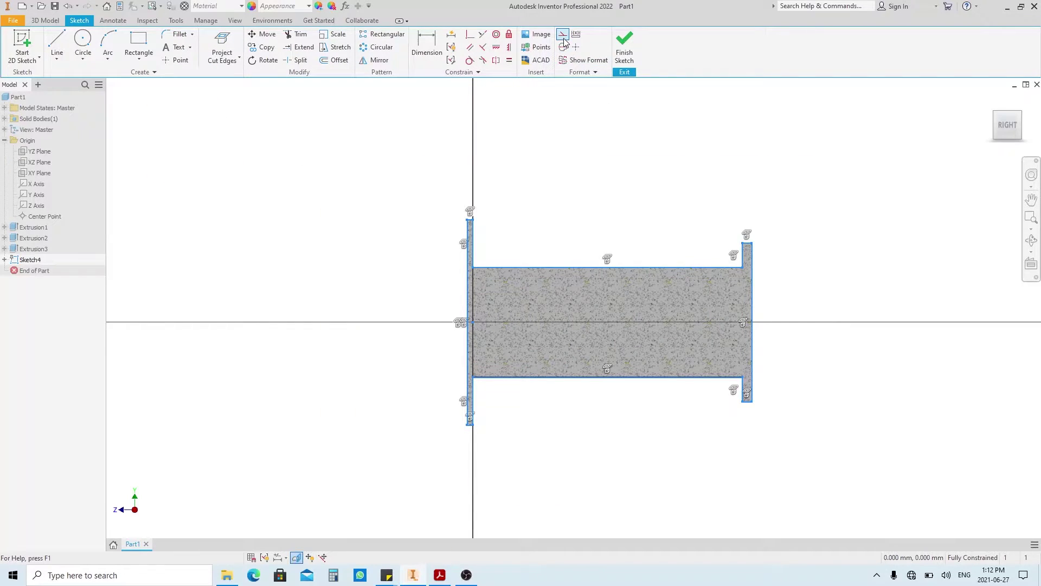
left_click(554, 139)
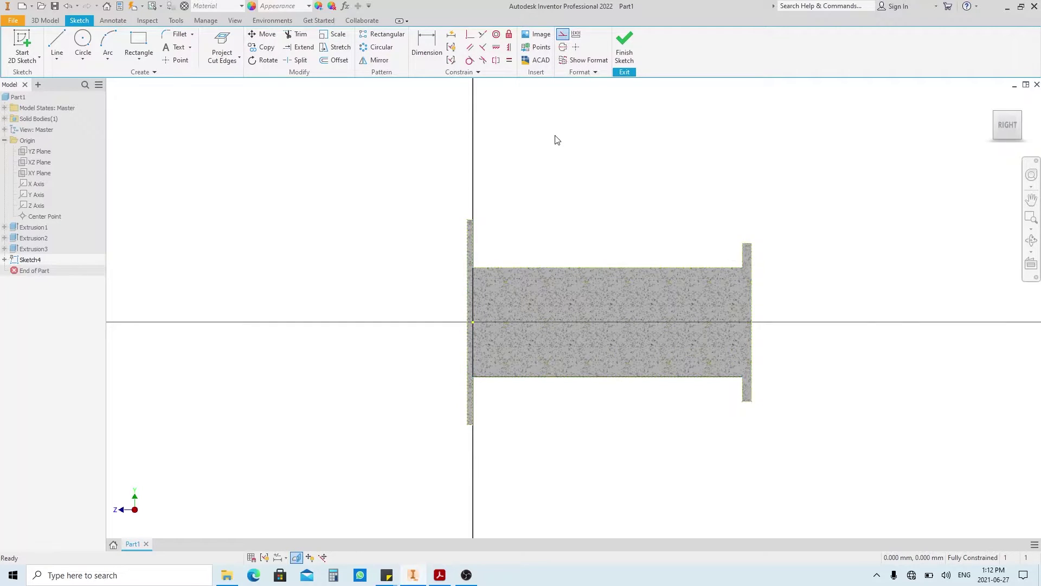
scroll(462, 254, "down", 3)
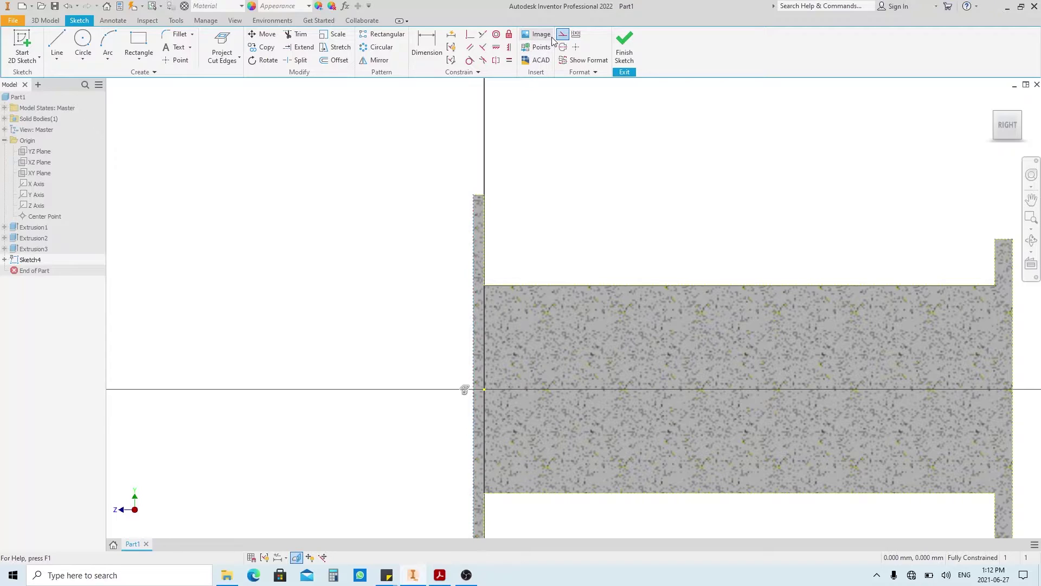
Draw a stepped half-profile with a tapered recess, about 36 mm long, from the larger flange's outer face down to the axis
middle_click_drag(549, 228, 564, 167)
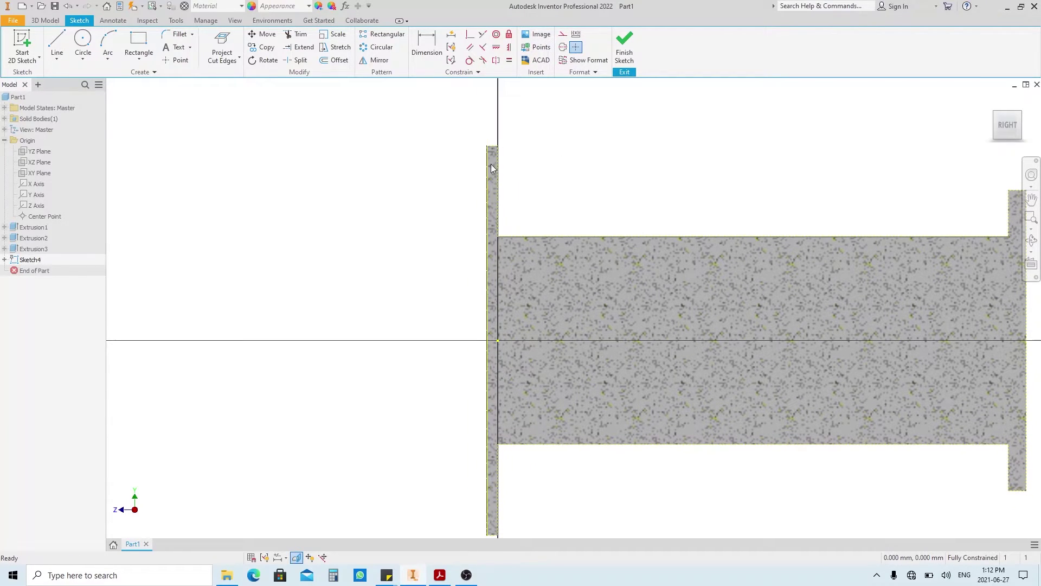
key("l")
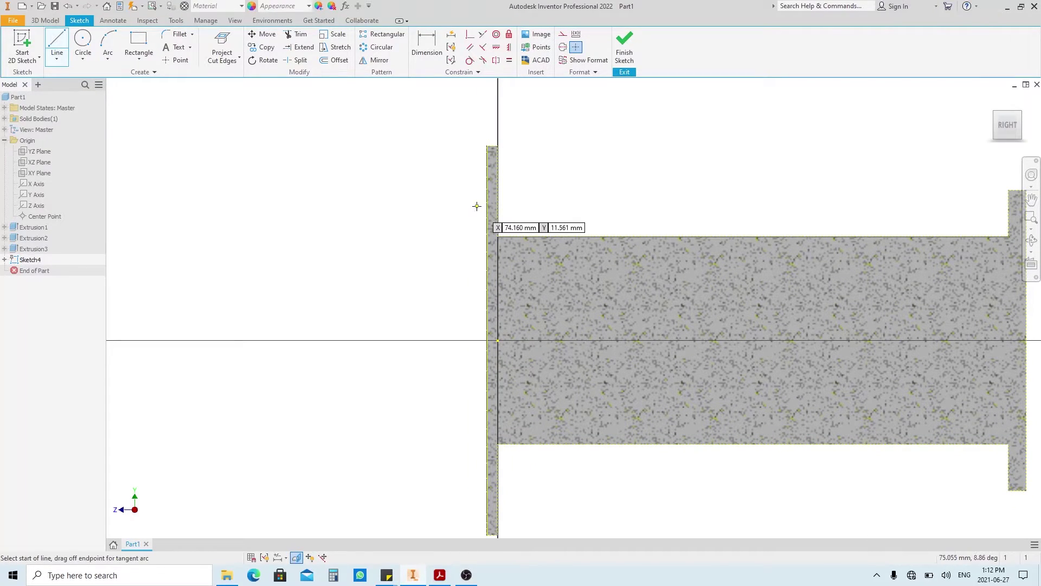
left_click(487, 253)
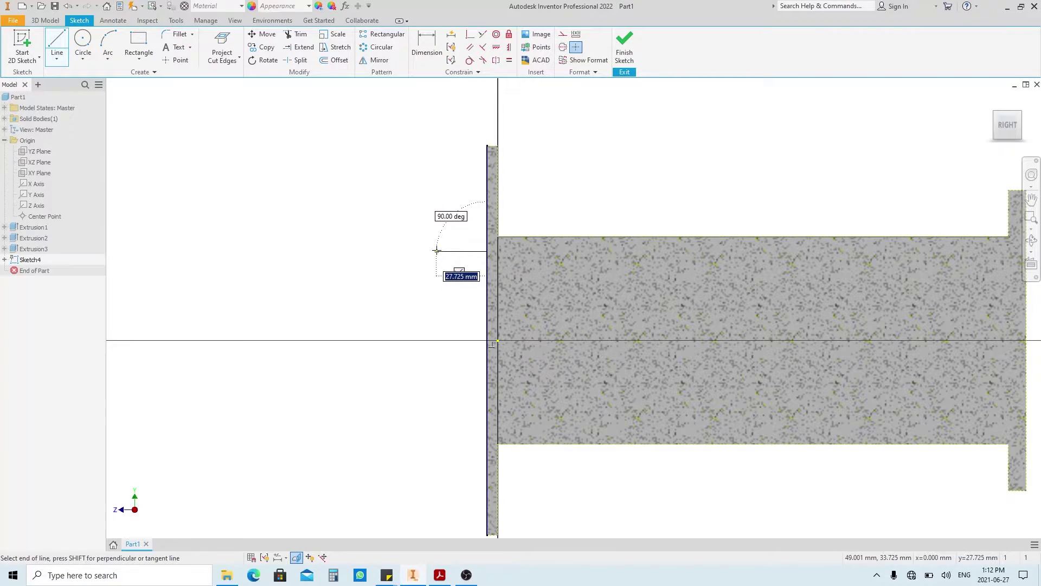
left_click(436, 251)
left_click(436, 263)
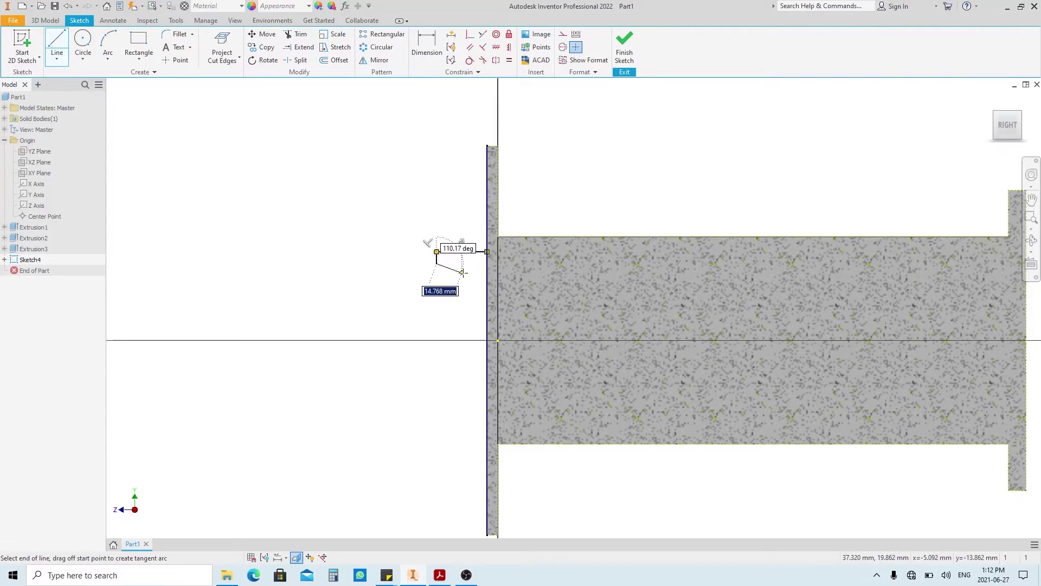
scroll(464, 273, "down", 3)
left_click(475, 275)
left_click(475, 334)
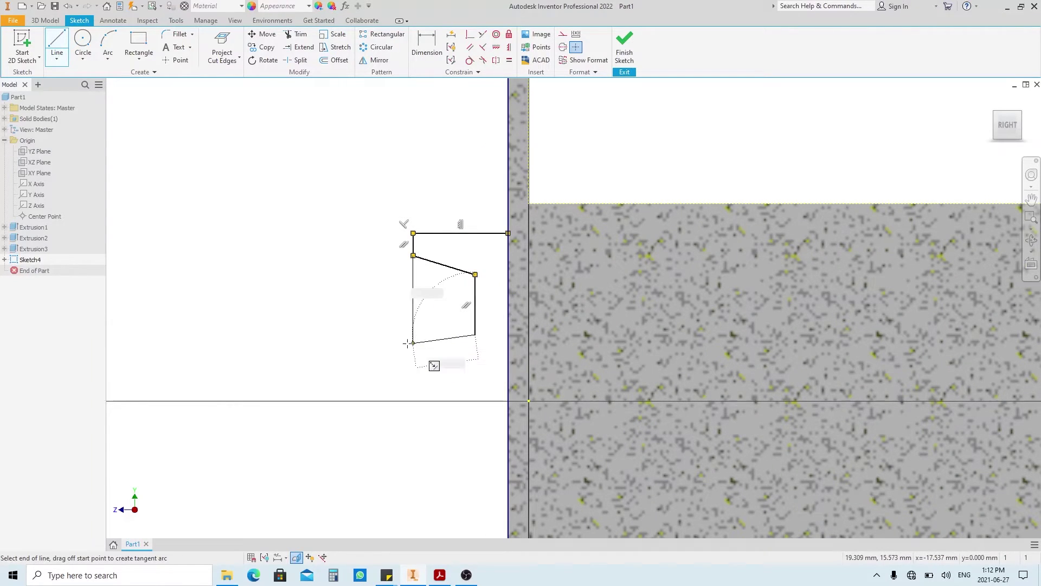
left_click(383, 350)
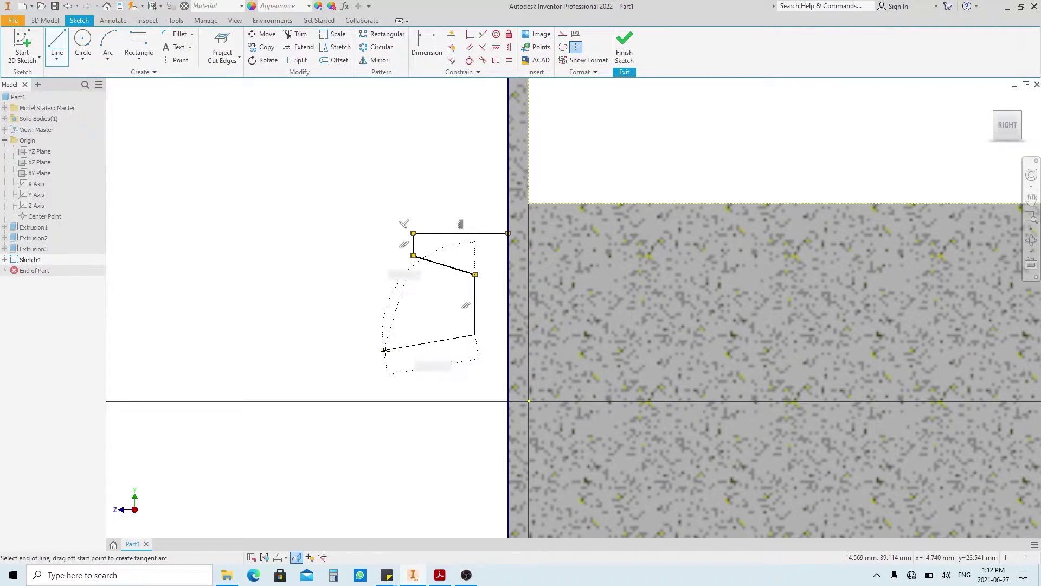
left_click(384, 400)
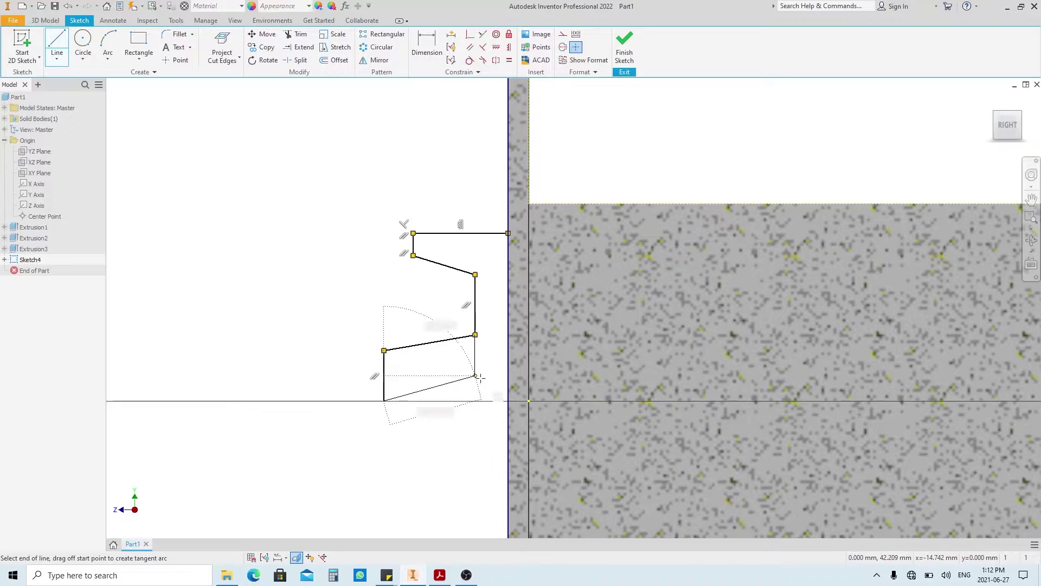
left_click(508, 401)
key("Escape")
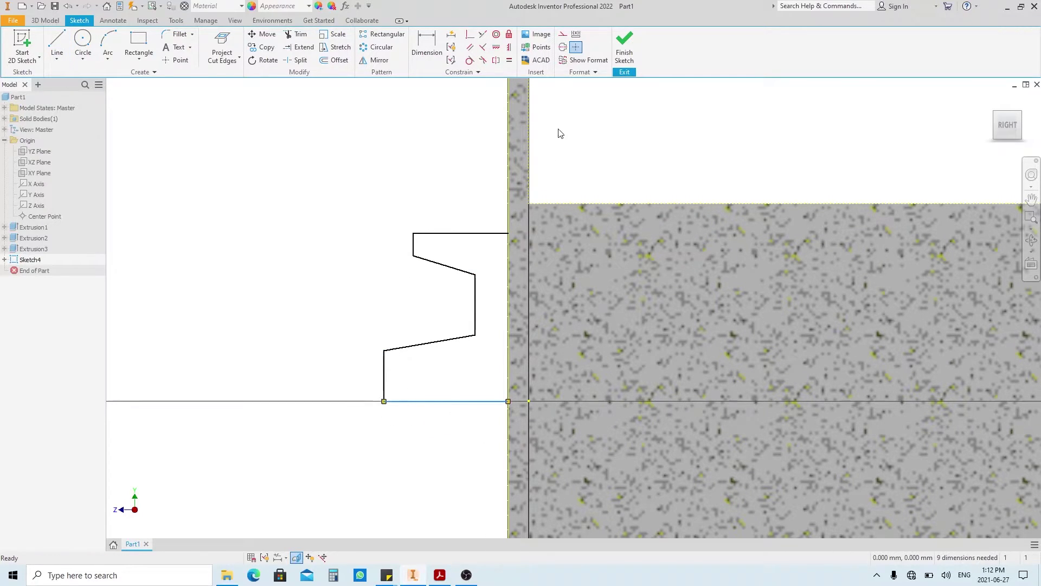
Convert the profile's axis line to a centerline and dimension the hub's overall projection from the flange face as 22+3 mm
left_click(395, 407)
scroll(384, 275, "up", 2)
key("d")
left_click(386, 333)
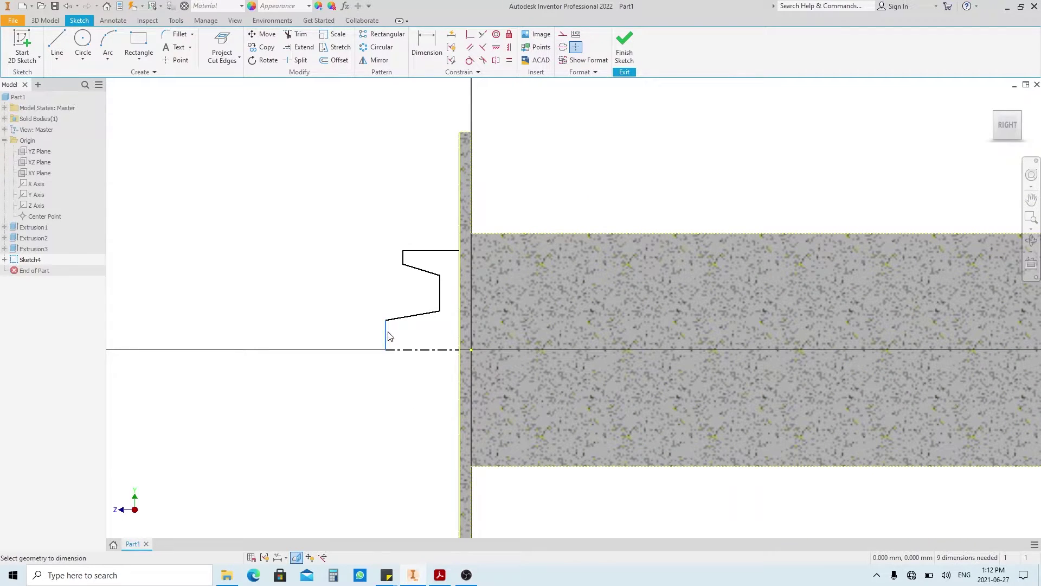
left_click(458, 354)
left_click(425, 381)
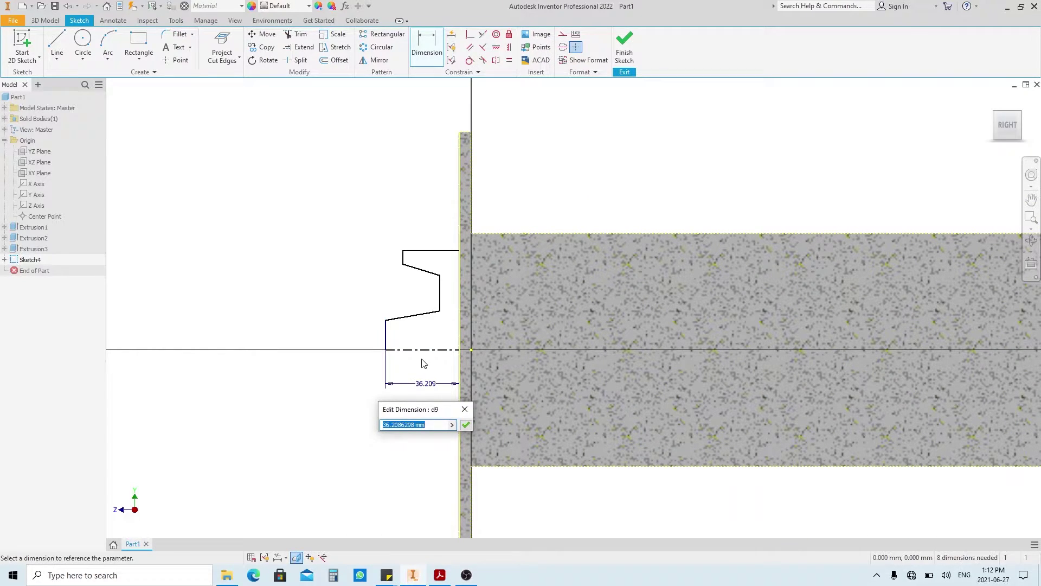
type("22+3")
key("Return")
Dimension the profile's upper horizontal edge as 22 mm and the recess depth from the rim's end face as 18 mm
left_click(443, 249)
left_click(437, 231)
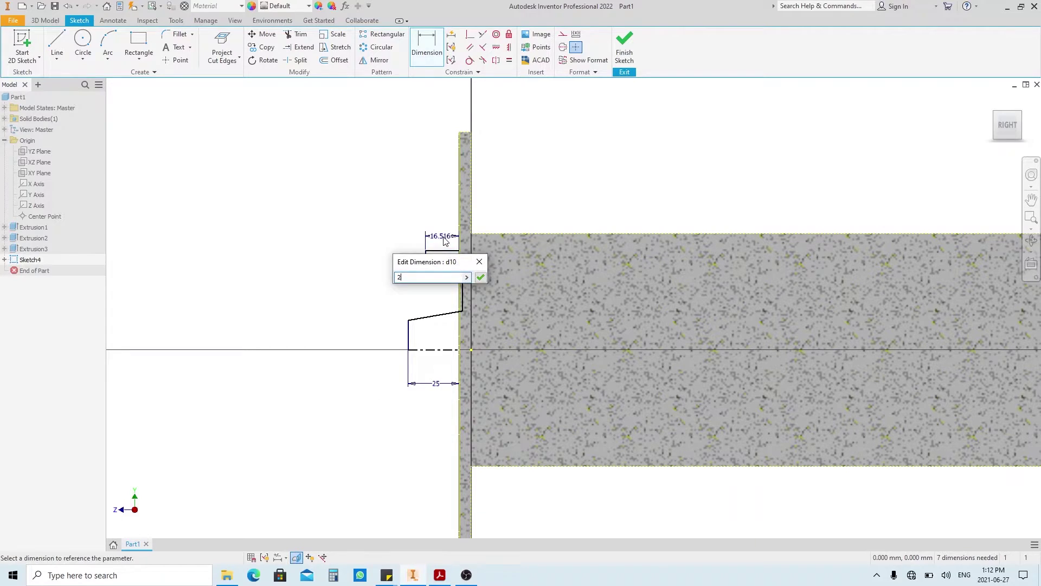
type("22")
key("Return")
left_click(415, 257)
left_click(462, 293)
scroll(430, 238, "down", 5)
left_click(430, 238)
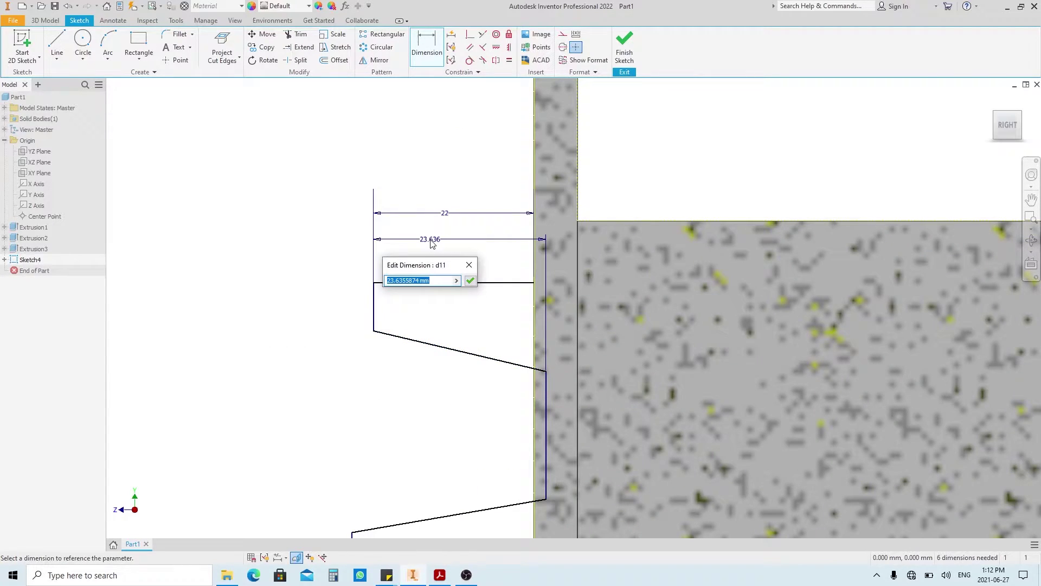
type("18")
key("Return")
scroll(421, 302, "up", 5)
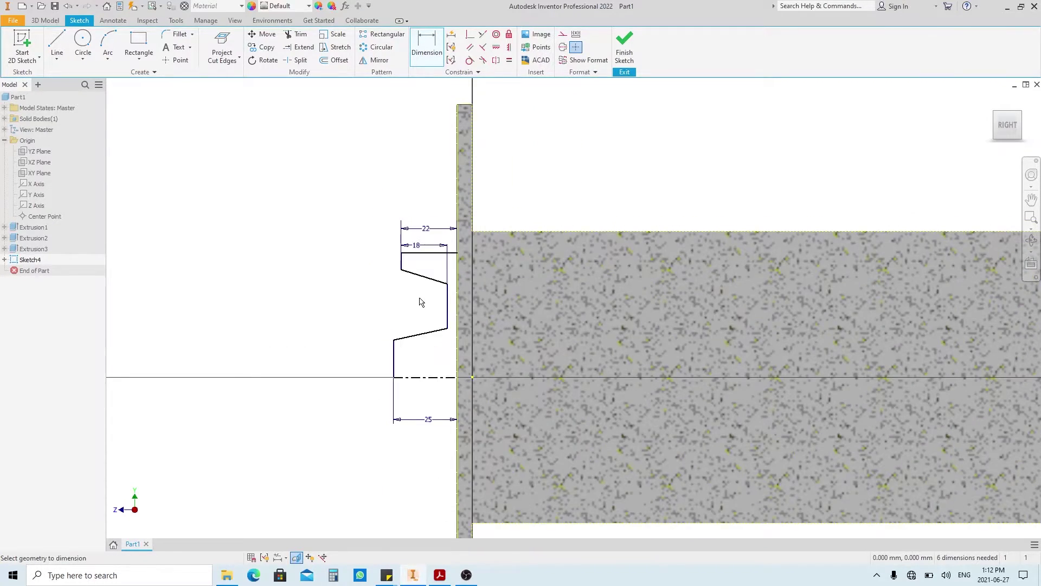
Dimension the hub boss about the centerline as 42 mm diameter at its outer end and 46 mm at the recess floor
left_click(394, 358)
left_click(404, 377)
left_click(366, 369)
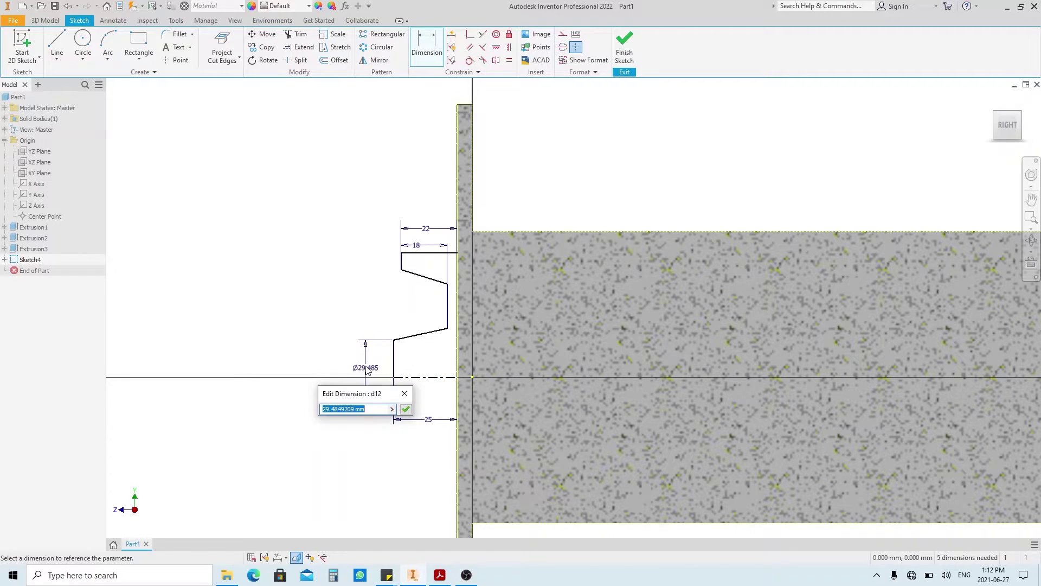
type("42")
key("Return")
left_click(447, 336)
left_click(430, 377)
left_click(320, 371)
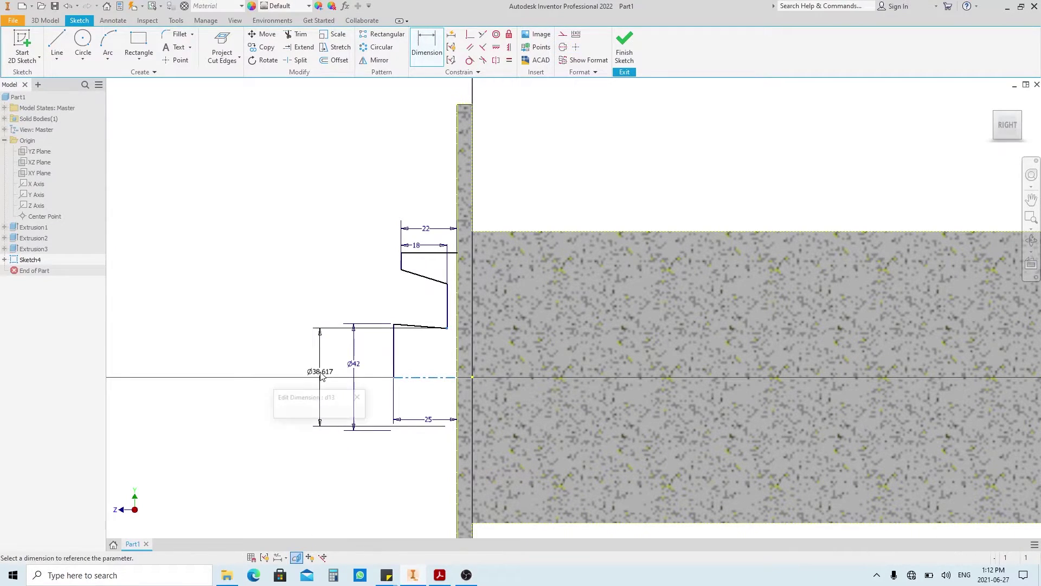
type("46")
key("Return")
Dimension the recess's outer wall about the centerline as 86 mm diameter at the floor and 92 mm at the rim's end face
left_click(447, 293)
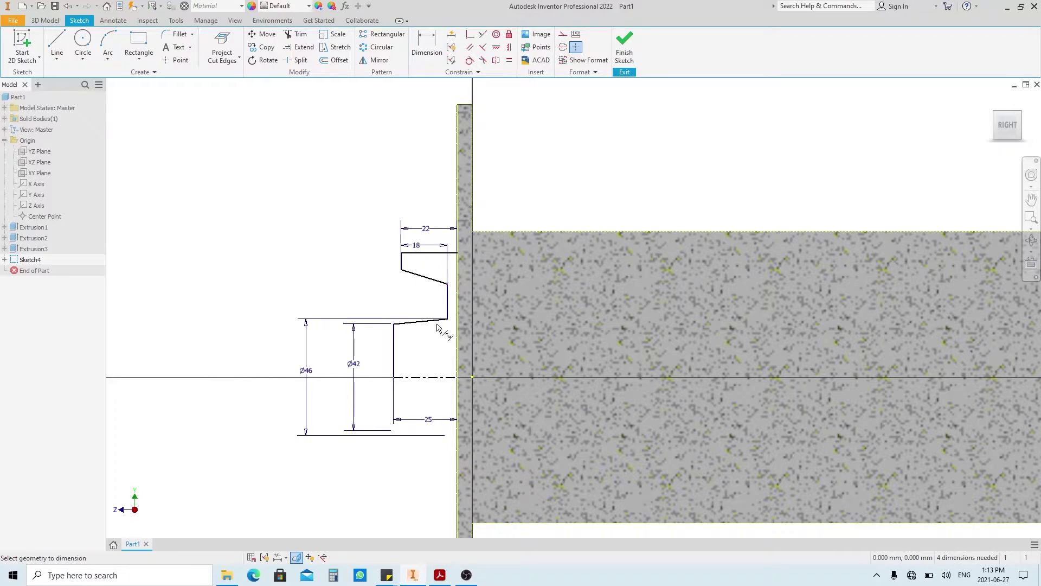
left_click(418, 378)
left_click(279, 361)
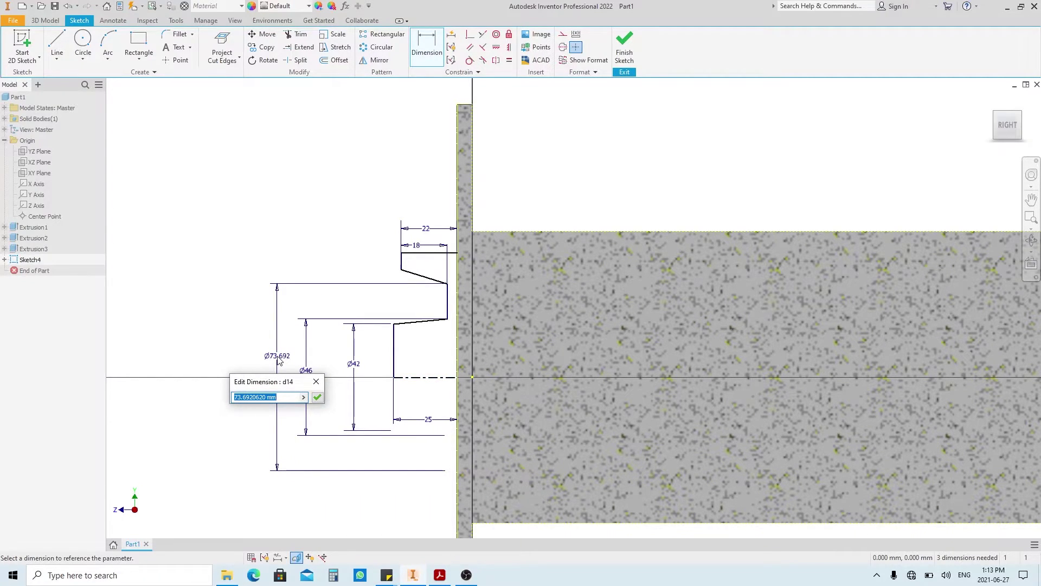
key("Return")
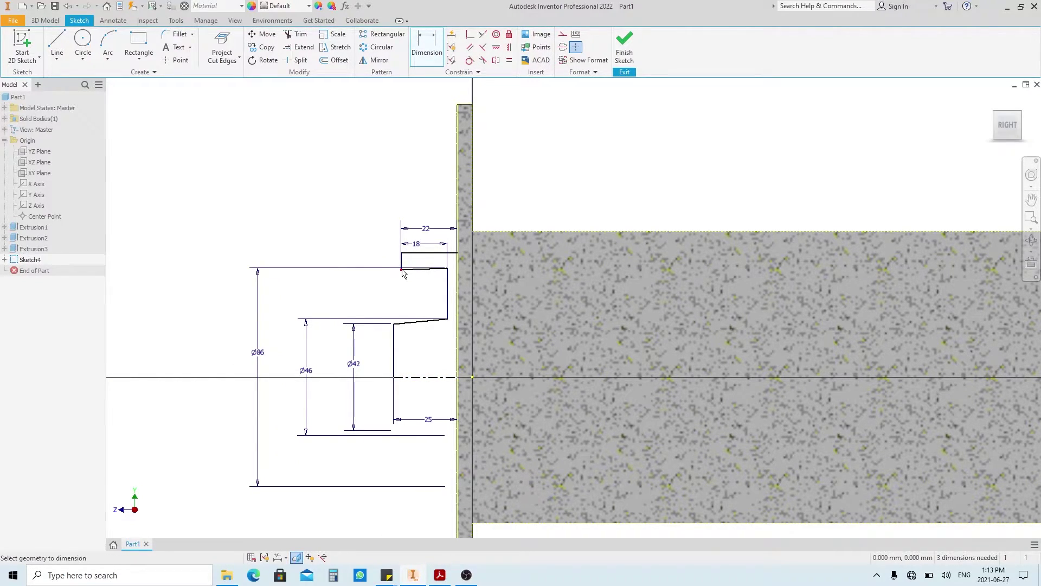
left_click(418, 377)
left_click(231, 375)
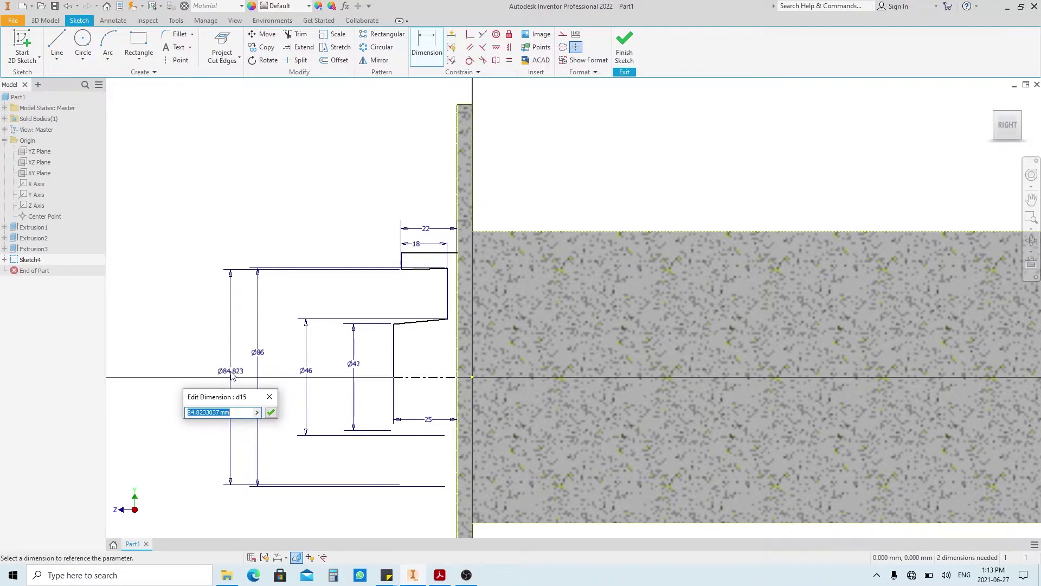
key("Return")
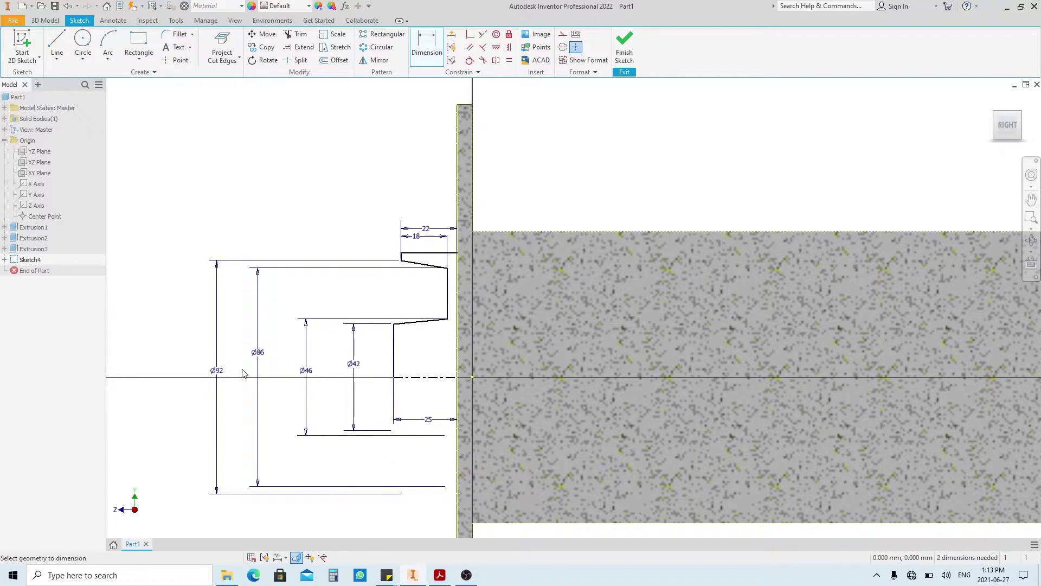
Dimension the profile's upper horizontal edge about the centerline as 108 mm diameter
left_click(423, 253)
left_click(418, 377)
left_click(189, 339)
type("108")
key("Return")
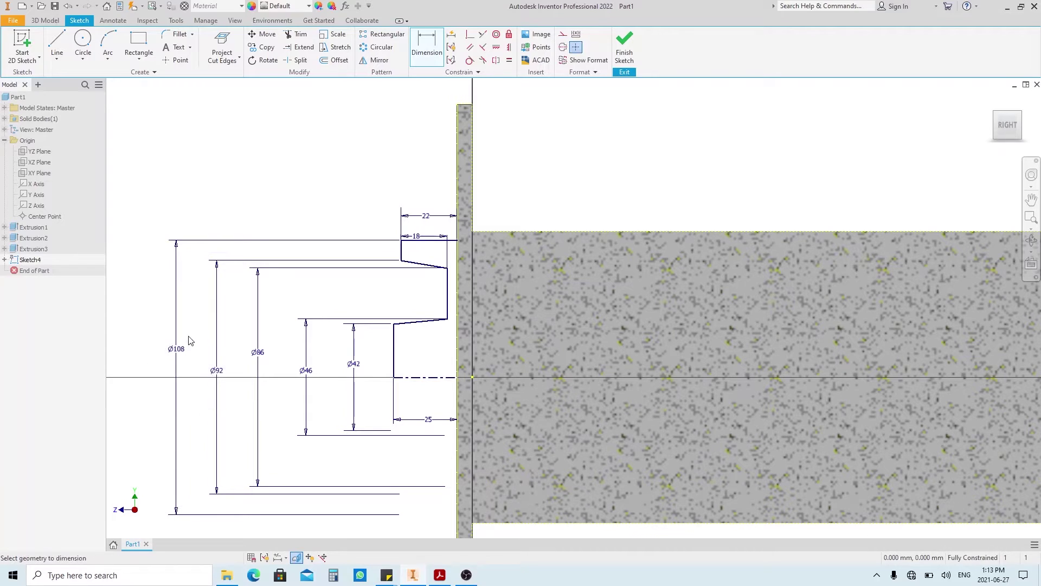
Finish the sketch and revolve the hub profile a full 360° about its centerline, joined to the drum
left_click(623, 52)
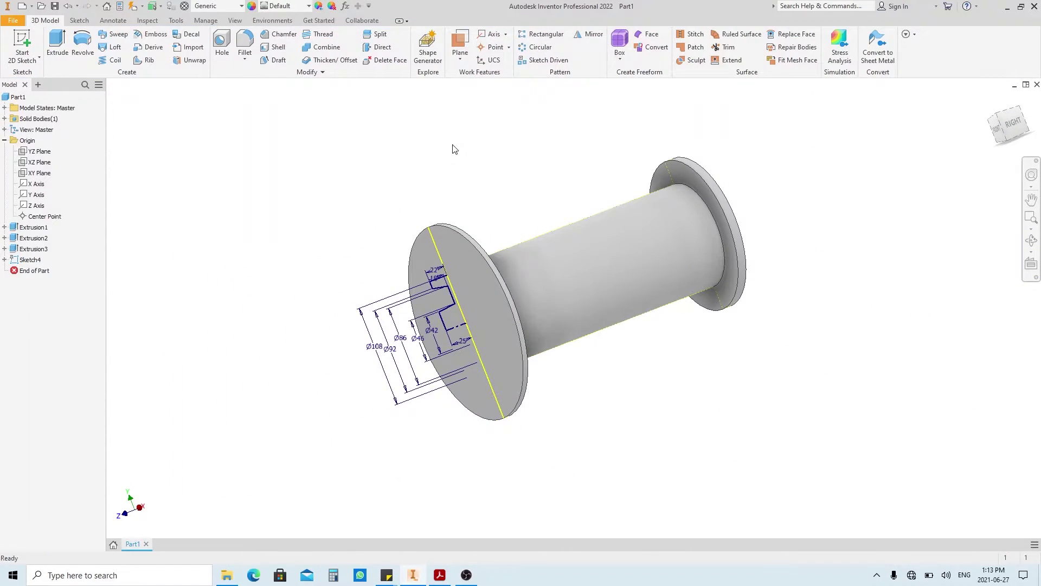
key("r")
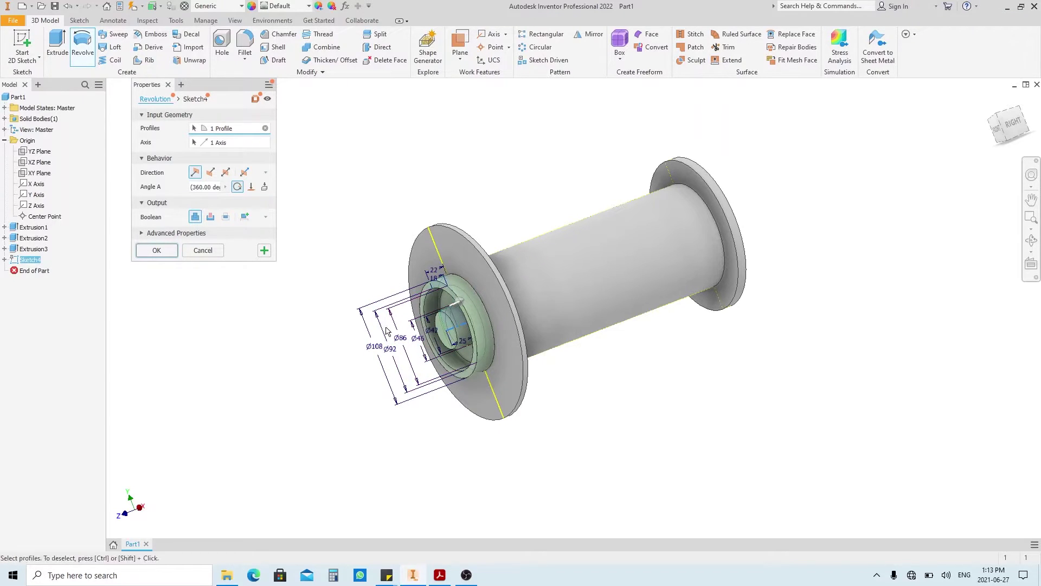
left_click(157, 251)
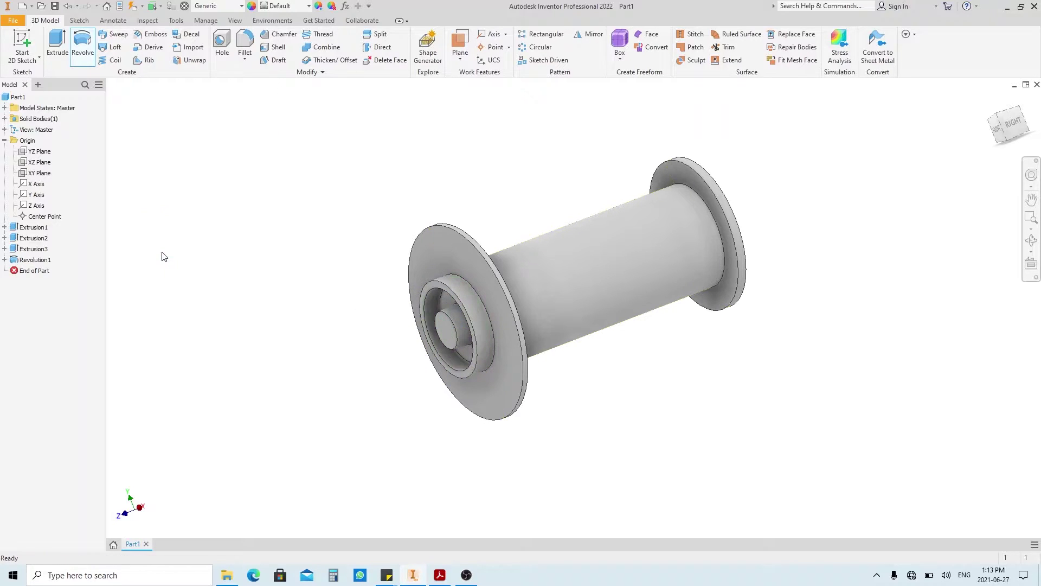
Check the detent gear views in the PDF part drawing and start a sketch on the larger flange's outer face in Inventor
left_click(439, 575)
scroll(103, 353, "up", 1, "ctrl")
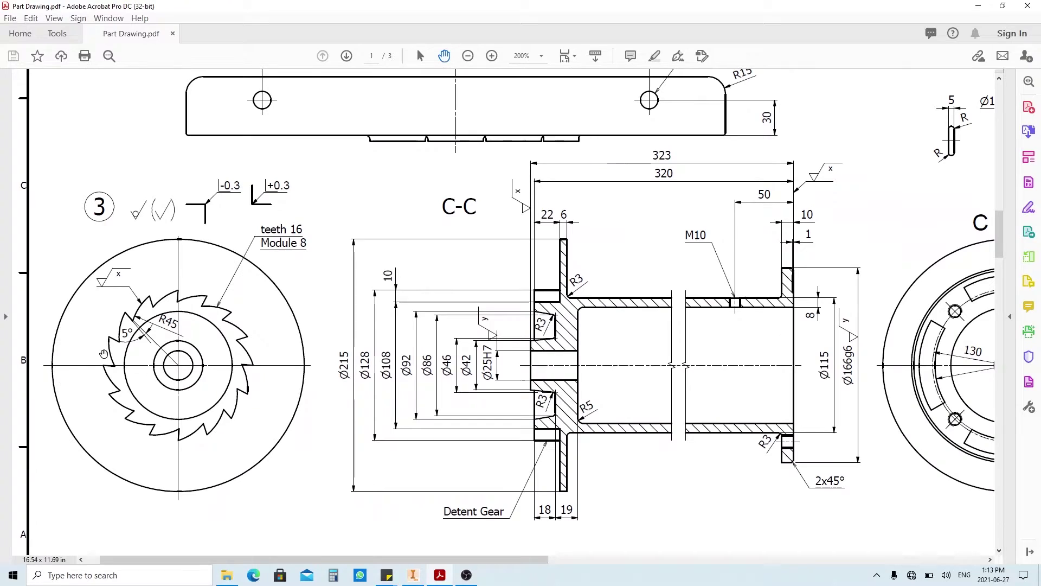
scroll(103, 354, "up", 1, "ctrl")
scroll(226, 293, "down", 1, "ctrl")
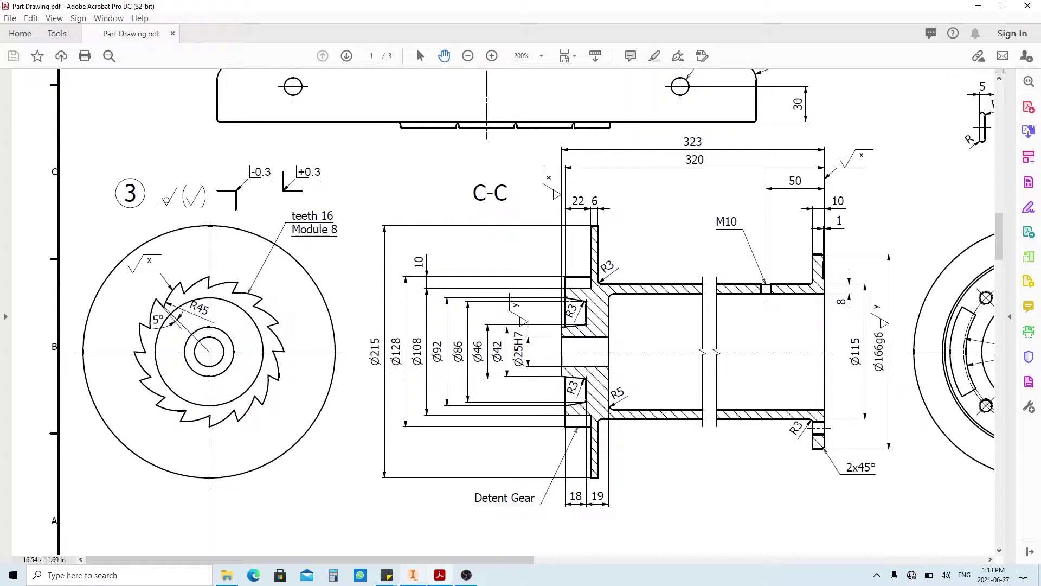
left_click(414, 576)
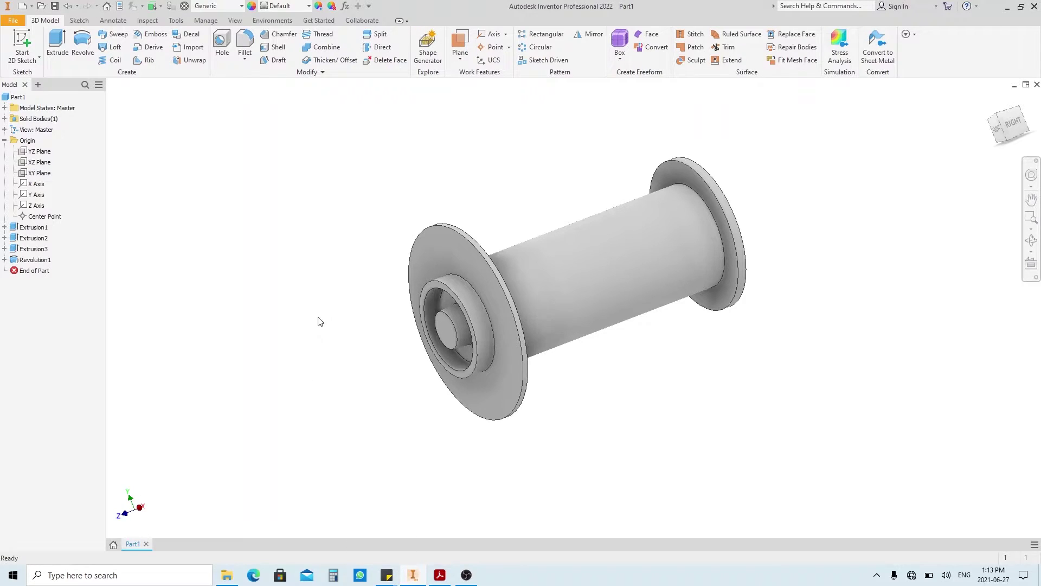
left_click(437, 262)
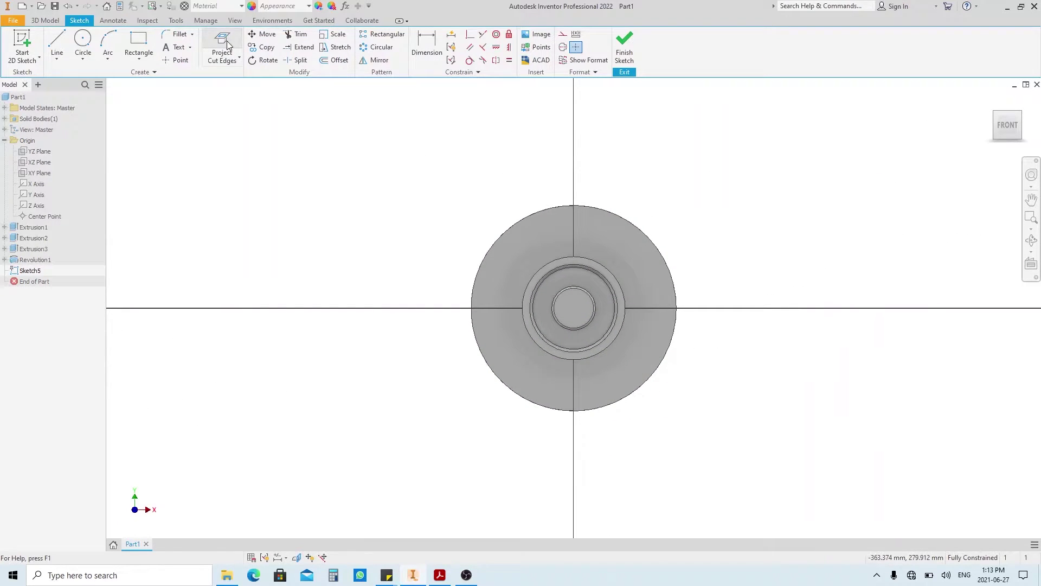
Project the flange face's outer and inner circular edges as construction geometry and slice the model at the sketch plane
left_click(231, 60)
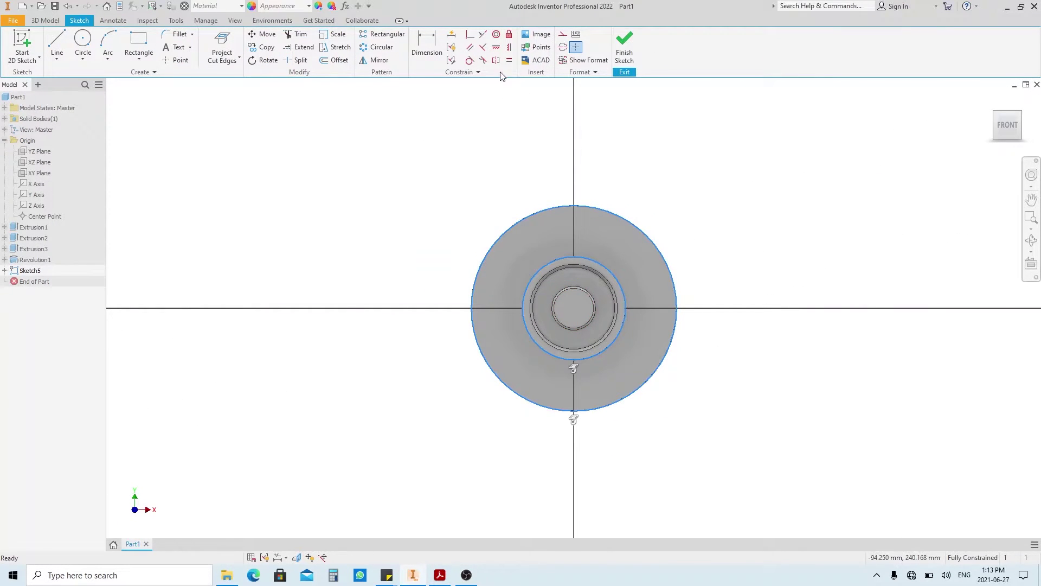
left_click(576, 47)
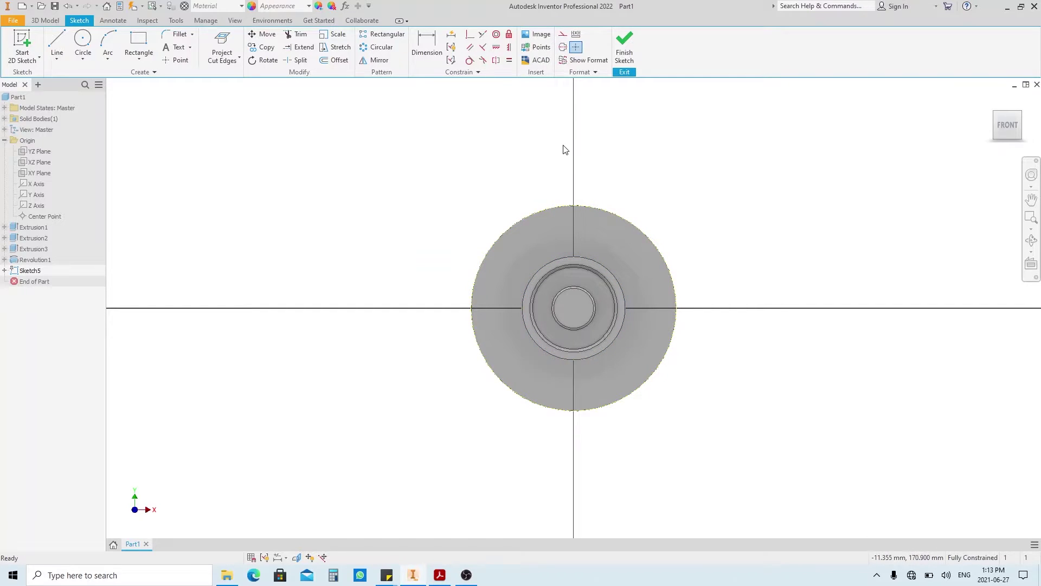
key("F7")
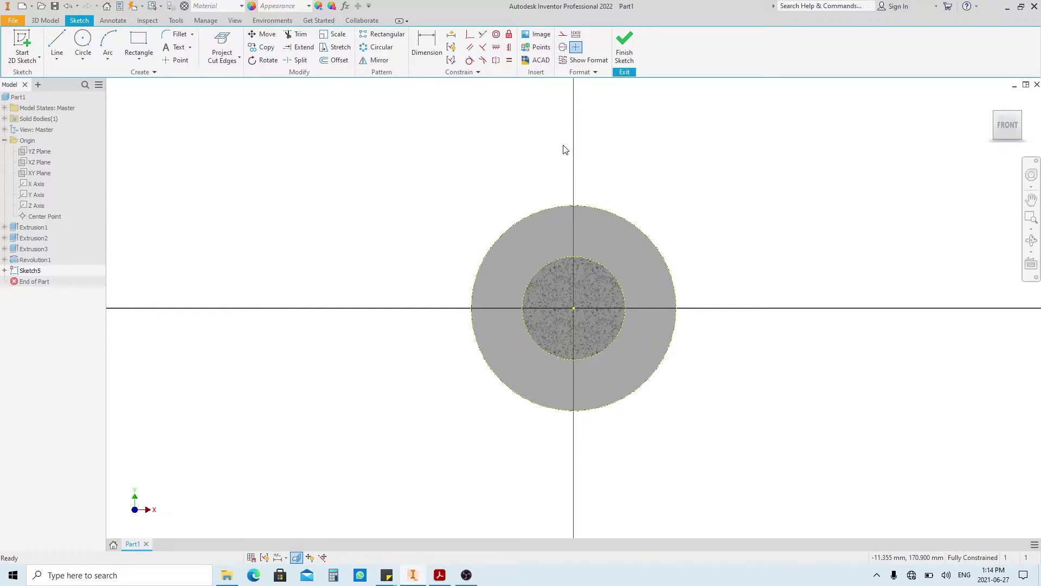
scroll(572, 274, "up", 3)
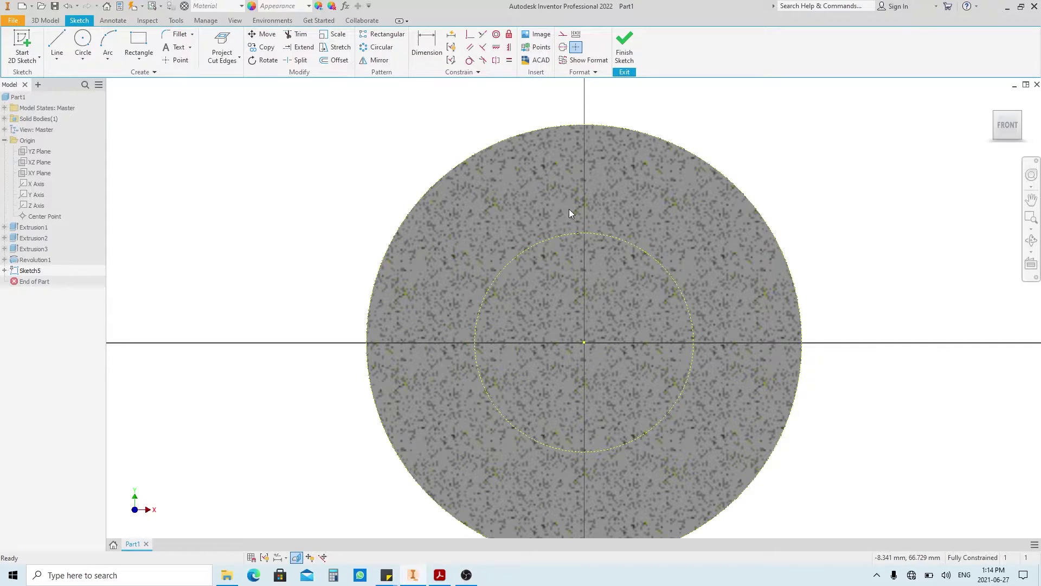
key("c")
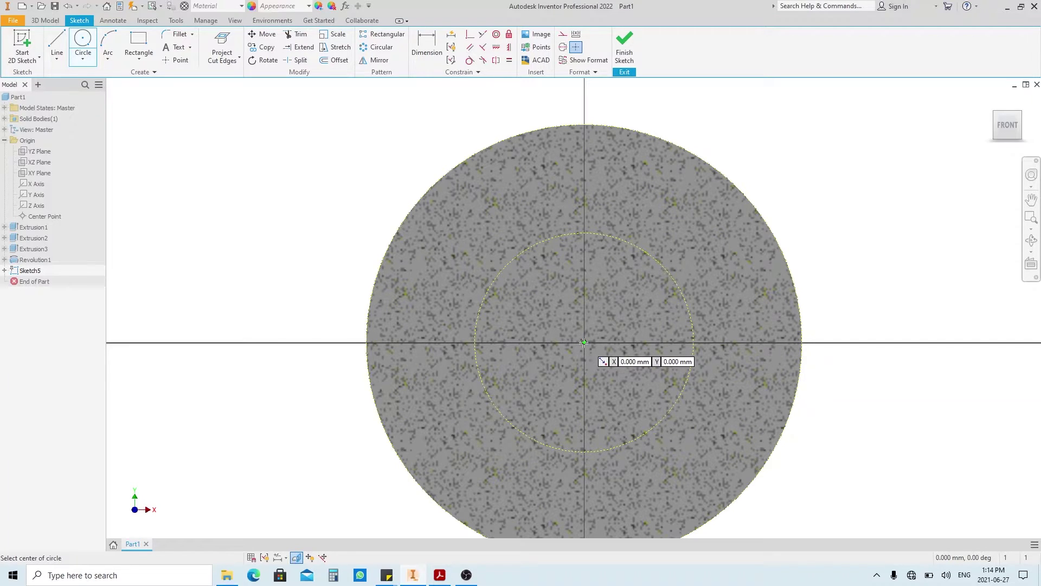
left_click(583, 343)
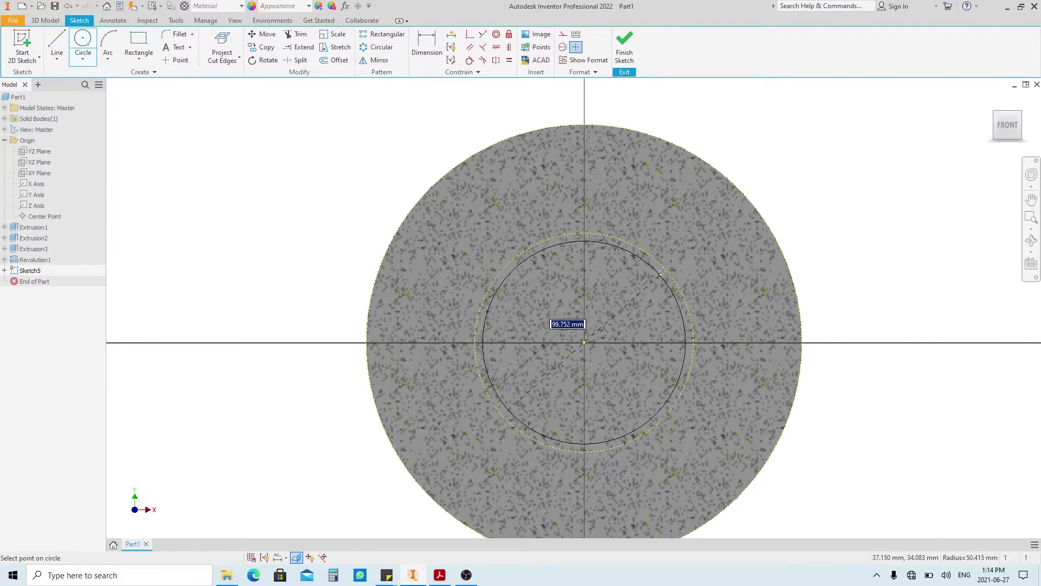
key("Escape")
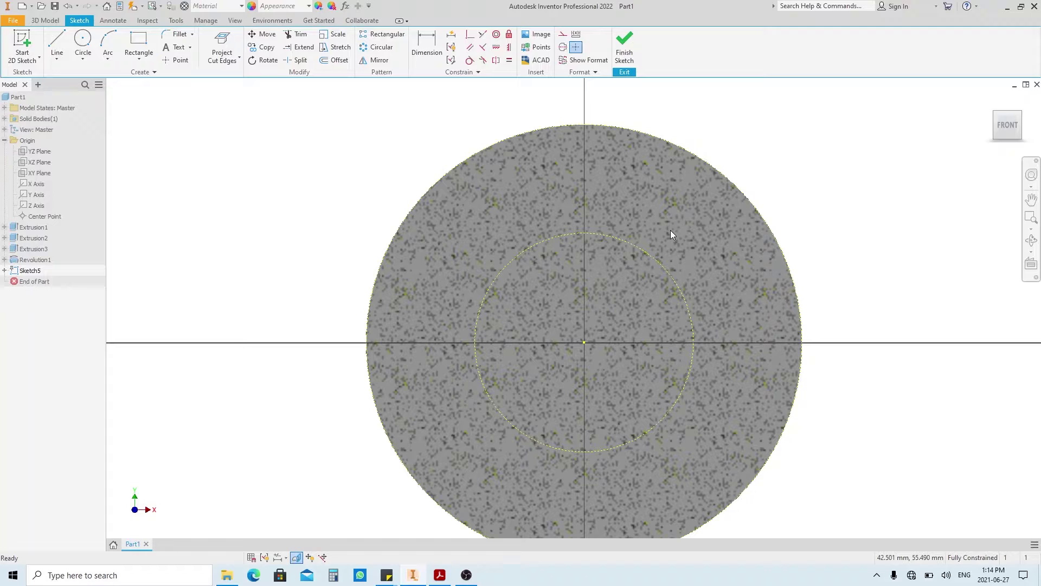
Offset the projected hub circle outward to a concentric circle about 137 mm in diameter
key("o")
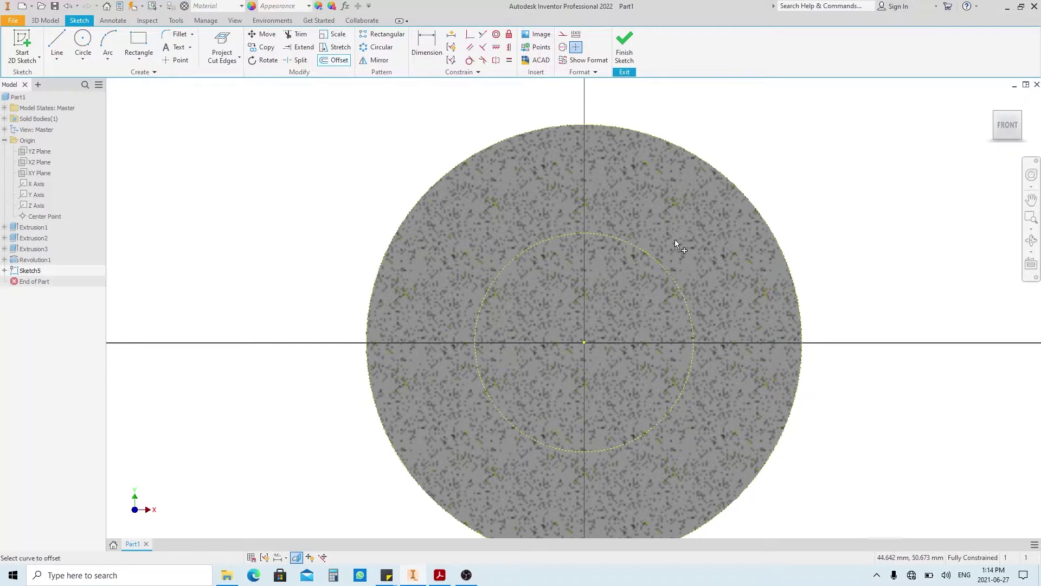
left_click(616, 242)
left_click(648, 218)
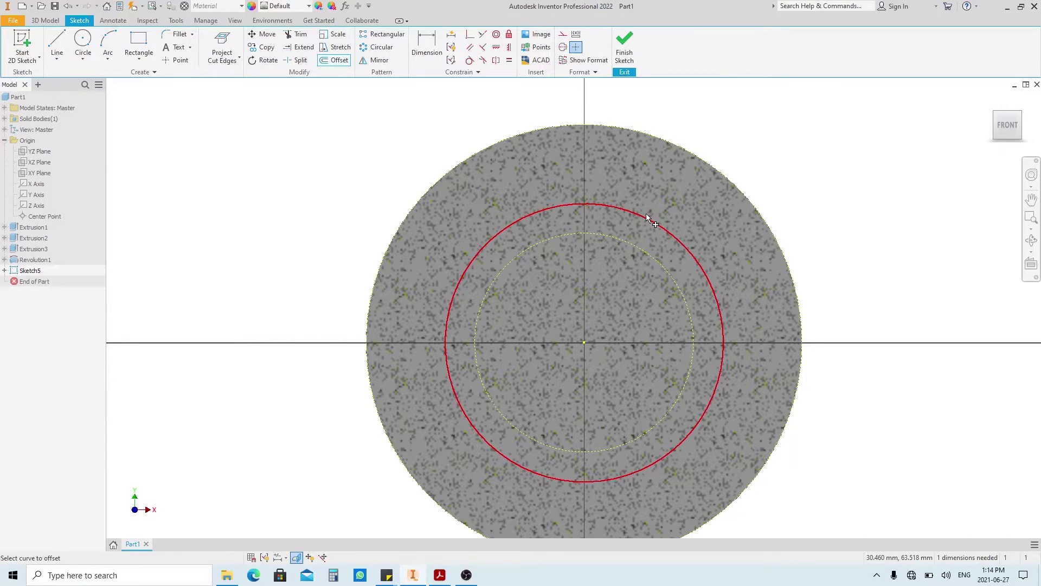
Set the offset circle's diameter to 128 mm and convert it to construction geometry
key("d")
left_click(645, 217)
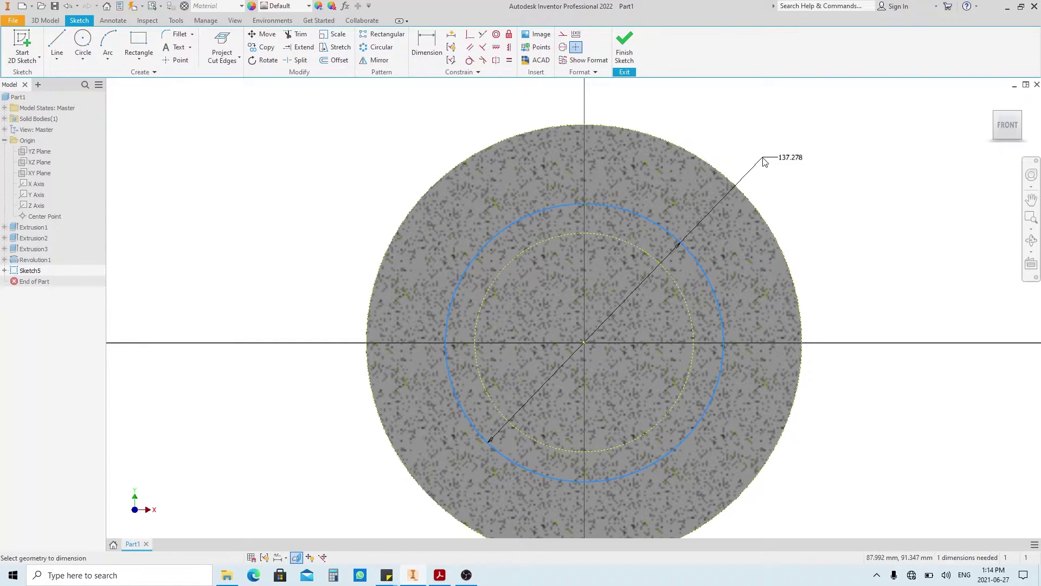
left_click(806, 171)
type("128")
key("Return")
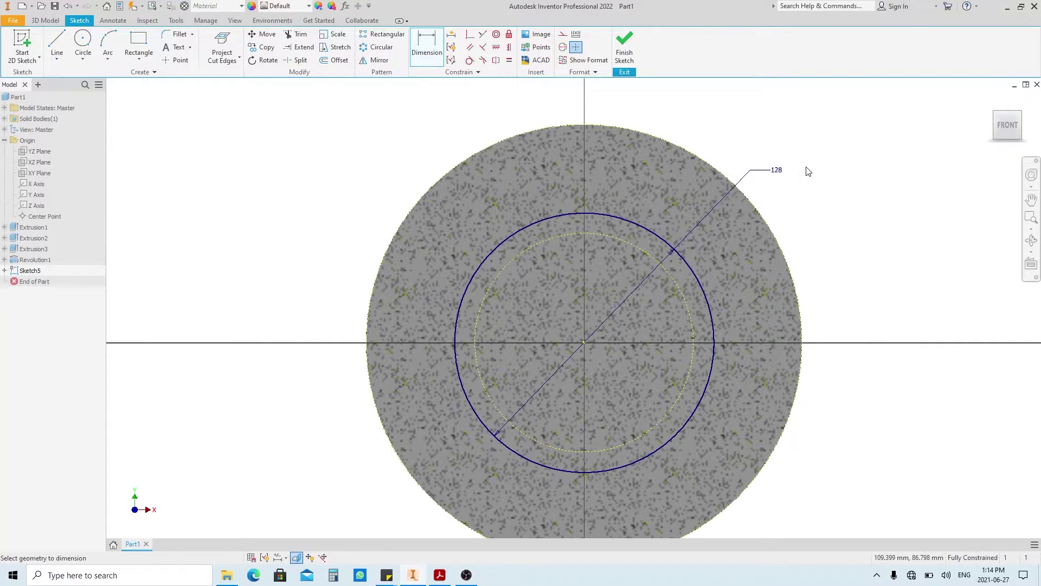
key("Escape")
left_click(619, 217)
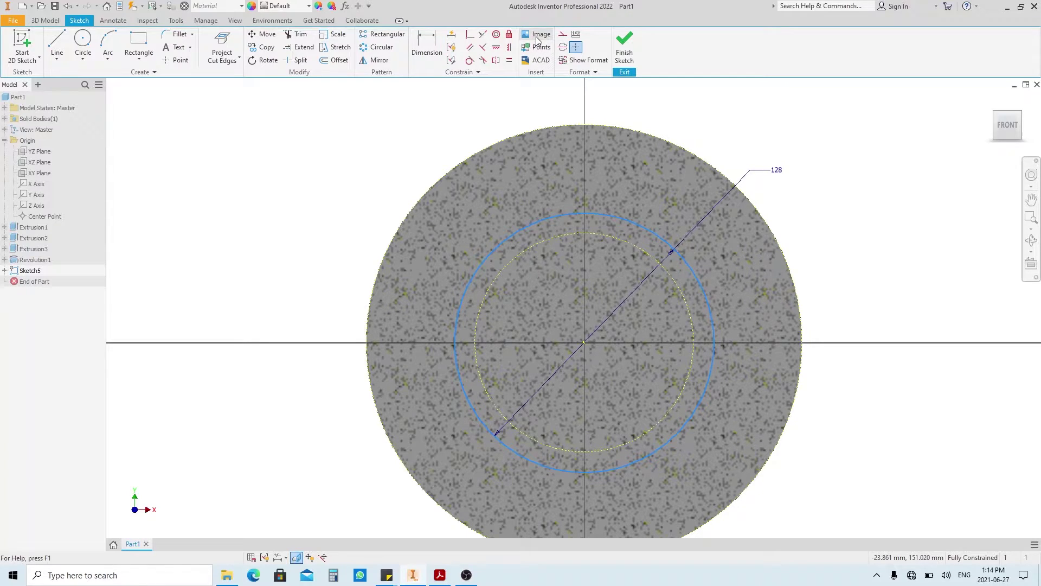
left_click(561, 36)
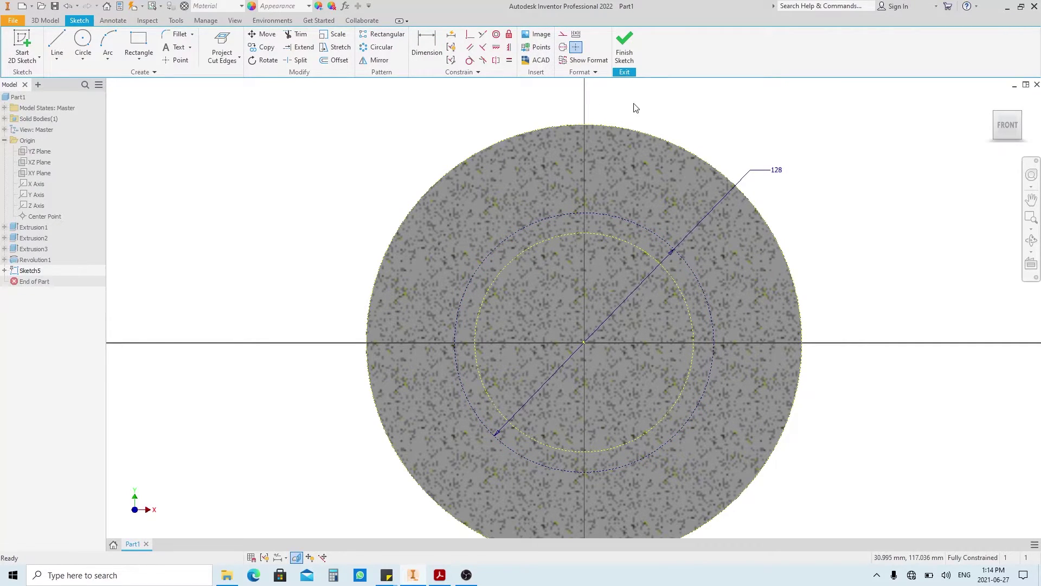
Following the tooth shape in the PDF drawing, sketch a slanted line from the 128 mm circle's top point to inside the hub circle
key("l")
scroll(579, 226, "up", 5)
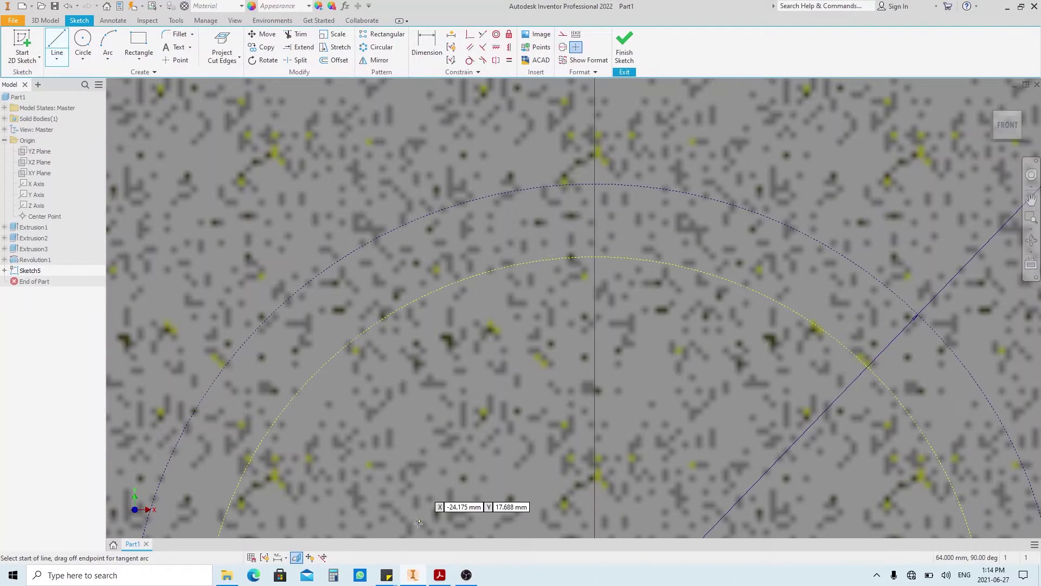
left_click(439, 575)
scroll(209, 315, "up", 3, "ctrl")
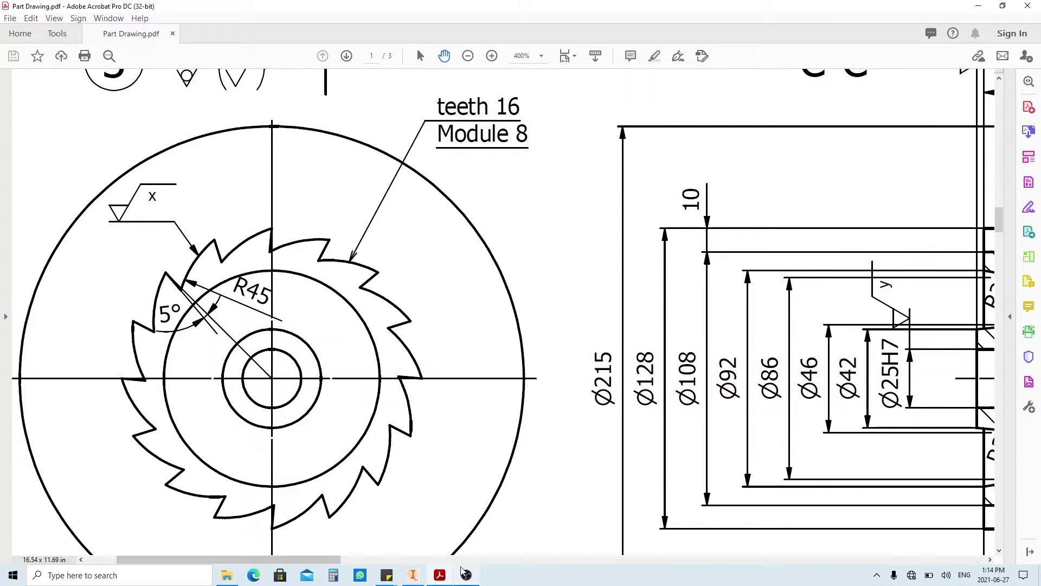
left_click(413, 575)
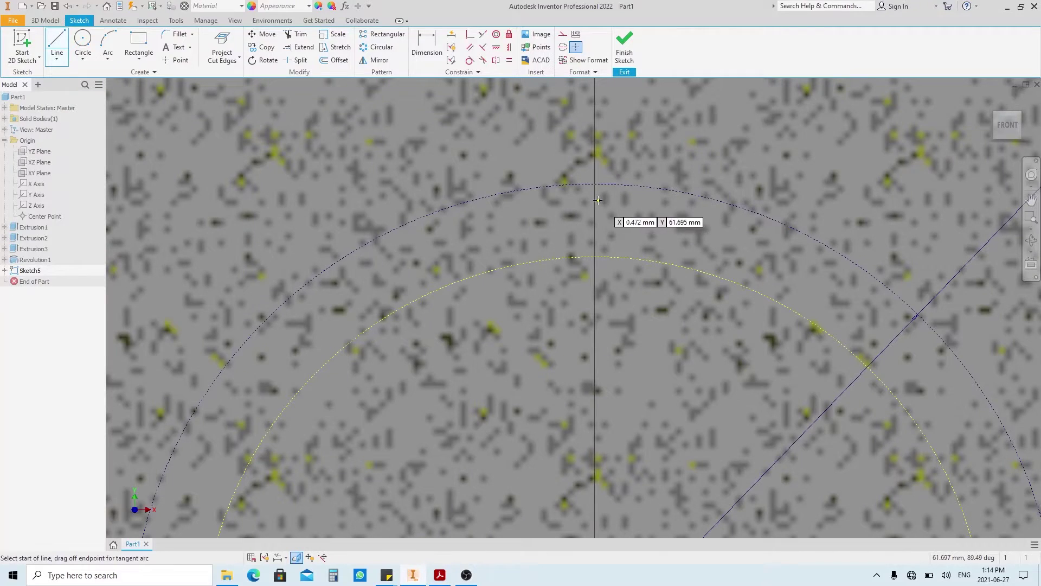
left_click(595, 185)
left_click(558, 326)
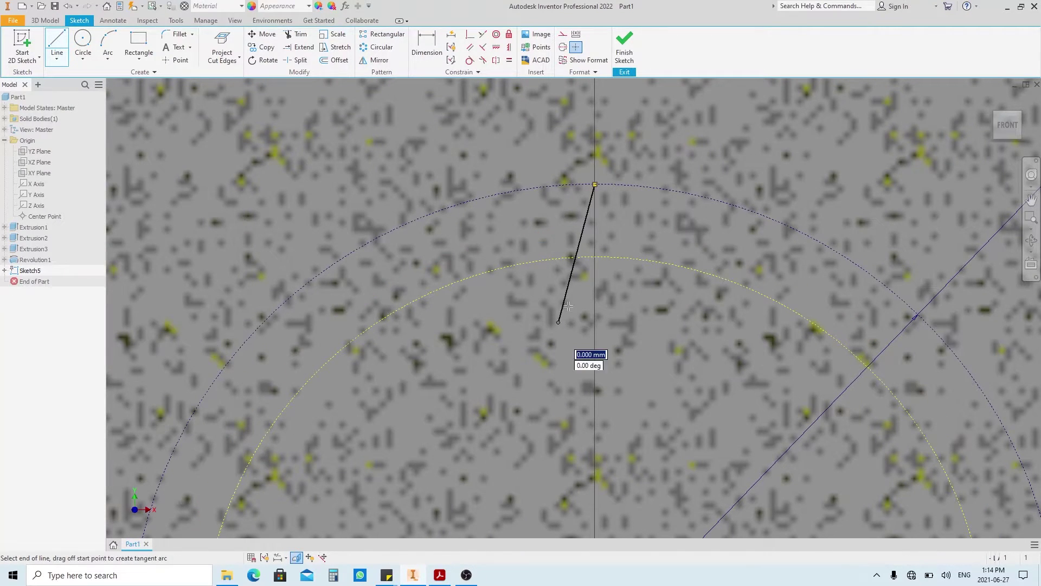
key("Escape")
Draw a three-point arc from the line's upper endpoint to the hub circle and trim the line's portion inside that circle
left_click(108, 44)
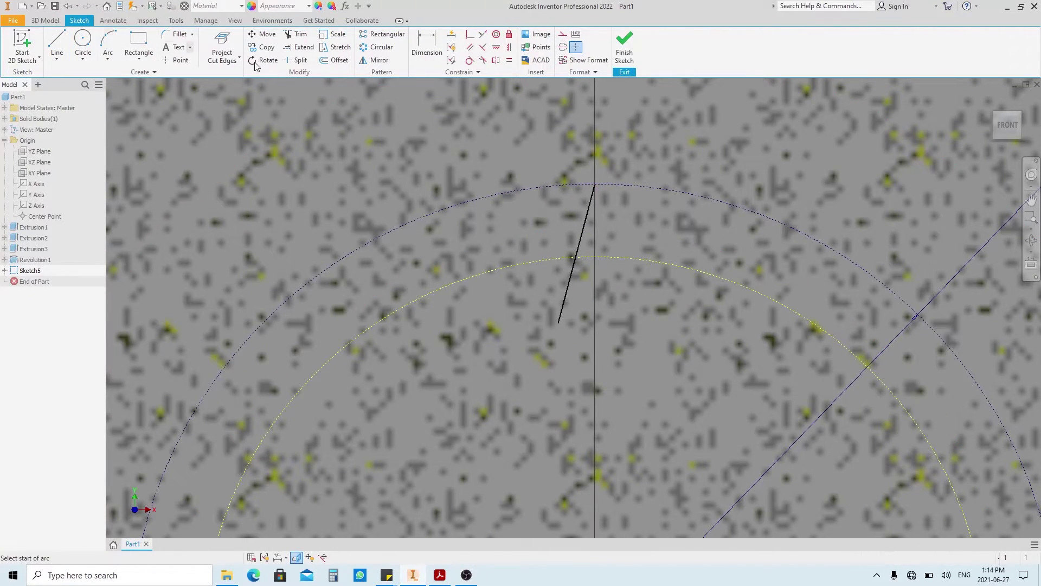
left_click(595, 184)
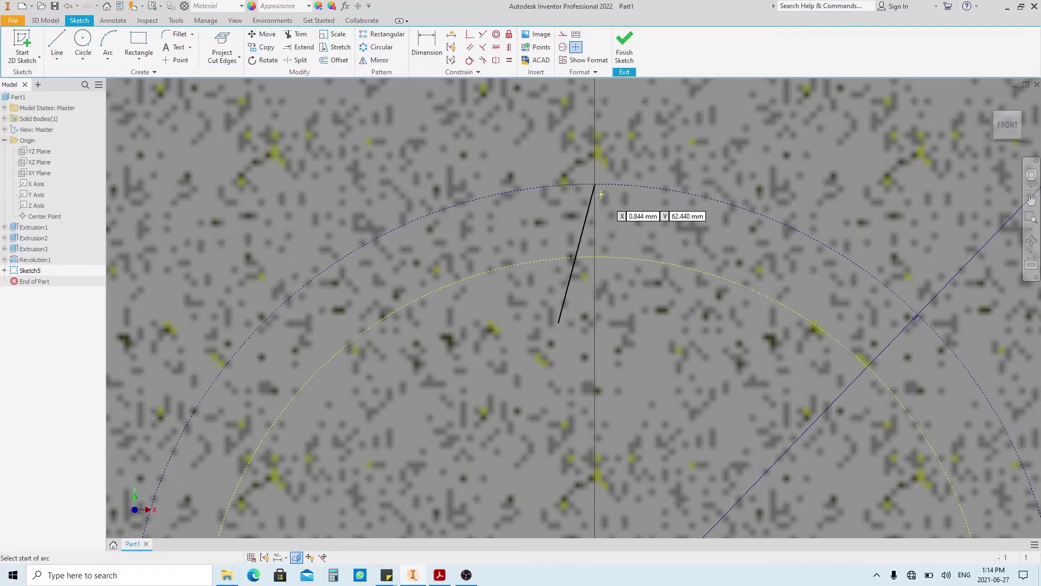
left_click(459, 280)
left_click(500, 234)
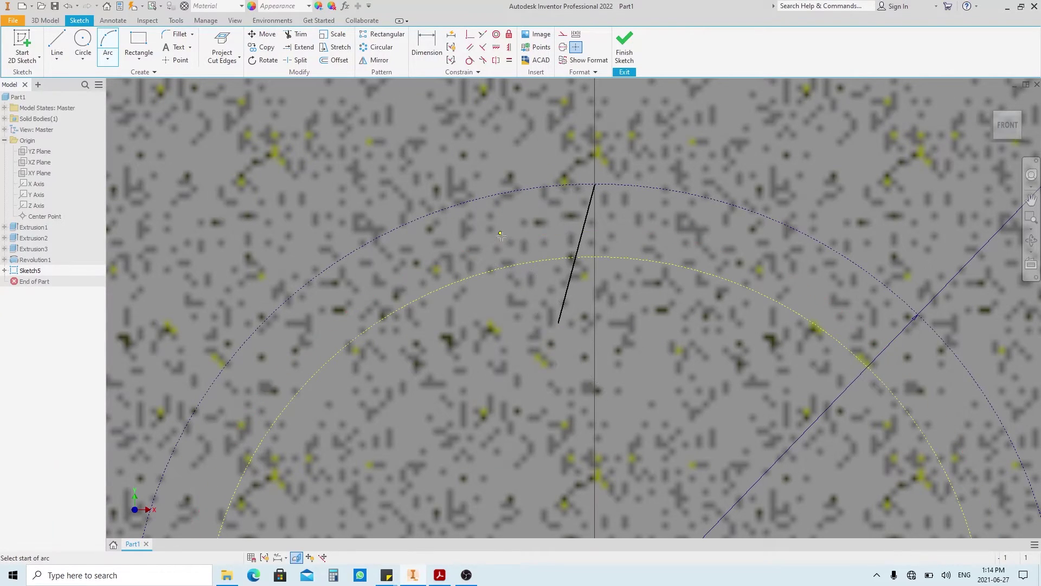
scroll(482, 217, "down", 3)
key("Escape")
key("x")
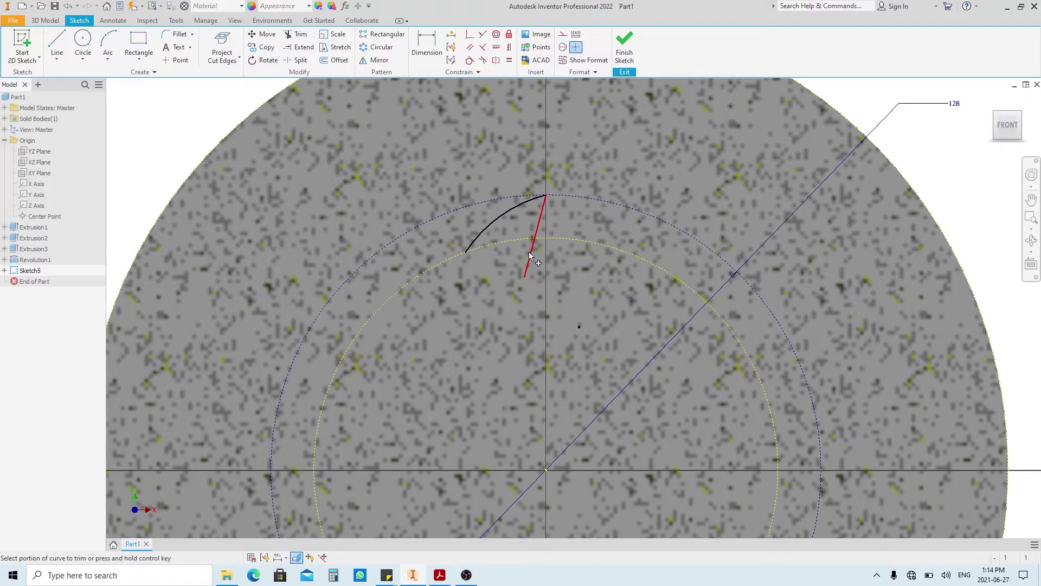
left_click(529, 253)
Draw a vertical construction line from the tooth tip on the 128 mm circle to the sketch's center point
key("l")
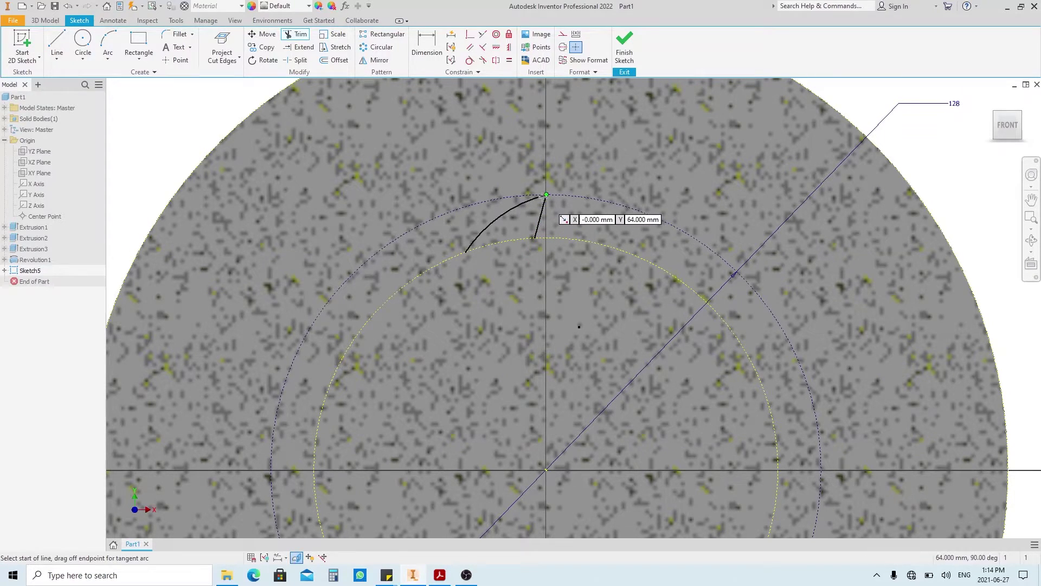
left_click(546, 195)
left_click(547, 469)
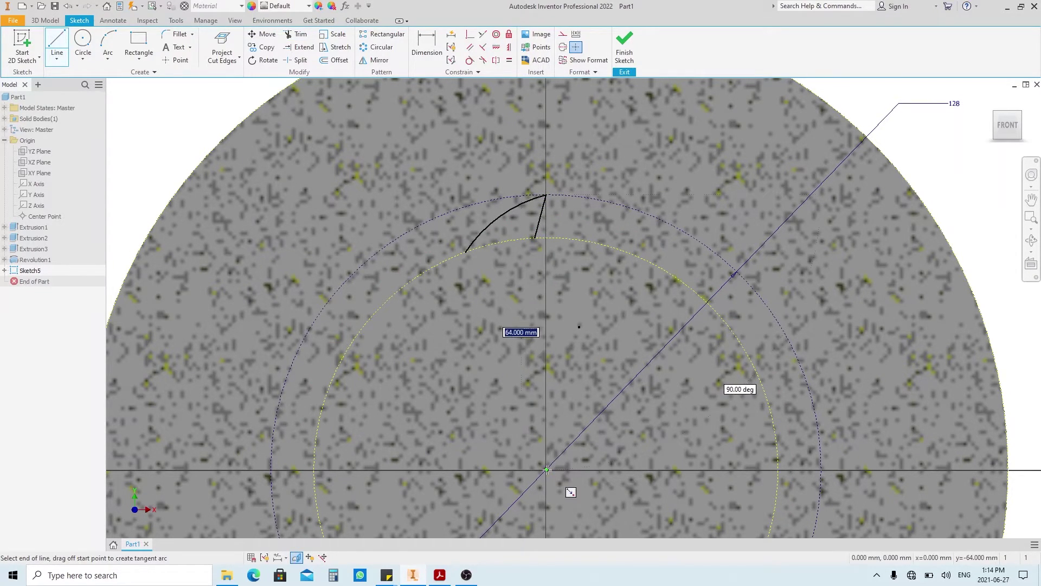
key("Escape")
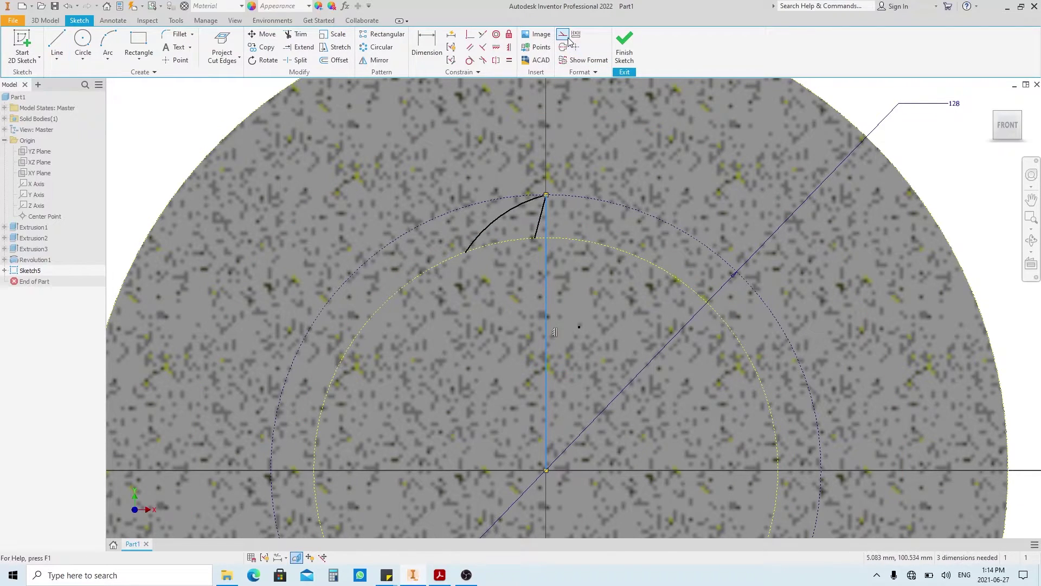
Dimension the angle between the tooth's short slanted line and the vertical construction line as 5 degrees
key("d")
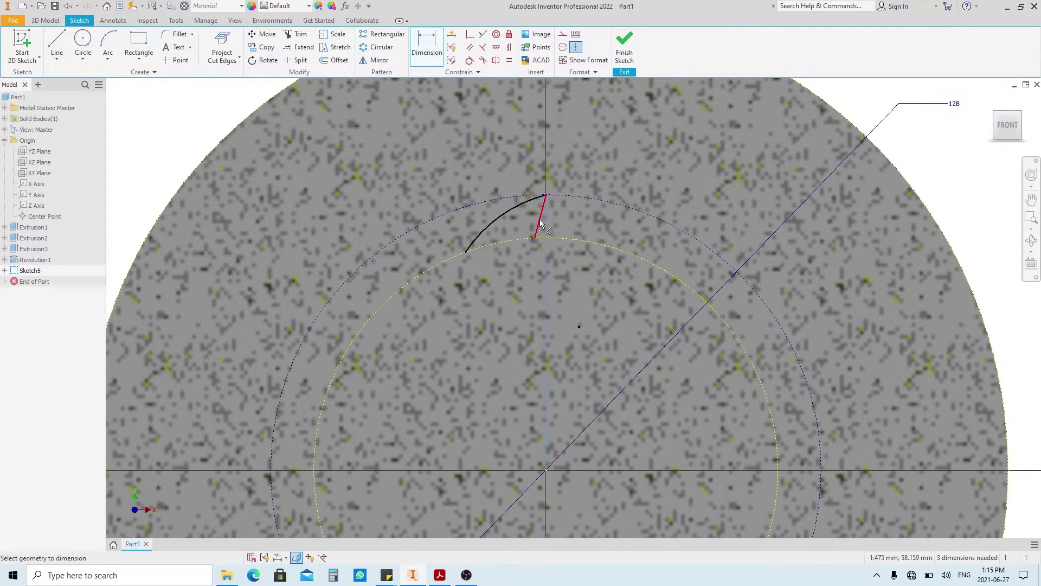
left_click(541, 222)
left_click(535, 307)
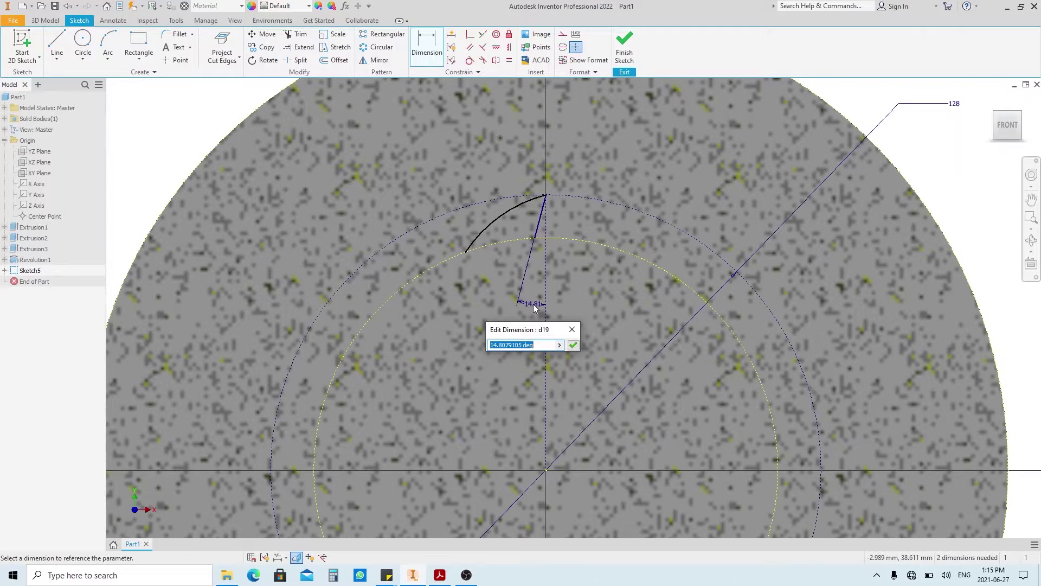
key("Return")
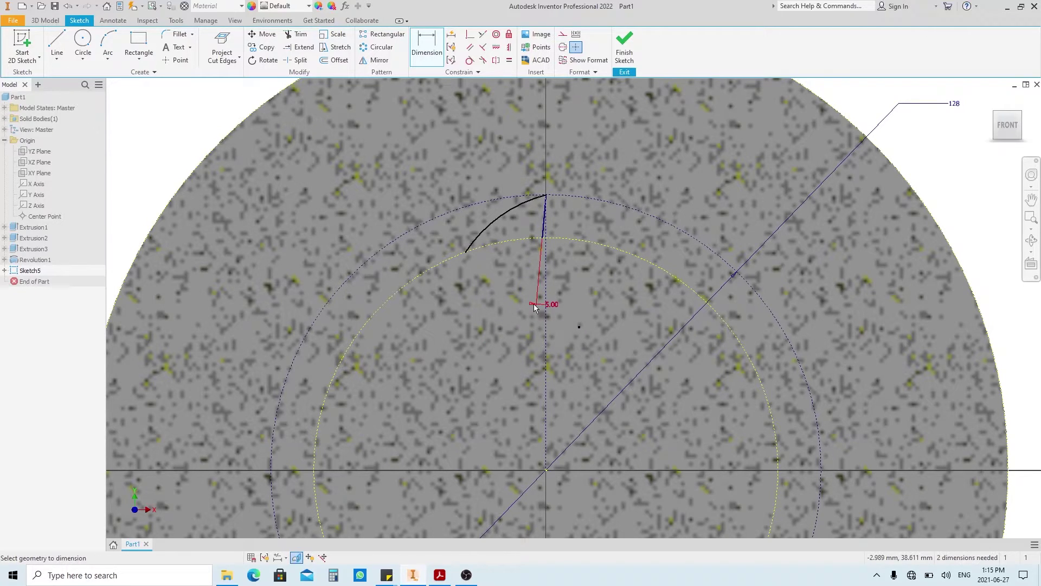
Set the tooth arc's radius to 45 mm and reposition its free lower end along the hub circle
left_click(501, 218)
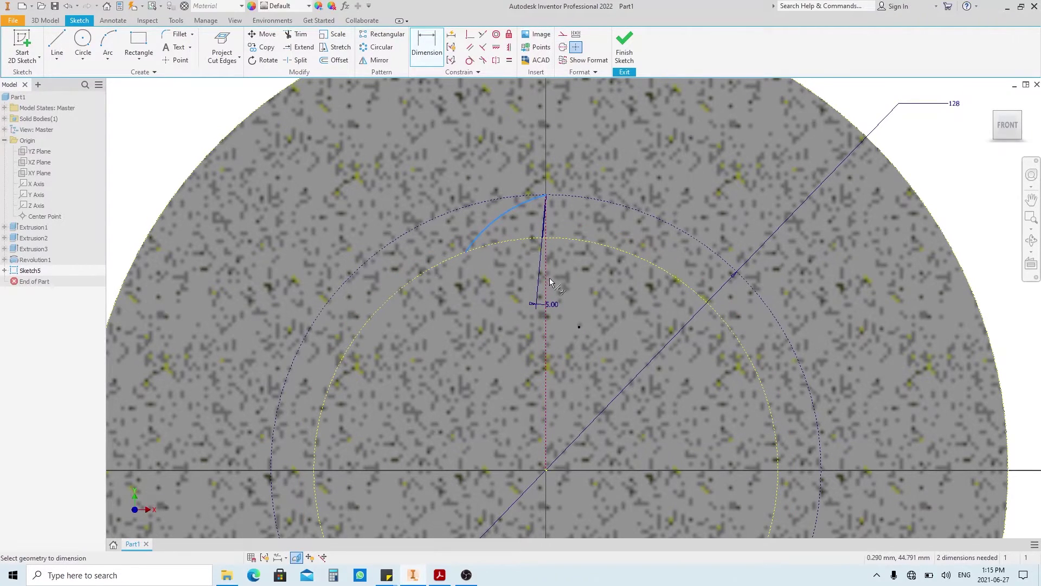
left_click(579, 327)
left_click(559, 282)
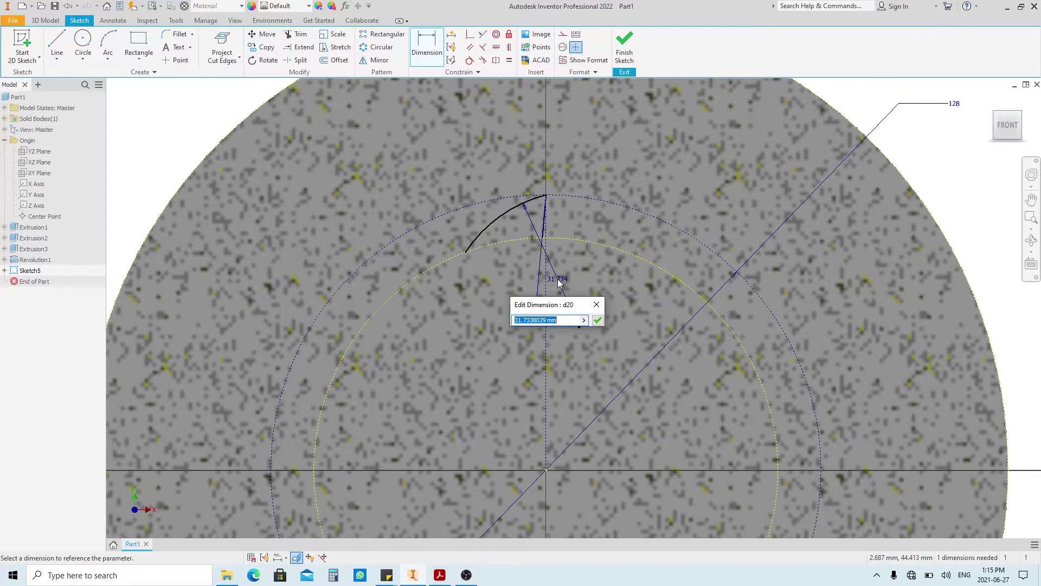
type("45")
key("Return")
key("Escape")
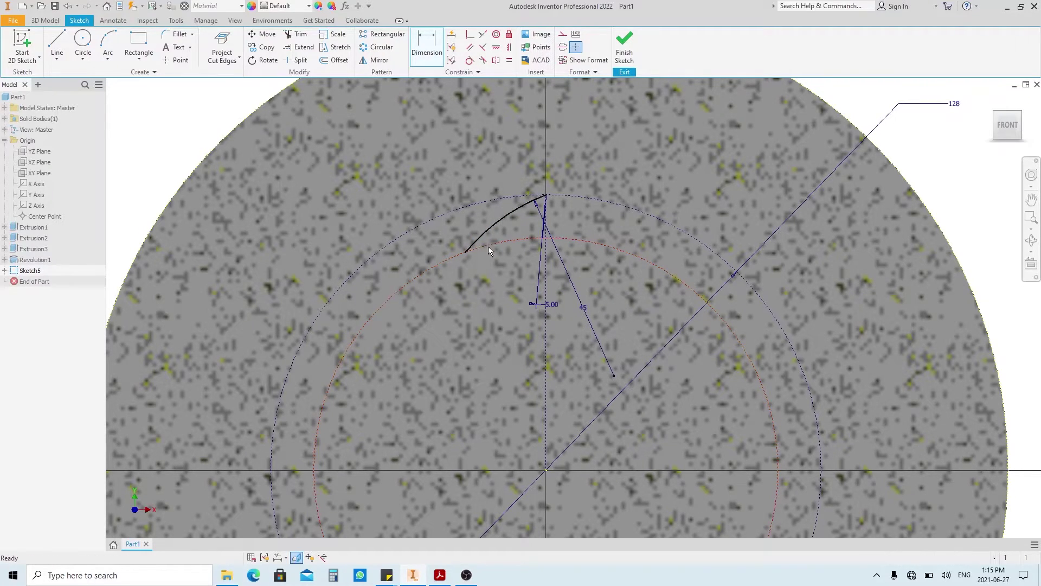
left_click_drag(424, 269, 456, 268)
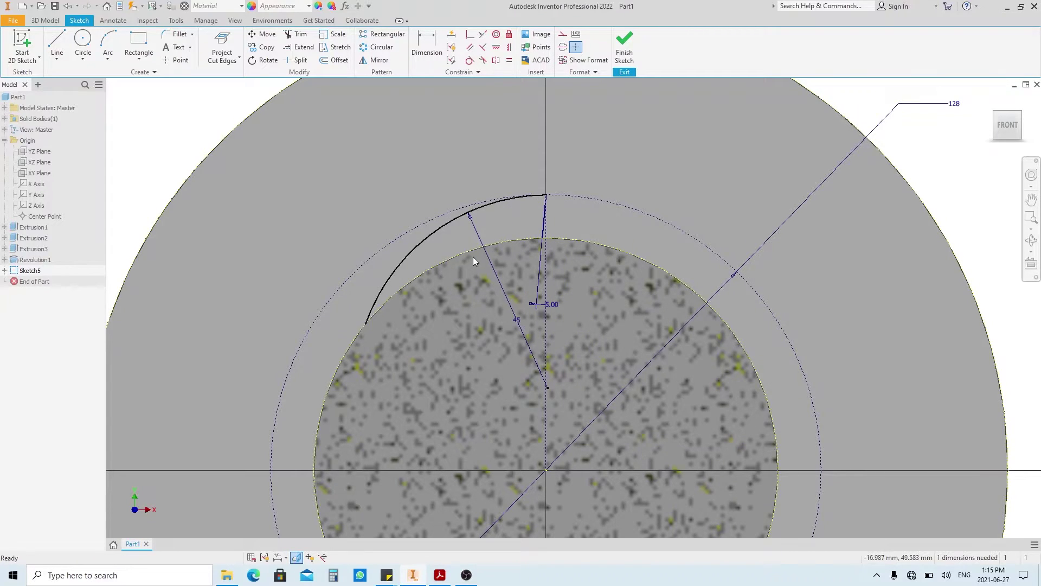
scroll(479, 265, "down", 3)
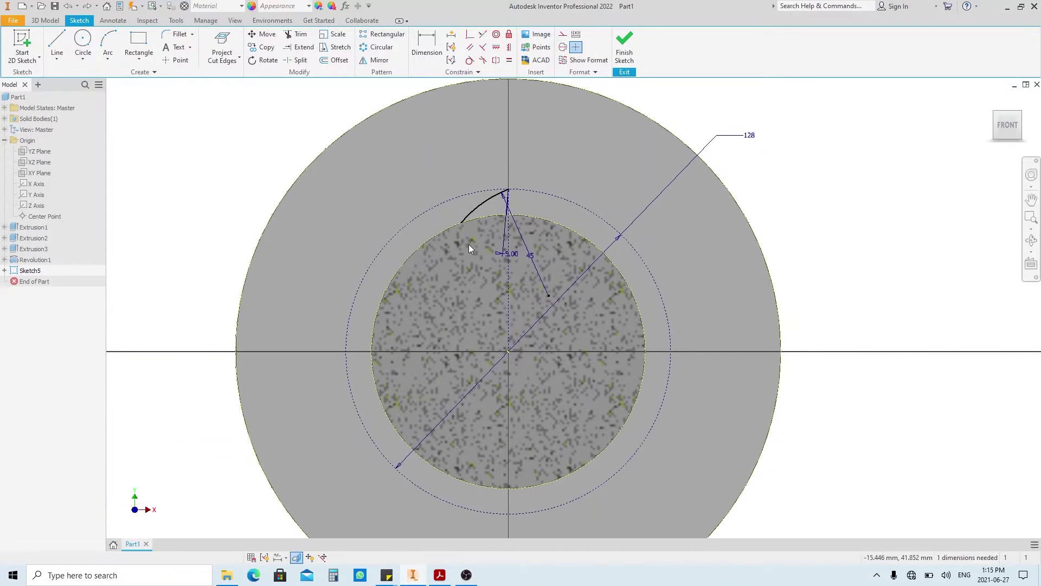
Draw a construction line from the tooth arc's lower end to the sketch's center point
key("l")
left_click(461, 222)
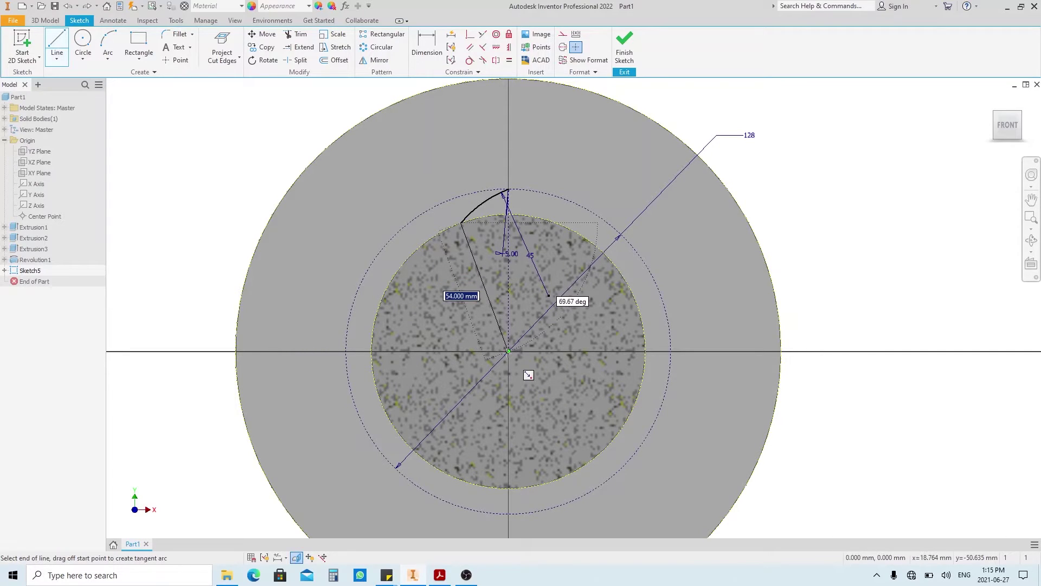
left_click(508, 352)
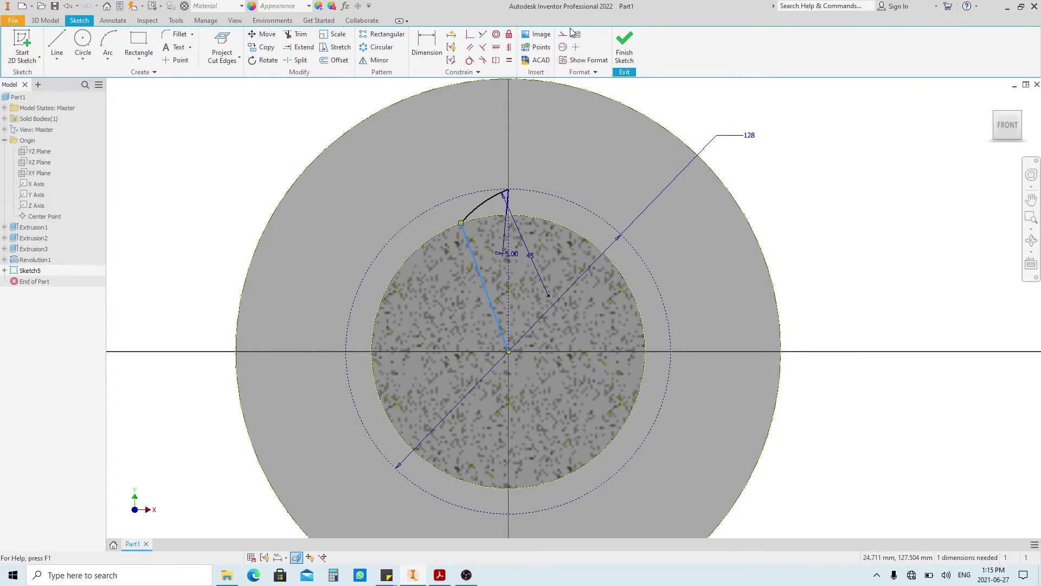
key("Escape")
key("Delete")
Check the tooth count in the PDF drawing and set the angle between the two construction lines to 360/16 degrees
left_click(439, 574)
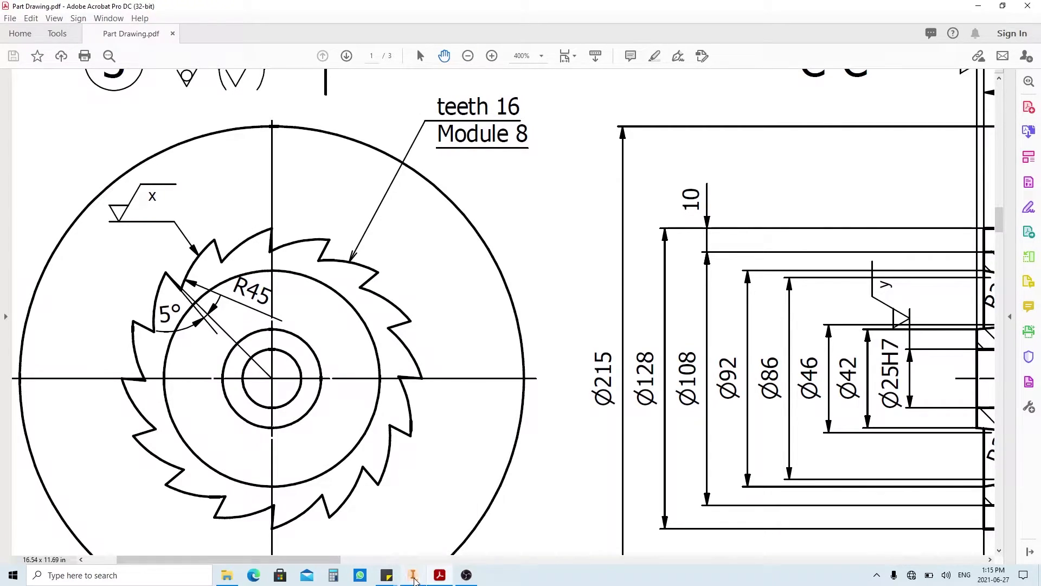
left_click(412, 574)
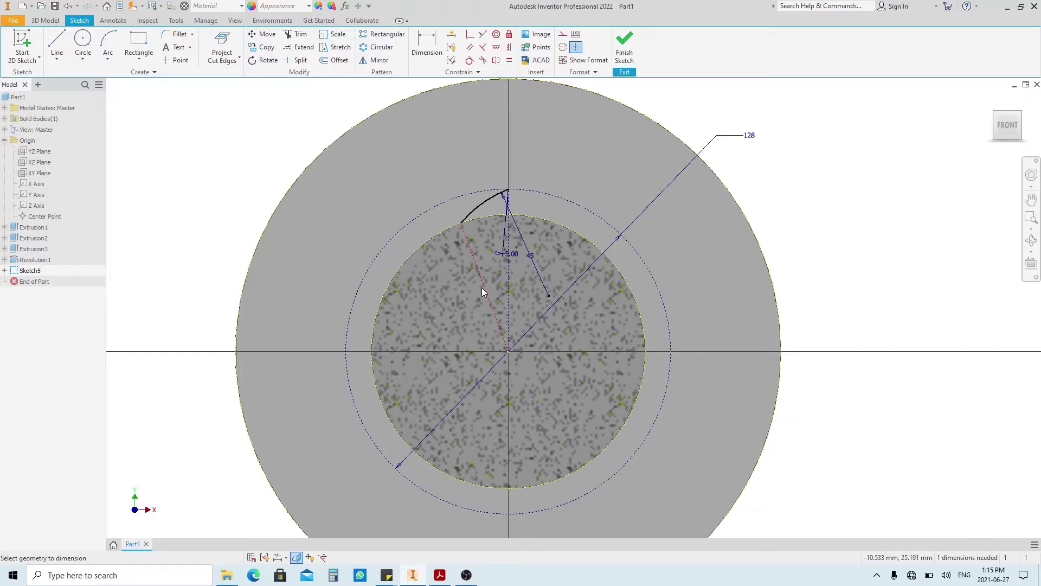
key("d")
left_click(484, 202)
left_click(466, 141)
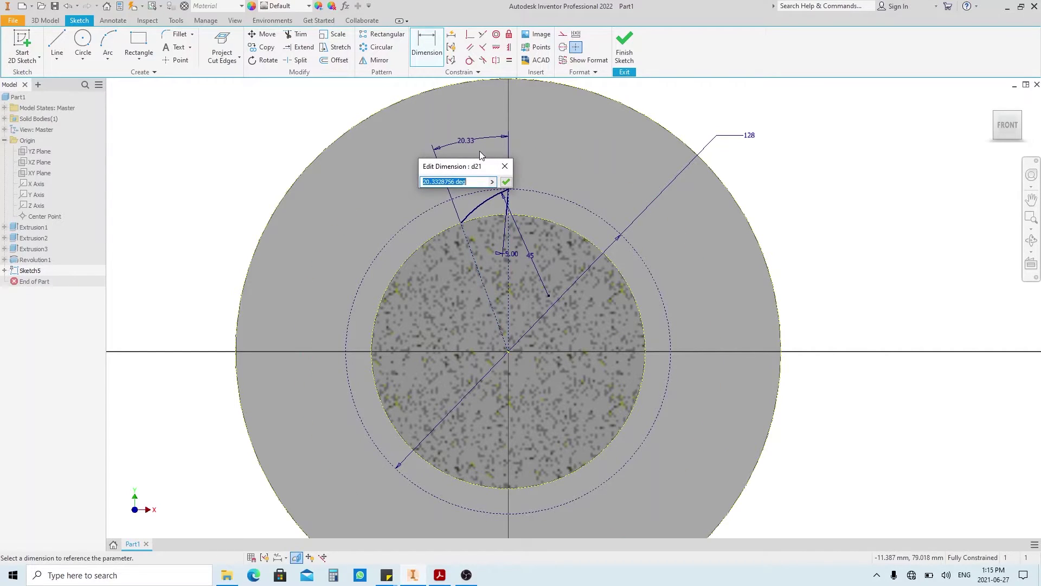
type("360/16")
key("Return")
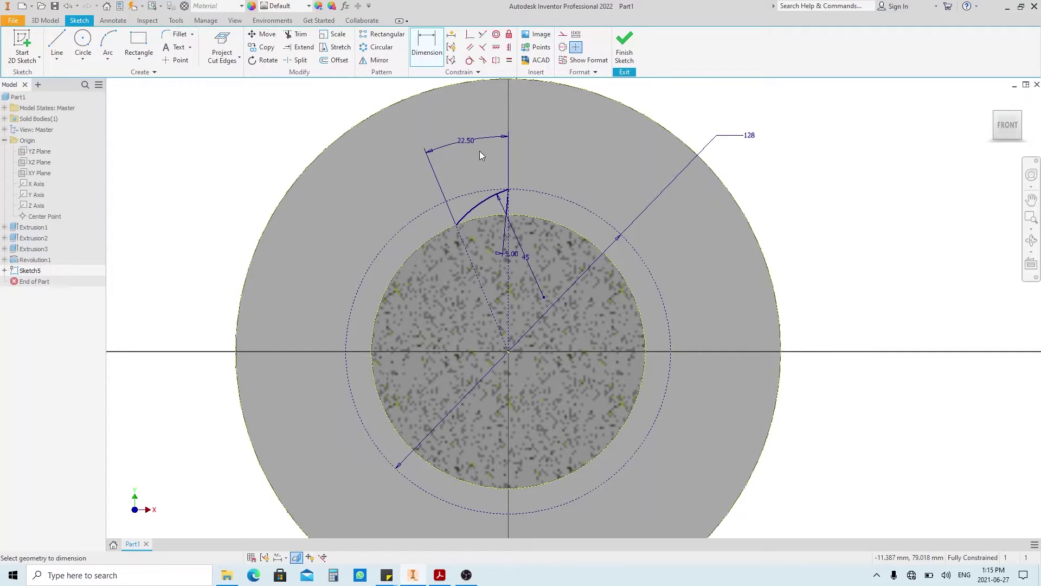
key("Escape")
Close the tooth profile with a center-point arc along the hub circle between the tooth's two lower ends, and finish the sketch
left_click(109, 60)
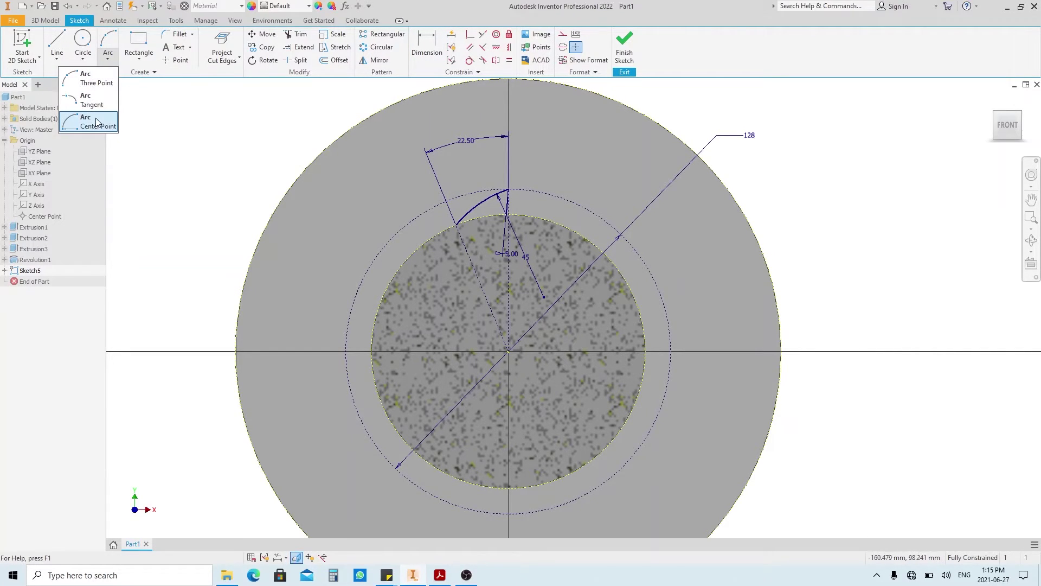
left_click(90, 120)
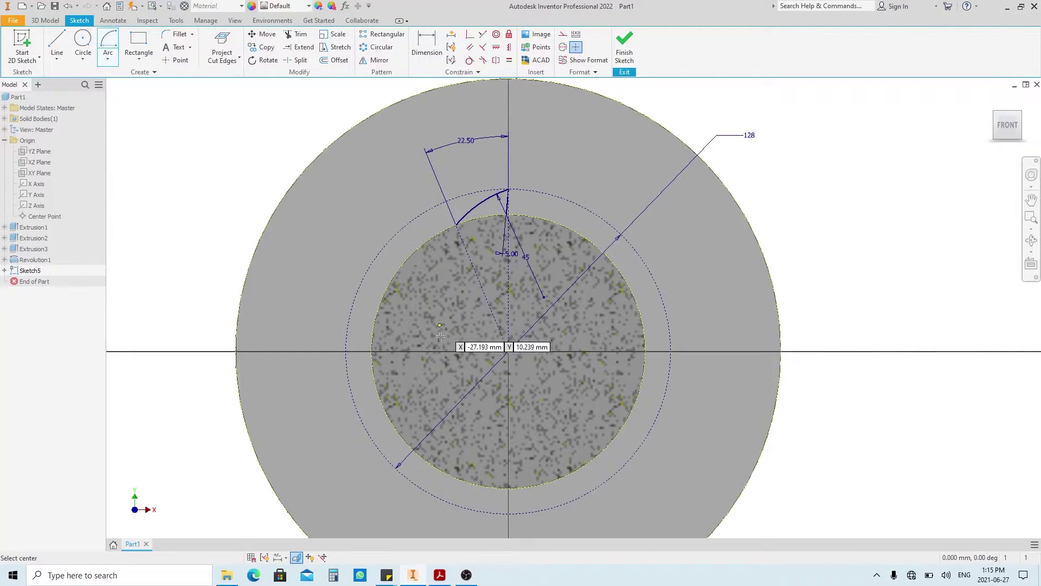
left_click(508, 352)
left_click(456, 224)
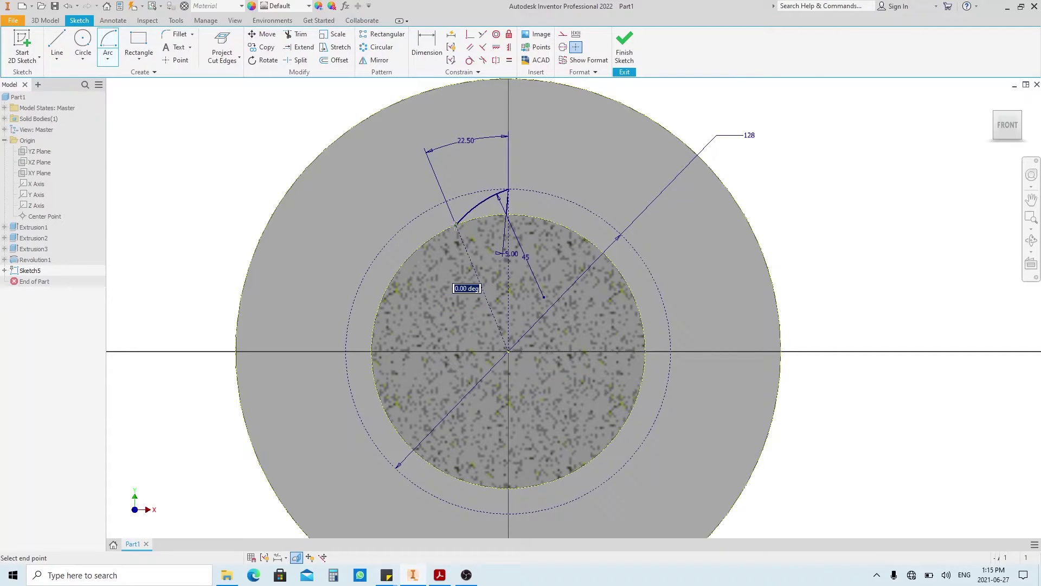
scroll(529, 239, "up", 8)
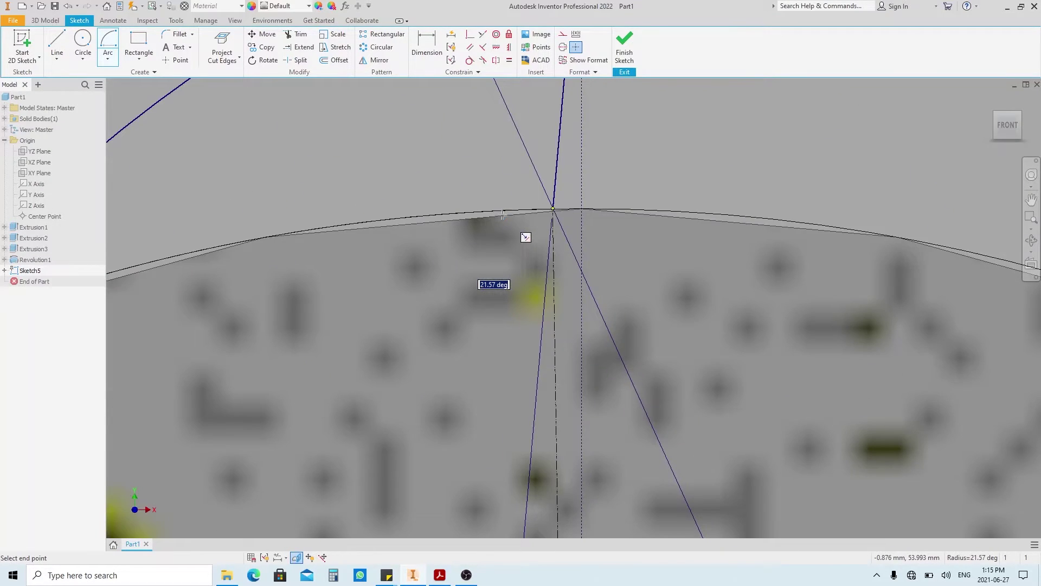
left_click(553, 209)
scroll(552, 208, "down", 8)
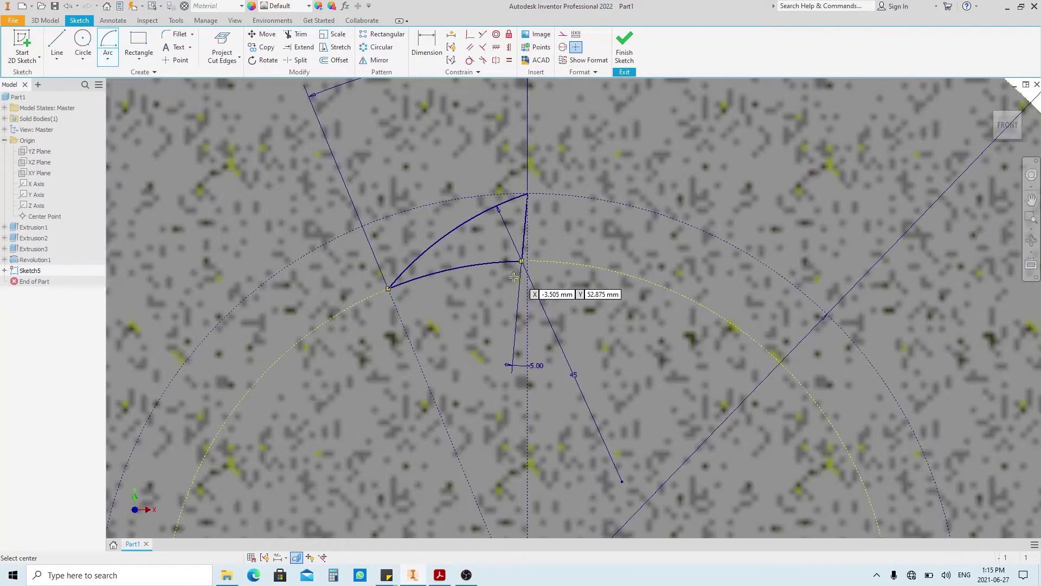
left_click(633, 56)
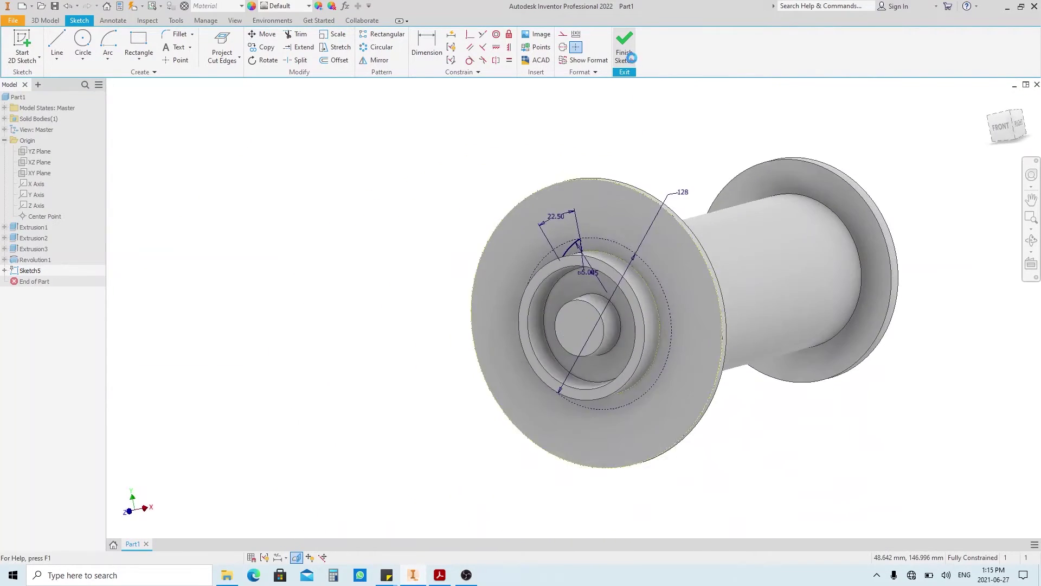
Extrude the tooth profile up to the hub's front ring face, joined to the body
key("r")
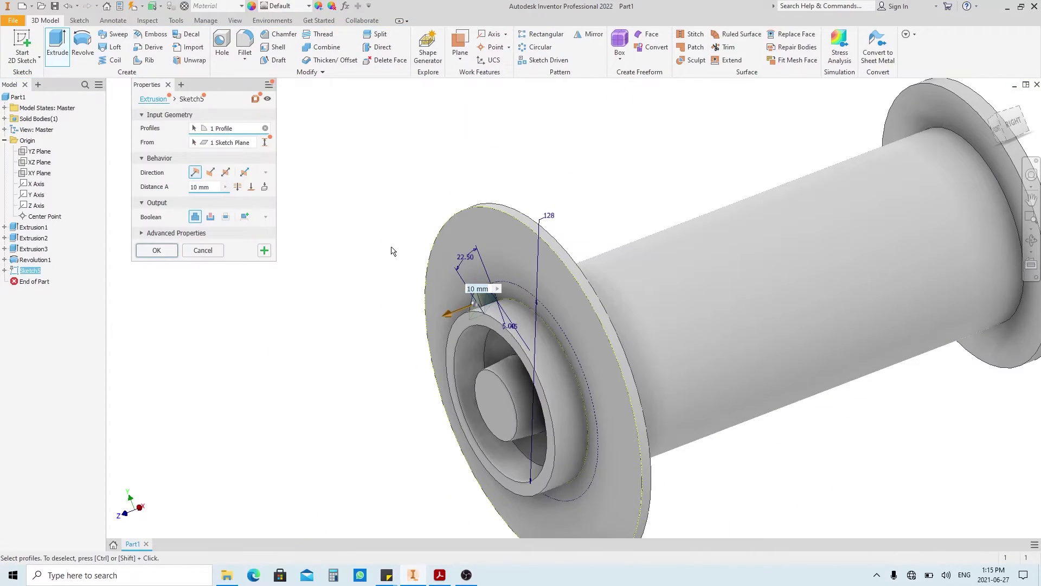
left_click(251, 186)
scroll(337, 237, "up", 5)
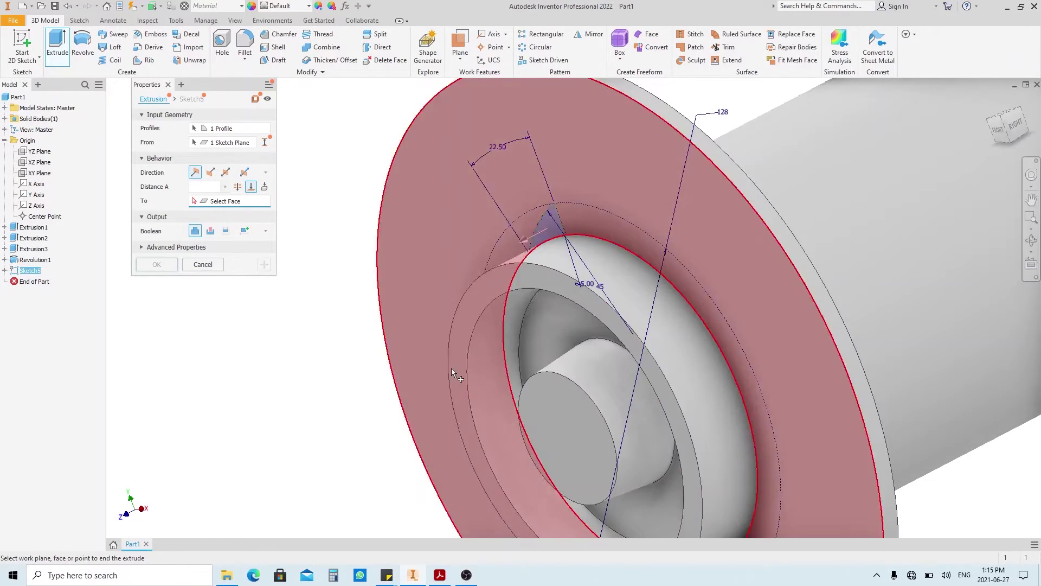
left_click(473, 306)
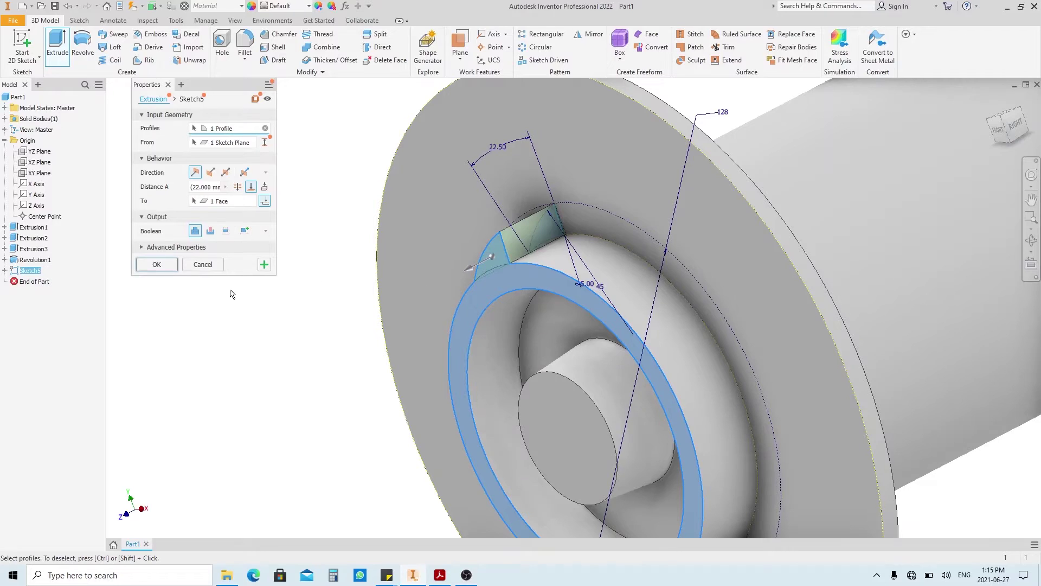
left_click(156, 264)
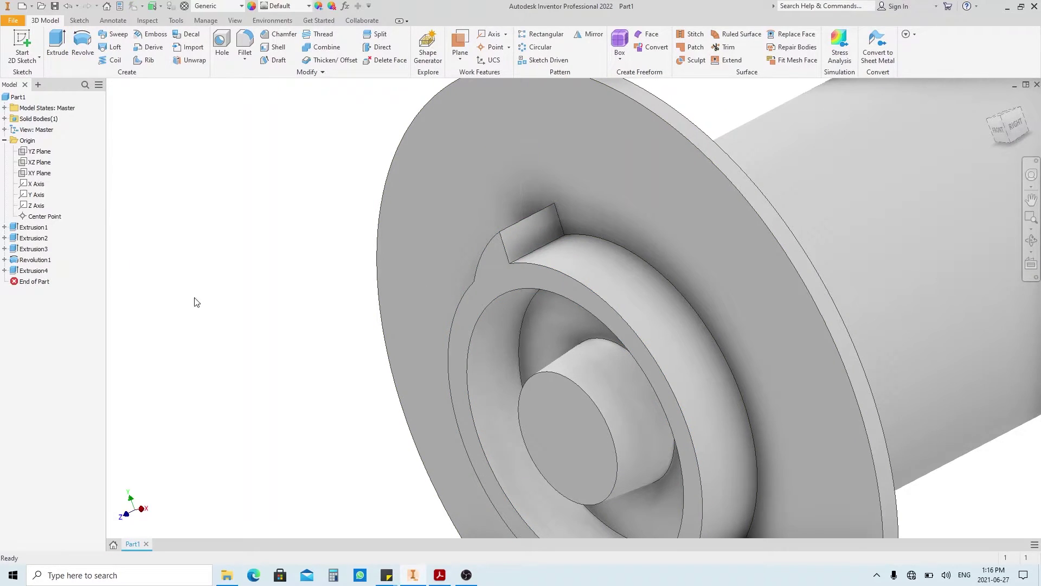
Check the tooth count in the PDF drawing and circular-pattern the tooth extrusion around the hub axis with 16 occurrences over 360 degrees
scroll(196, 302, "down", 5)
left_click(440, 576)
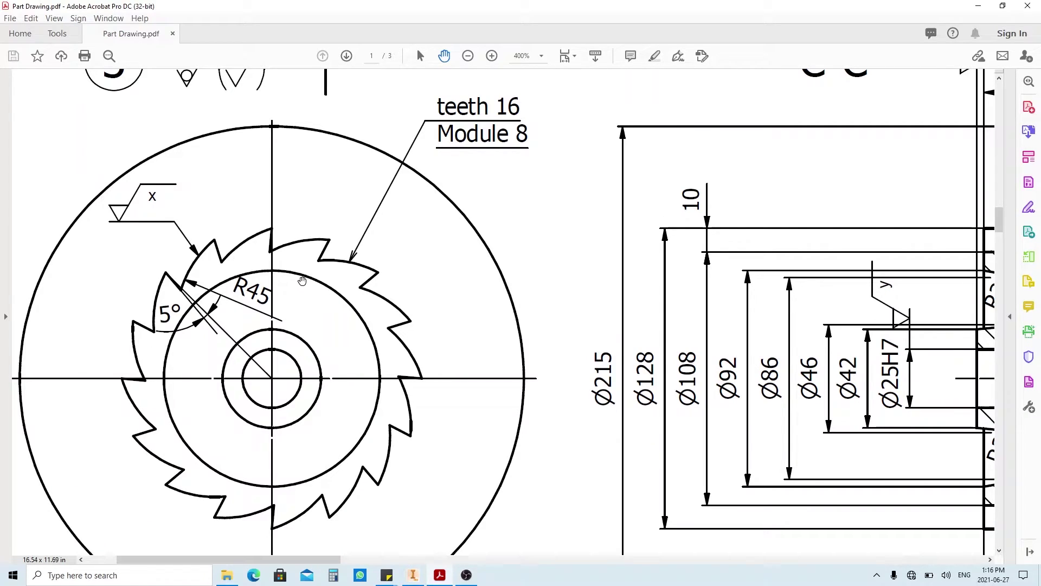
left_click(413, 575)
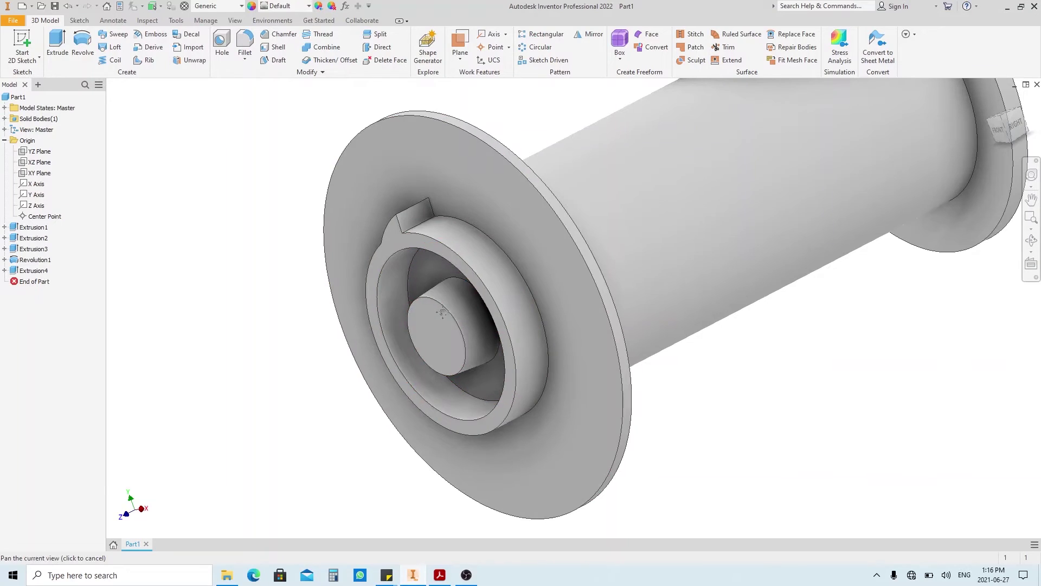
middle_click_drag(402, 326, 626, 80, "shift")
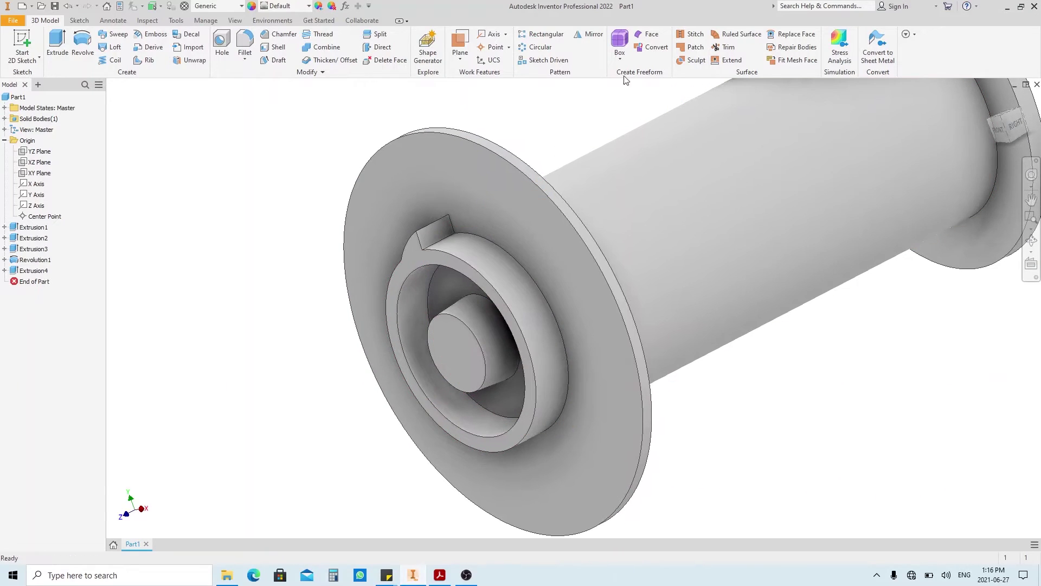
left_click(533, 53)
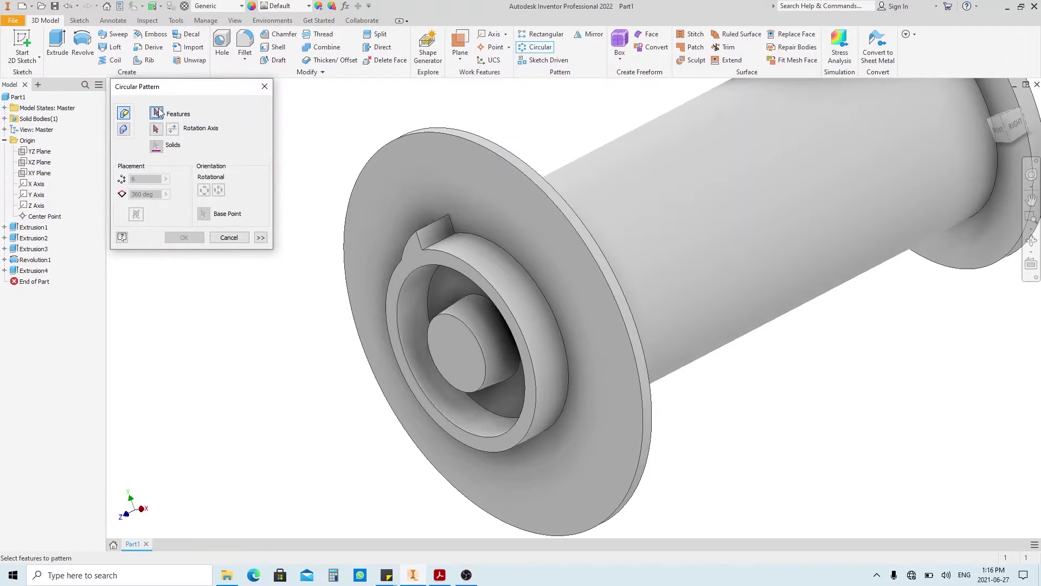
left_click(426, 232)
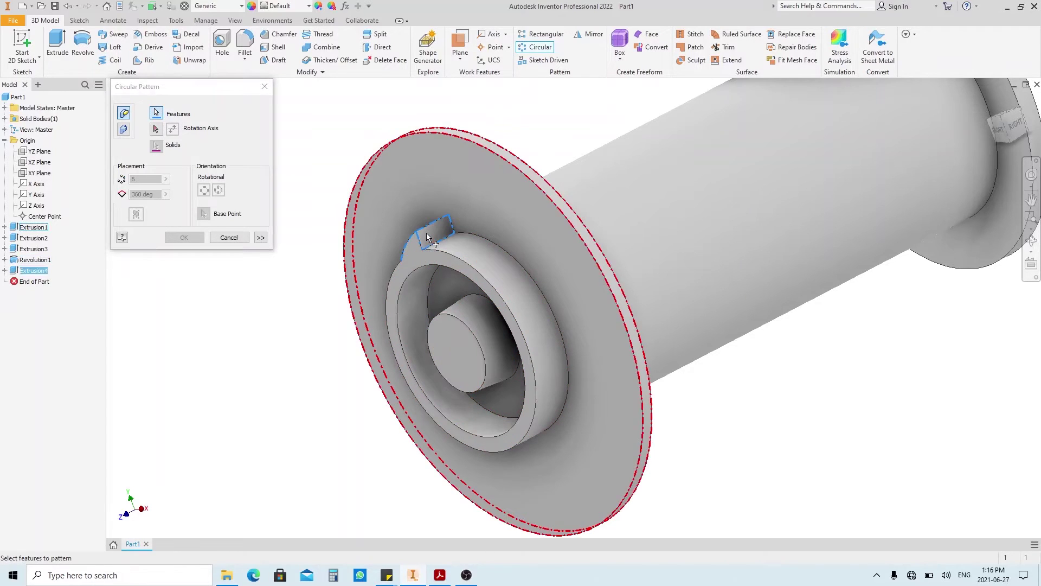
left_click(158, 130)
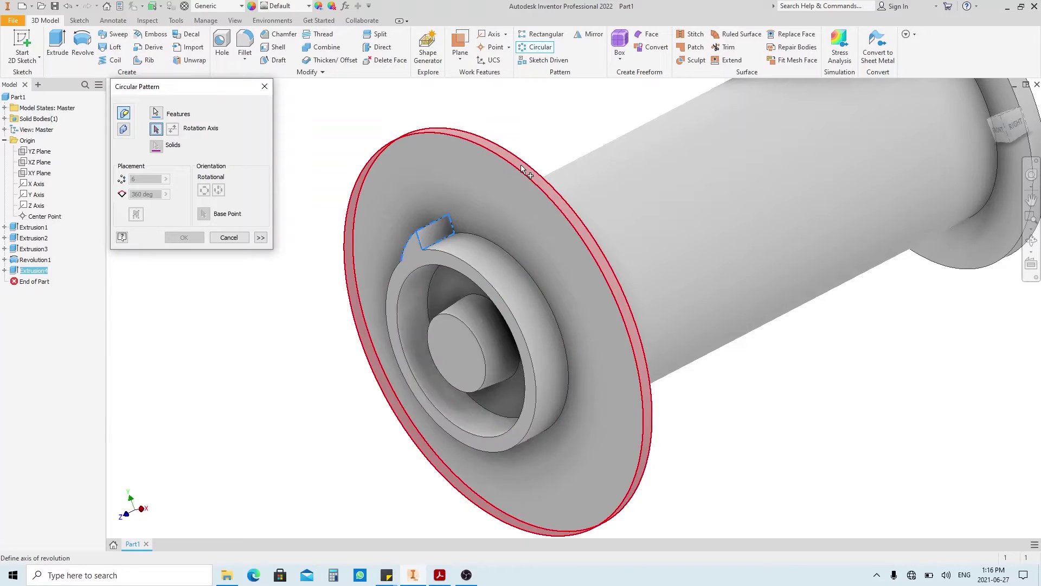
scroll(480, 320, "up", 3)
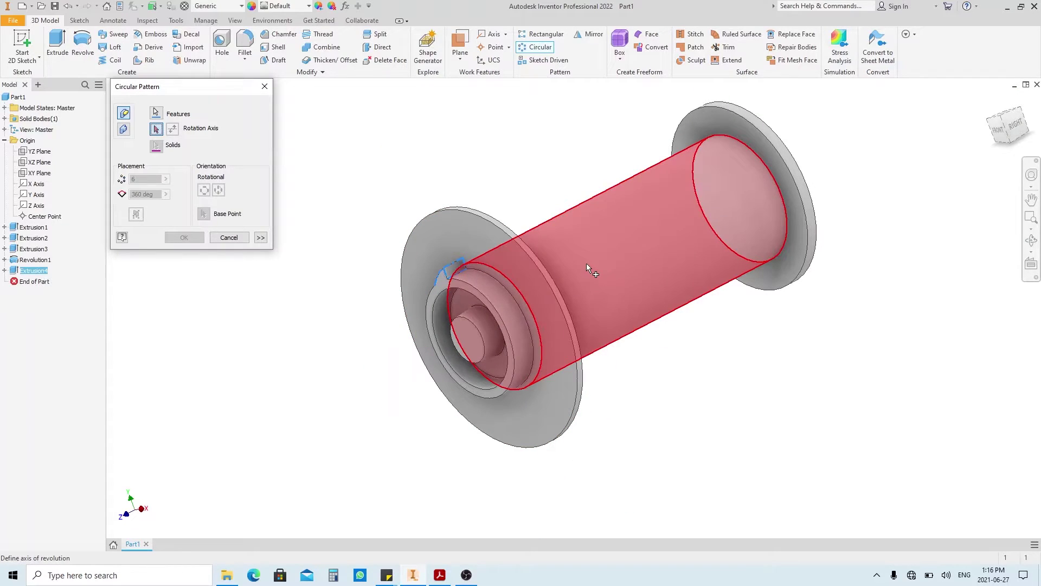
scroll(434, 323, "down", 3)
left_click(516, 247)
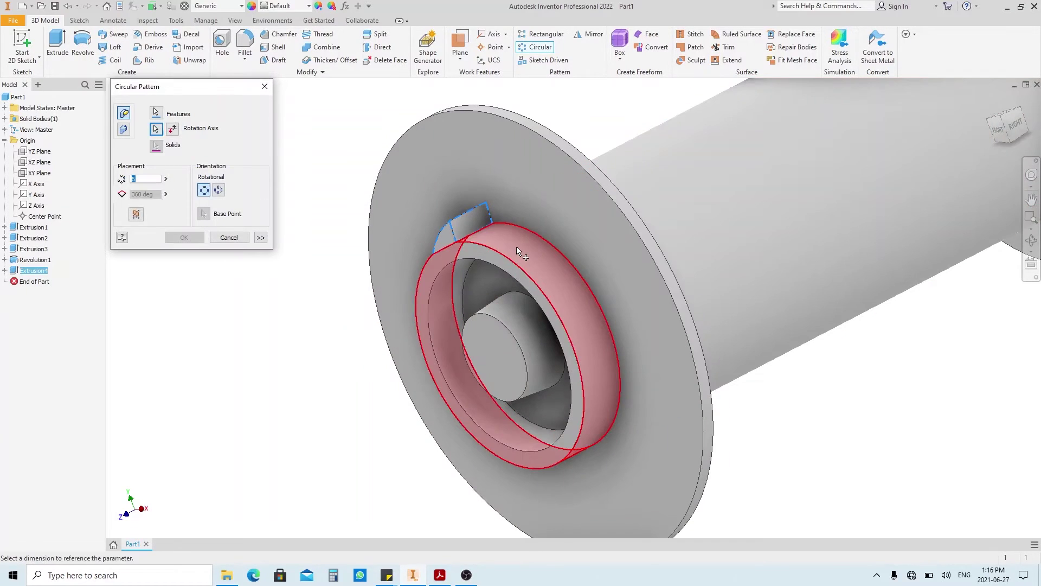
type("16")
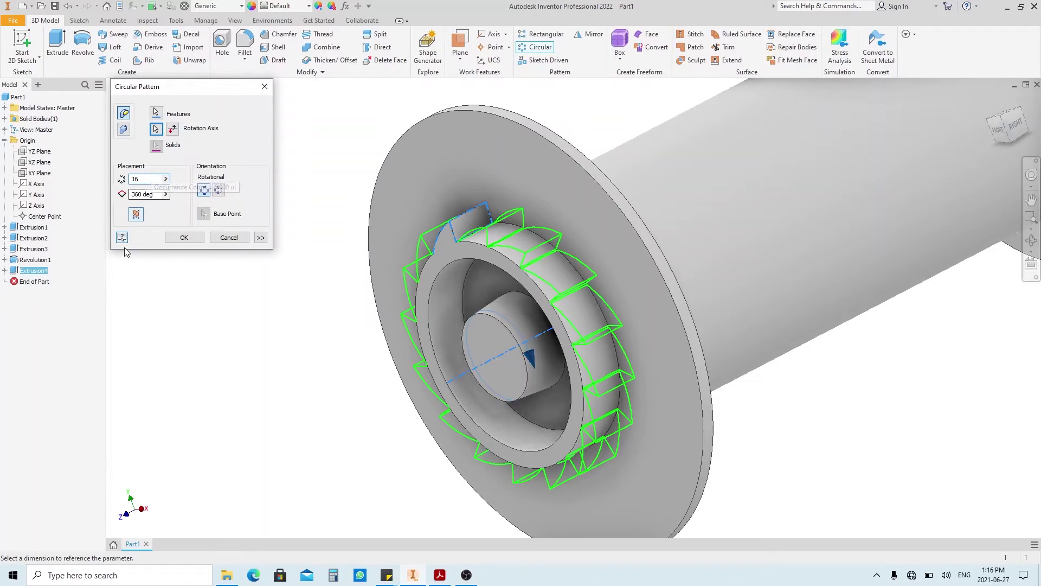
left_click(184, 238)
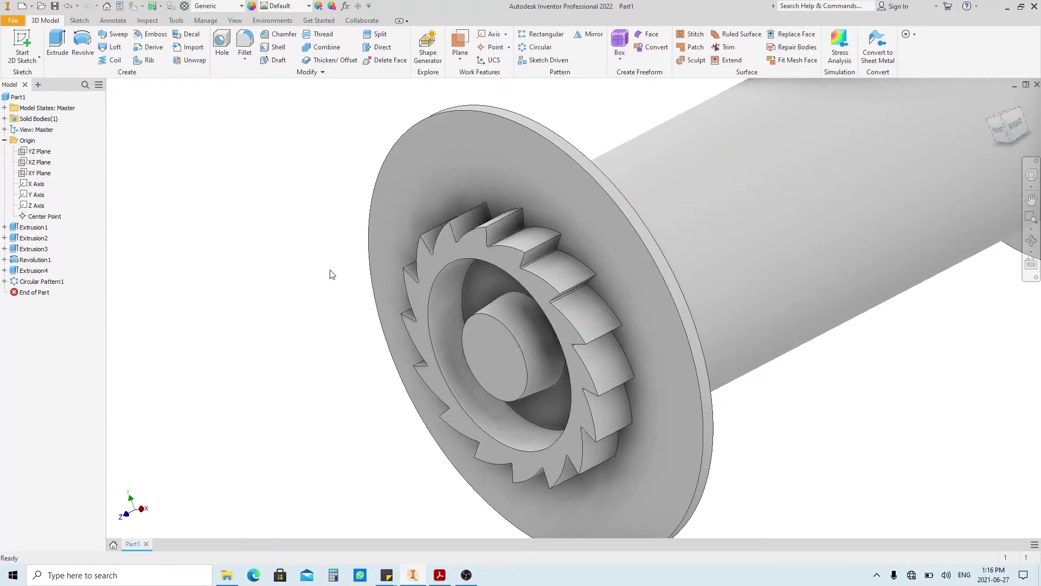
Check the C-C section in the PDF drawing and sketch a circle about 24 mm in diameter, centered on the central boss's front face
scroll(308, 294, "up", 3)
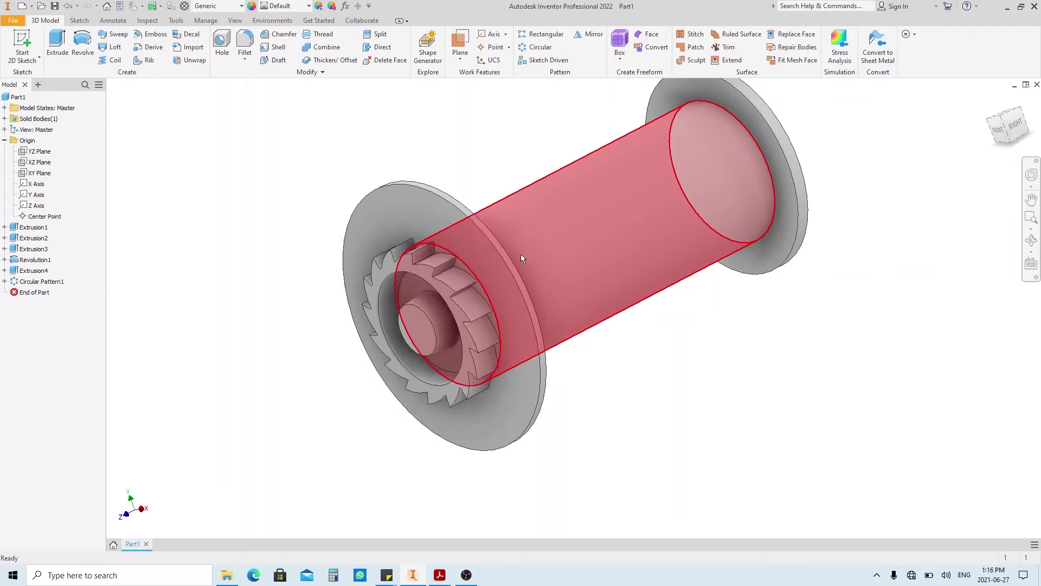
left_click(441, 575)
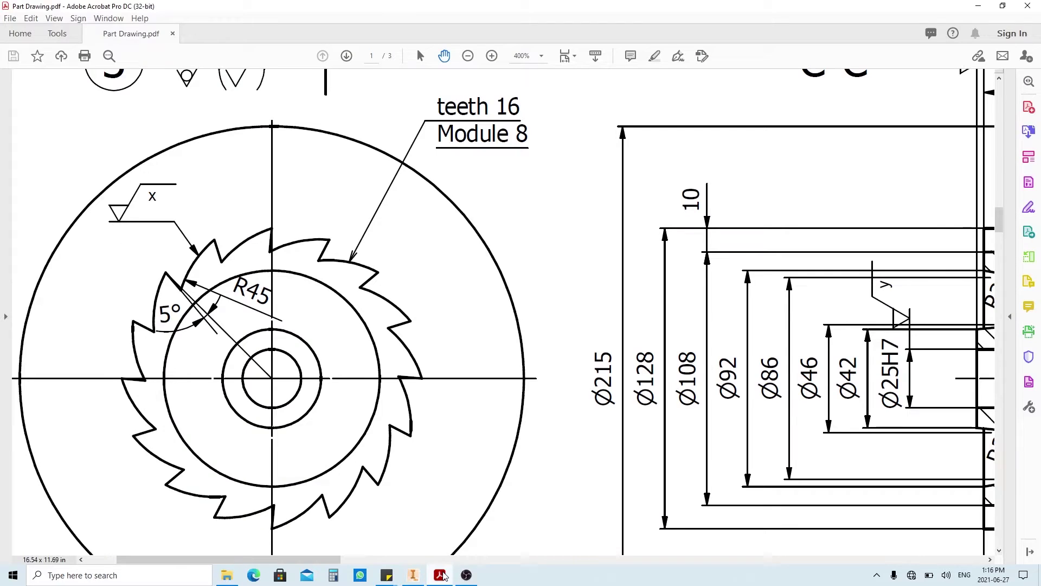
scroll(487, 398, "down", 2, "ctrl")
scroll(678, 439, "up", 1, "ctrl")
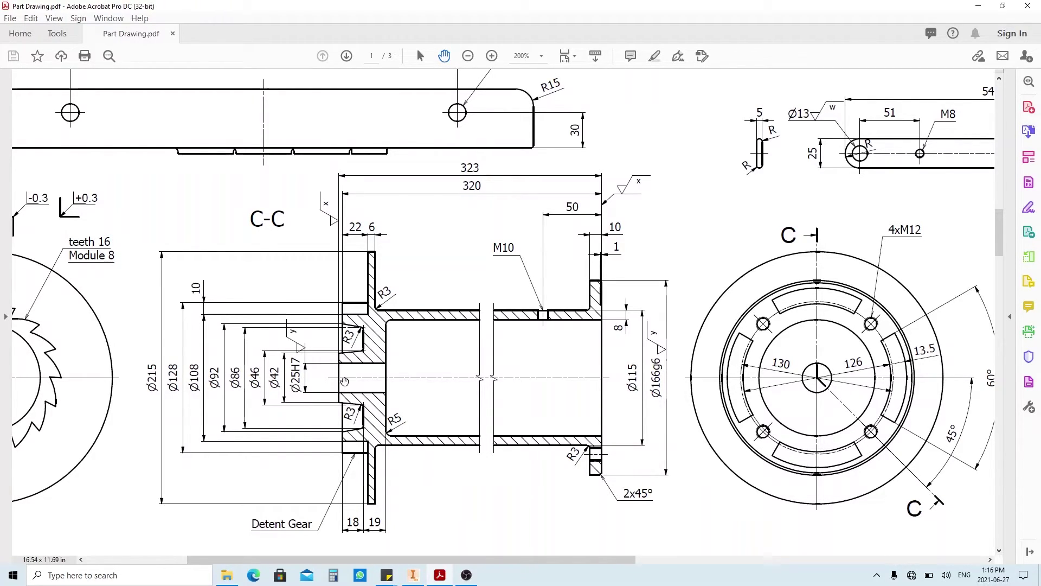
left_click(413, 575)
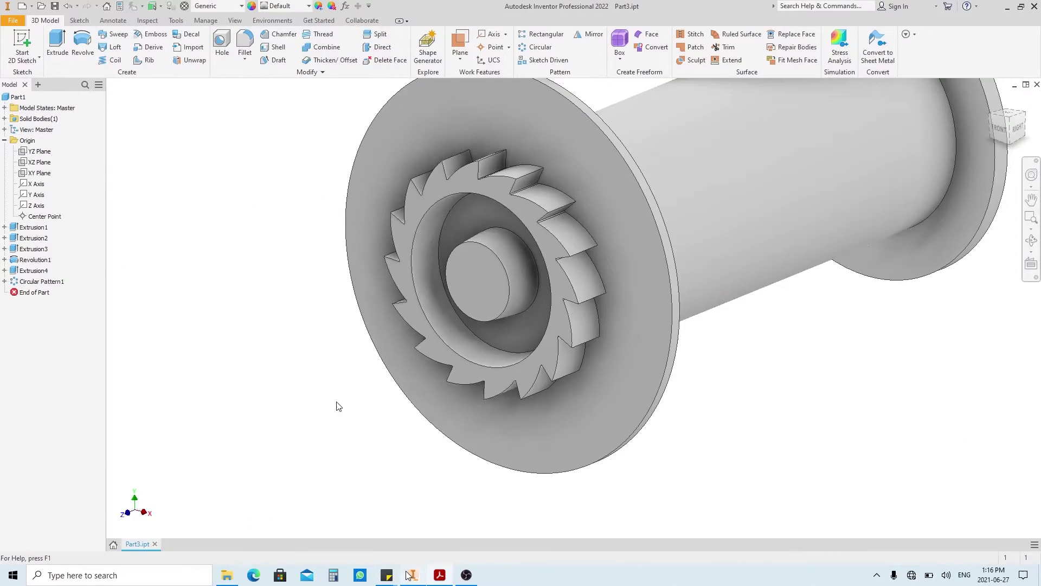
key("s")
left_click(477, 277)
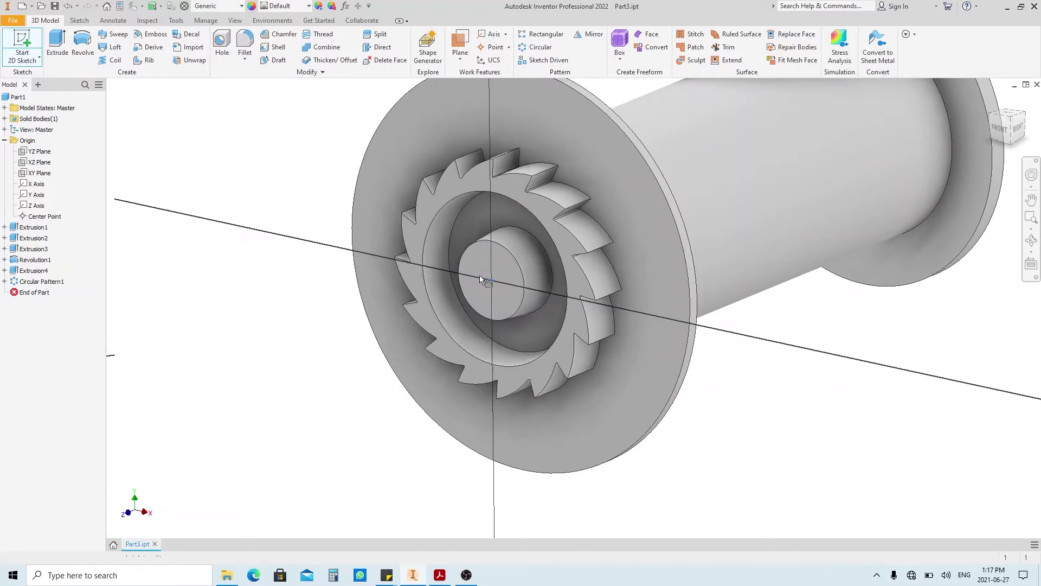
key("c")
left_click(573, 308)
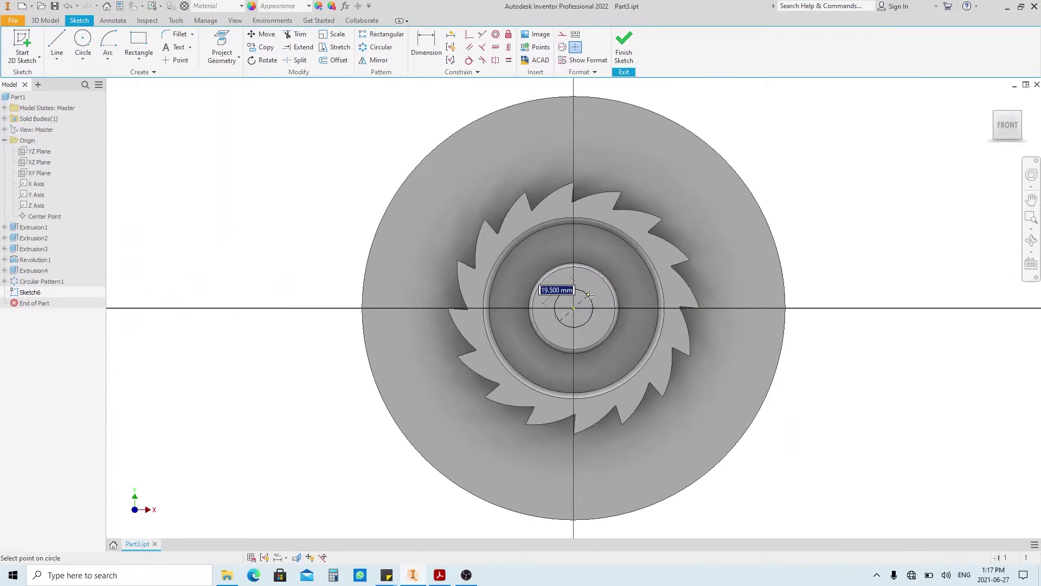
left_click(597, 308)
Set the boss circle's diameter to 25 mm and finish the sketch
key("d")
left_click(771, 174)
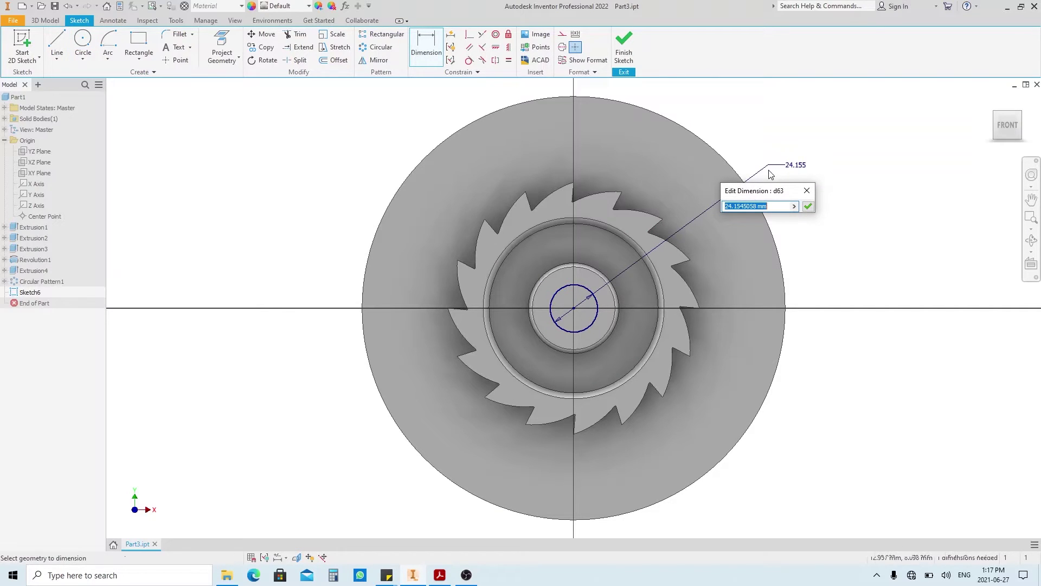
type("25")
key("Return")
key("ctrl+Return")
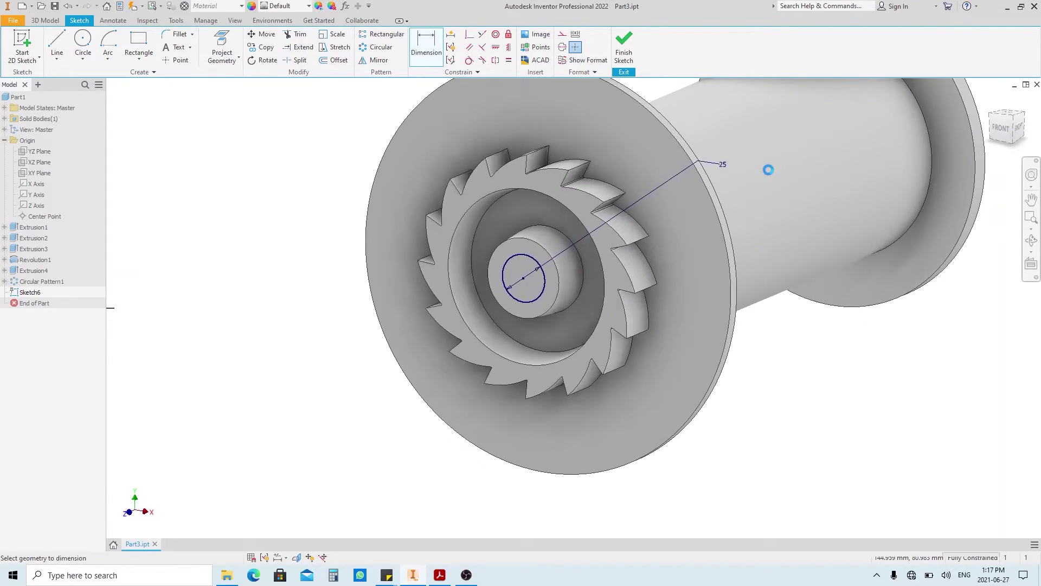
Extrude the 25 mm circle as a cut into the boss with a depth of 3+18+19 mm
key("e")
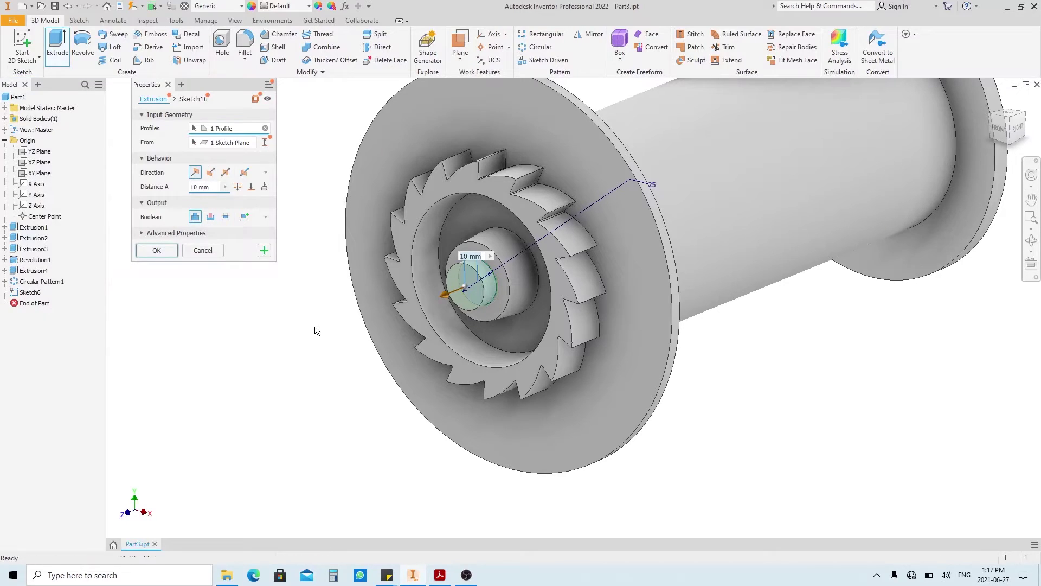
left_click(210, 216)
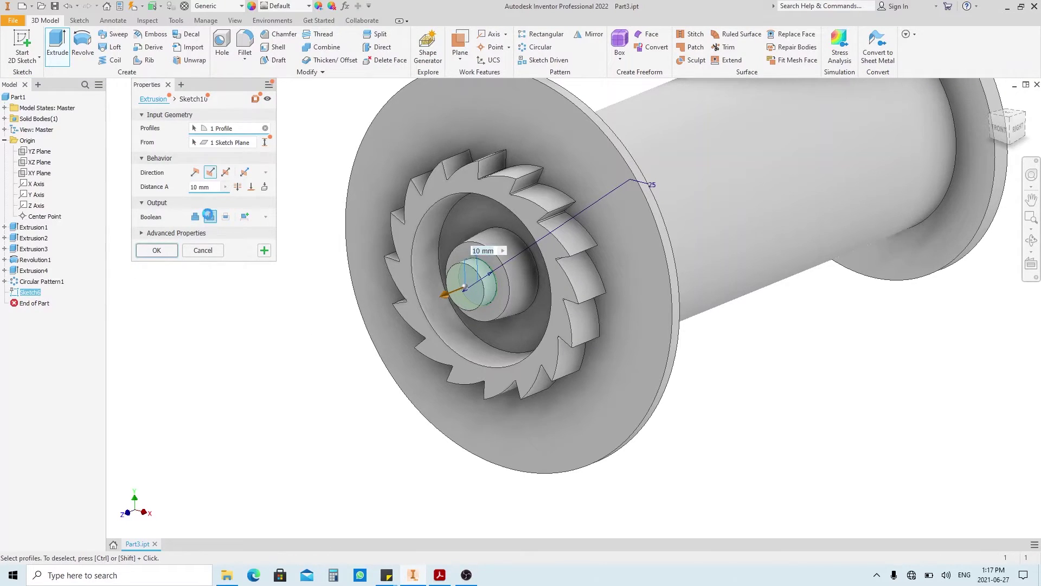
type("3")
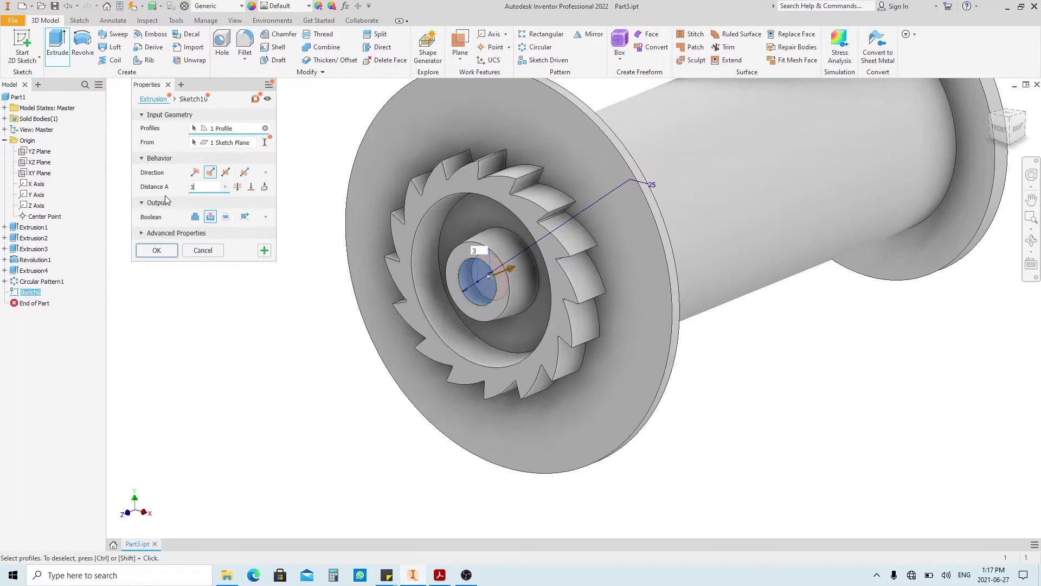
type("+18+19")
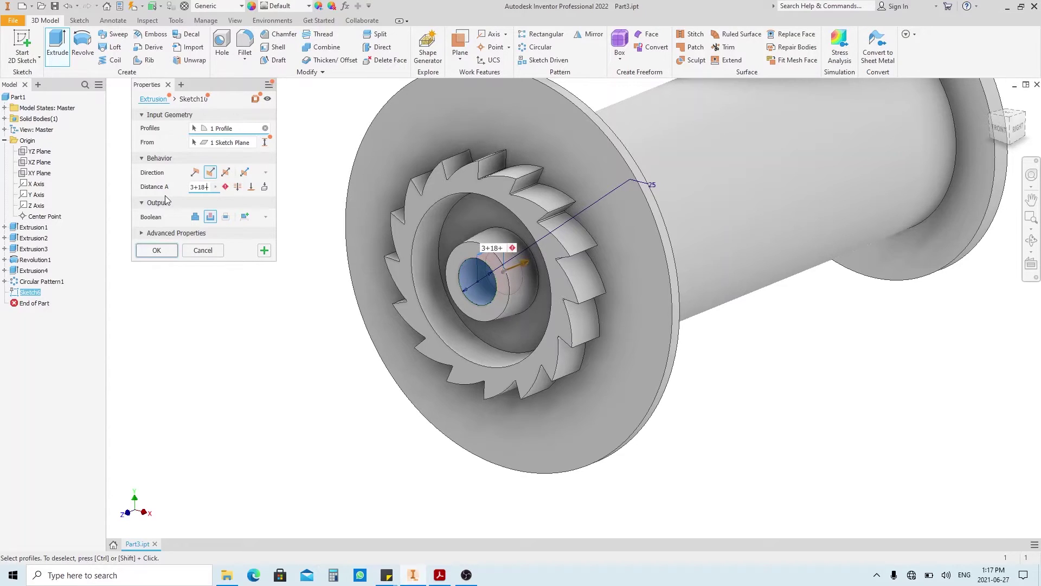
left_click(159, 251)
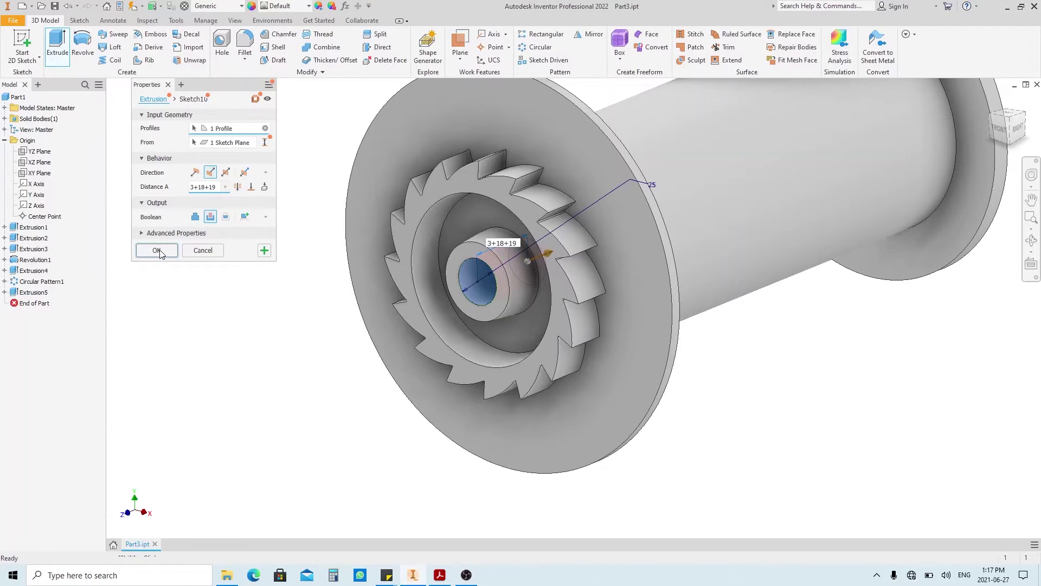
Sketch a circle about 101 mm in diameter, centered on the outer face of the flange at the drum's opposite end
scroll(265, 378, "down", 2)
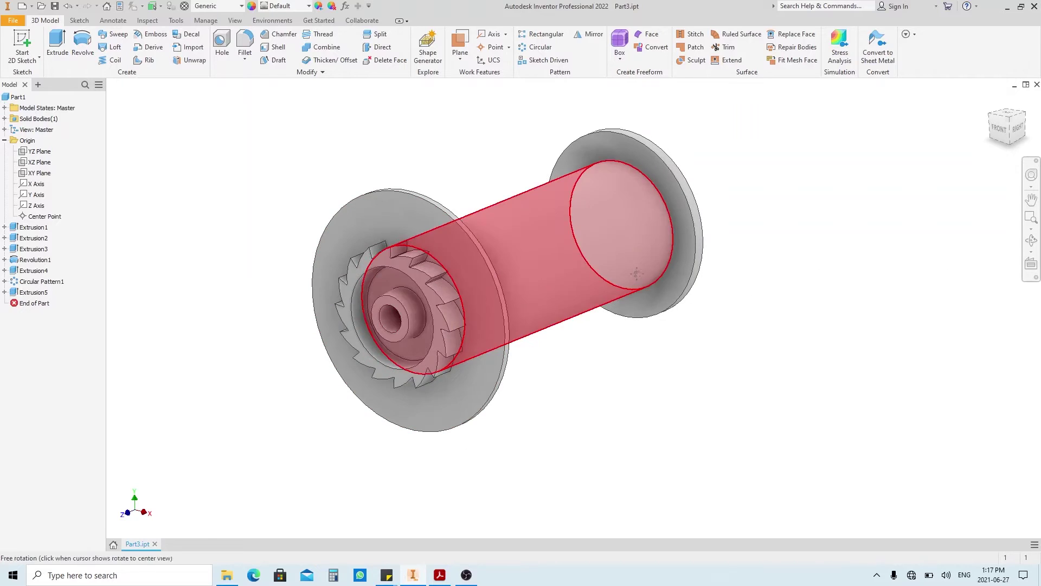
middle_click_drag(266, 378, 726, 294)
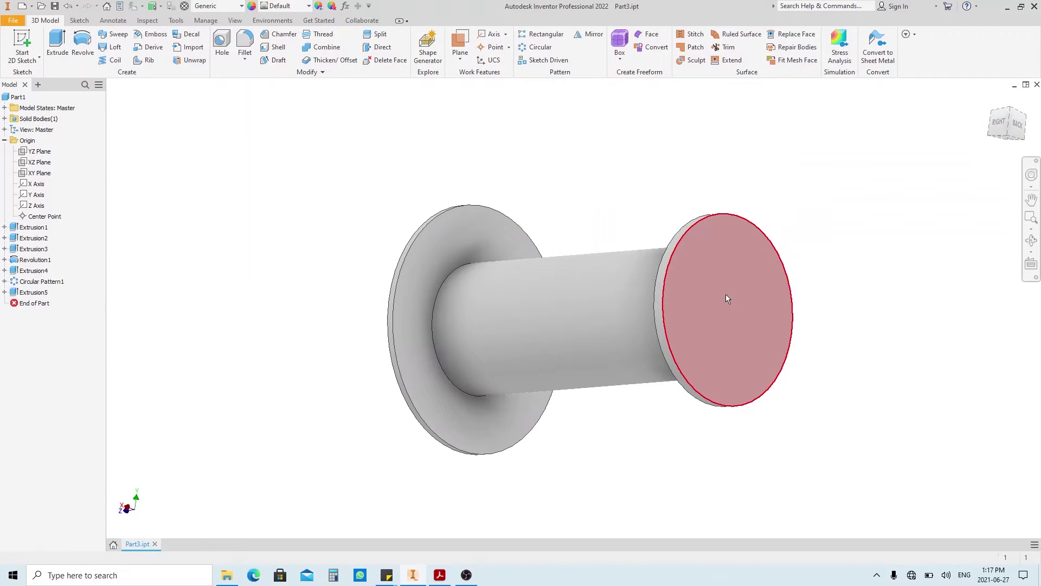
key("s")
left_click(725, 293)
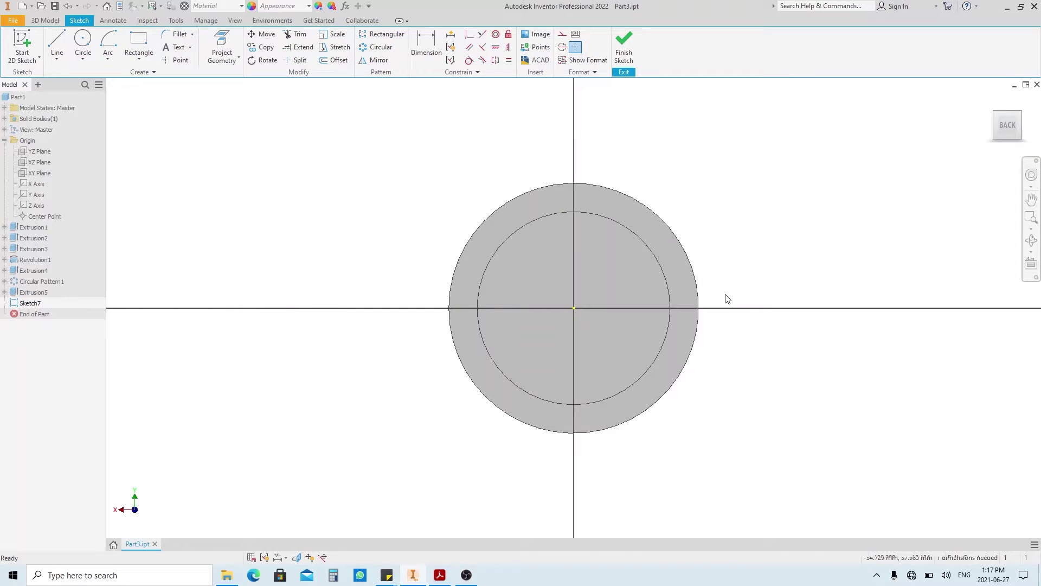
key("c")
left_click(573, 308)
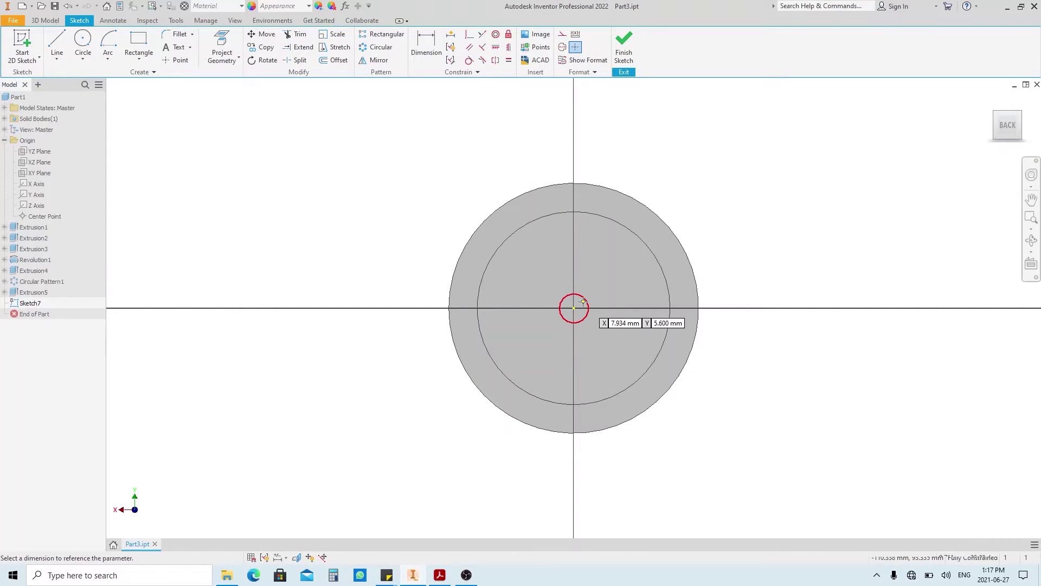
key("Escape")
left_click(622, 276)
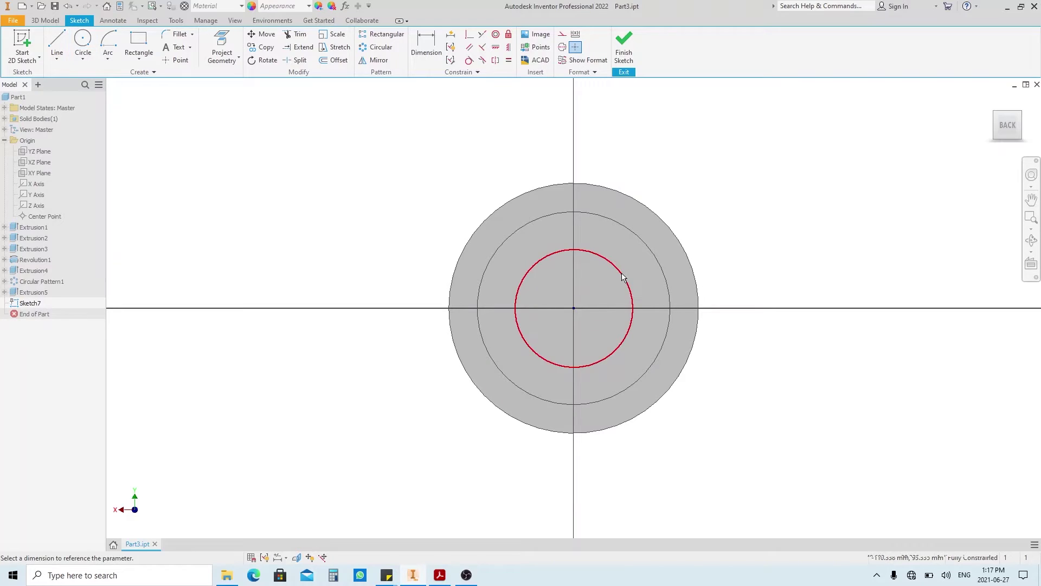
Set the flange circle's diameter to 115-16 mm and finish the sketch
key("d")
left_click(622, 276)
left_click(700, 207)
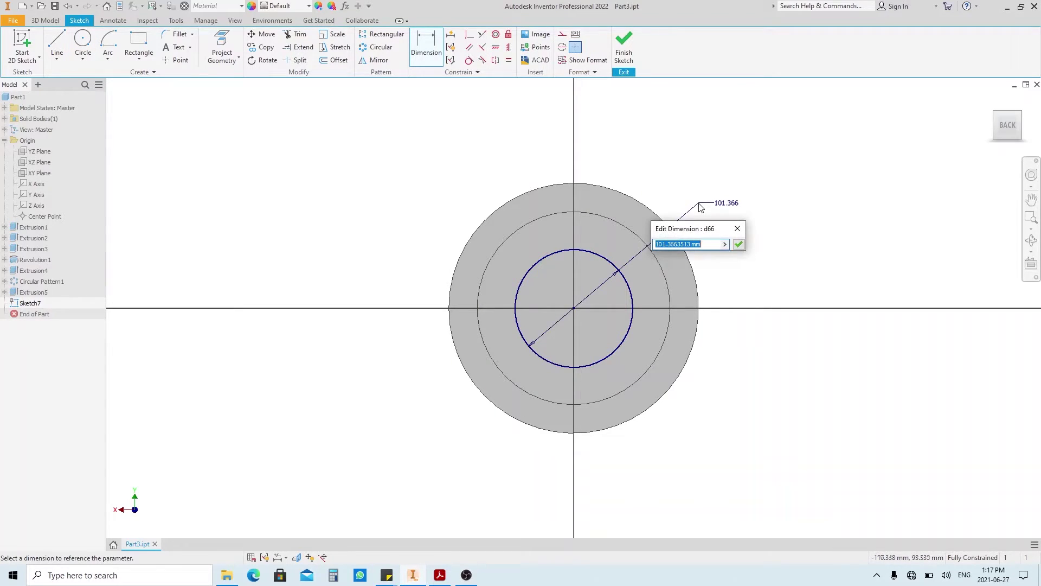
type("115-")
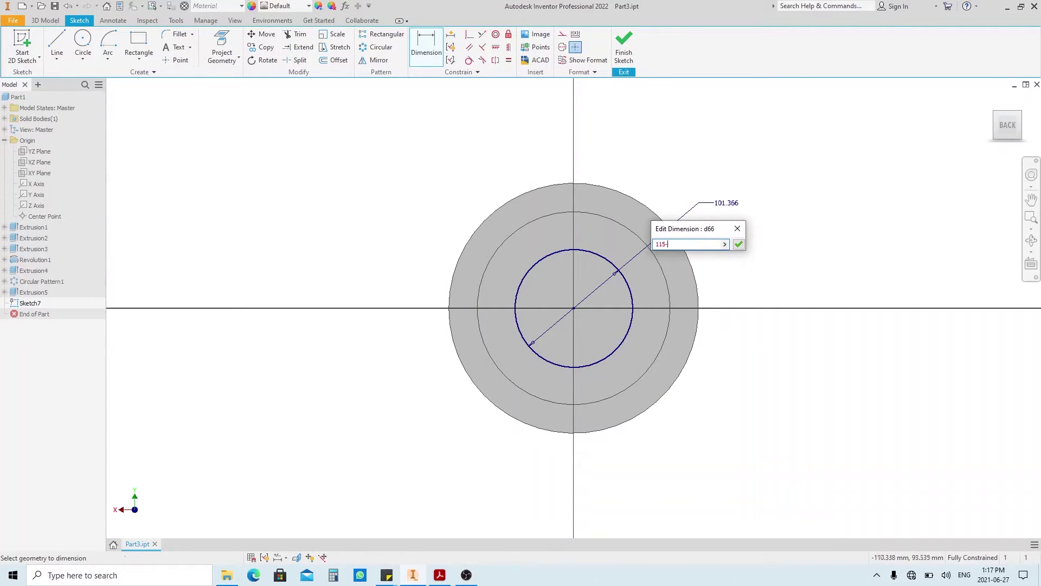
type("16")
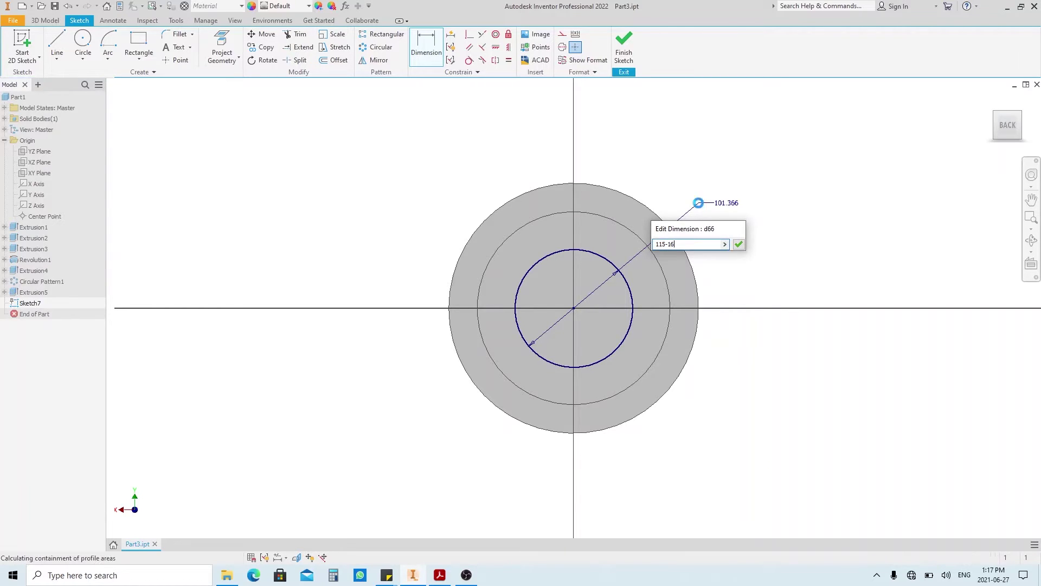
key("Return")
key("ctrl+Return")
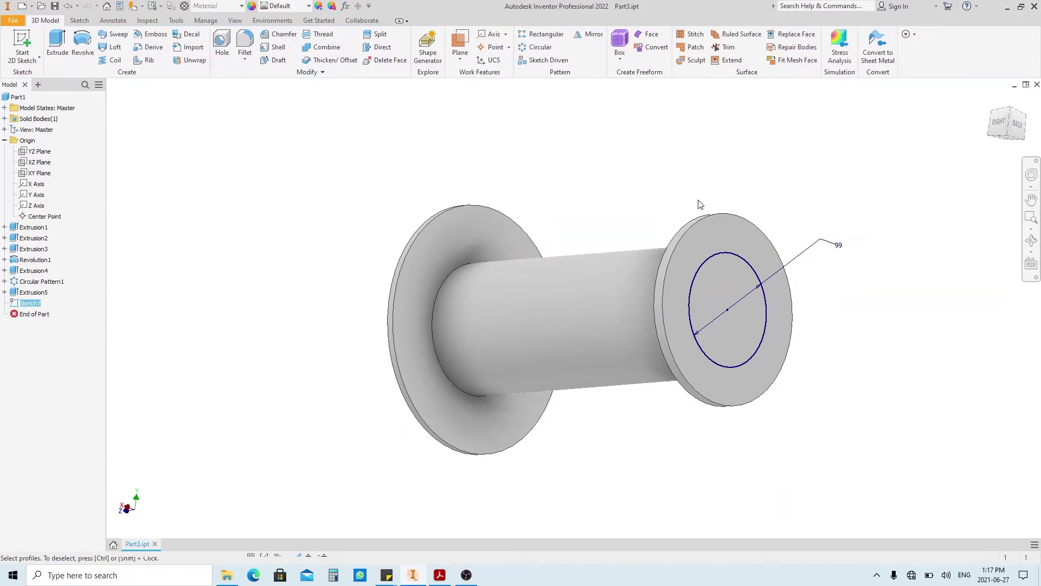
Extrude the 99 mm flange circle as a cut into the drum, ending at the inner end face of the hub bore
key("e")
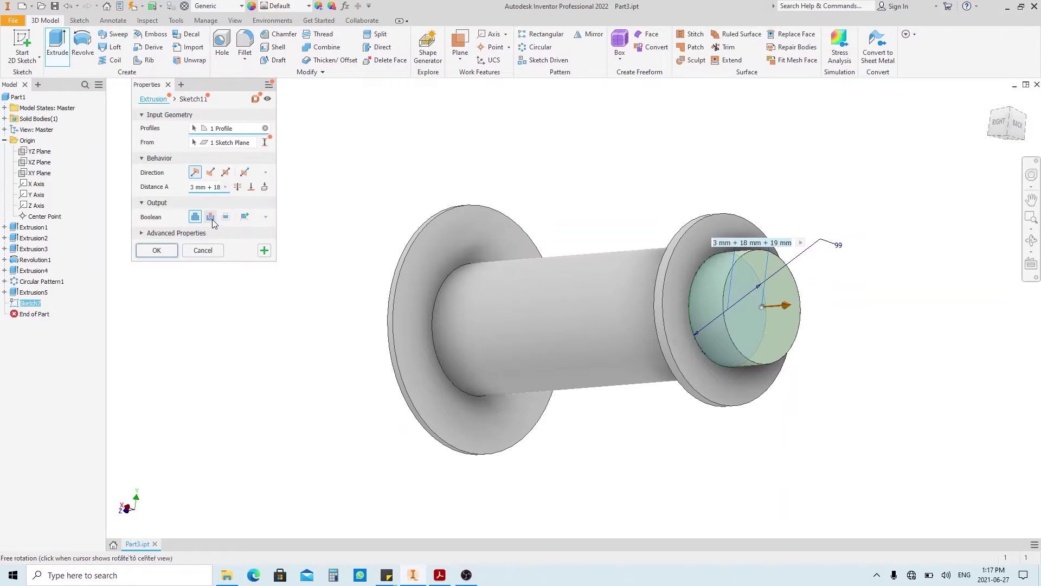
left_click(209, 217)
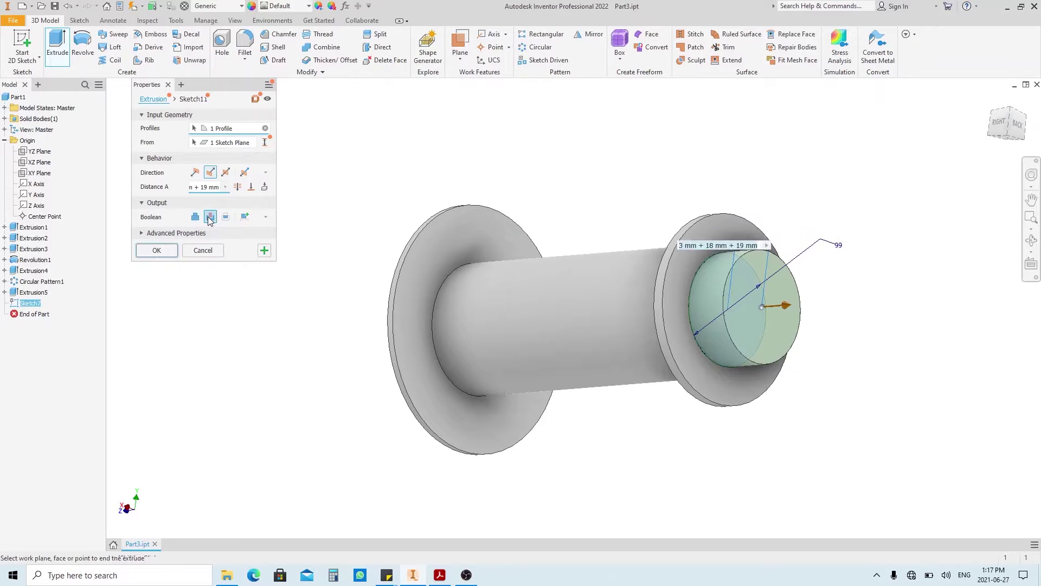
left_click(251, 186)
middle_click_drag(419, 180, 704, 167, "shift")
scroll(616, 356, "up", 5)
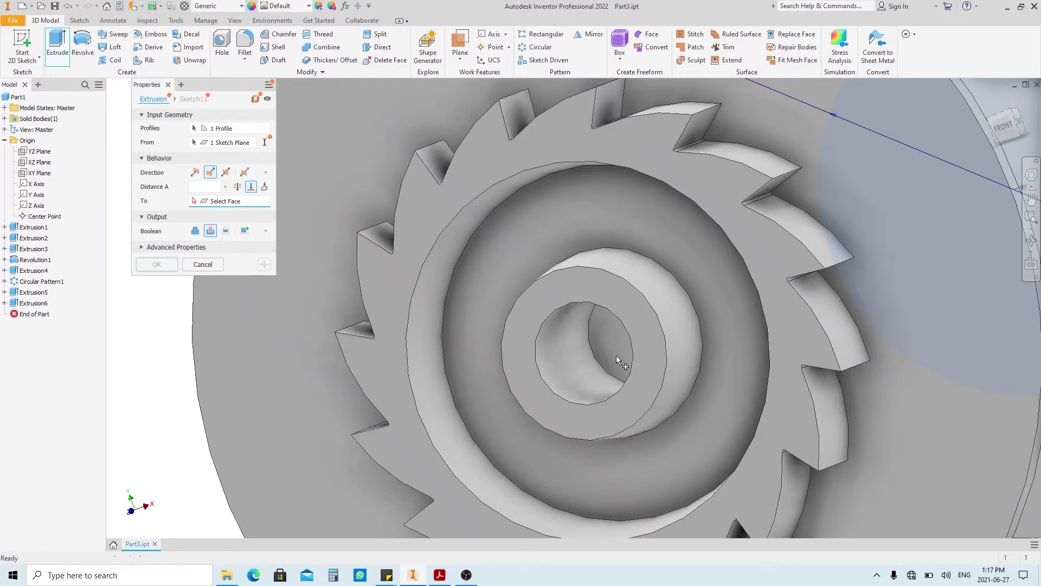
left_click(608, 348)
left_click(157, 264)
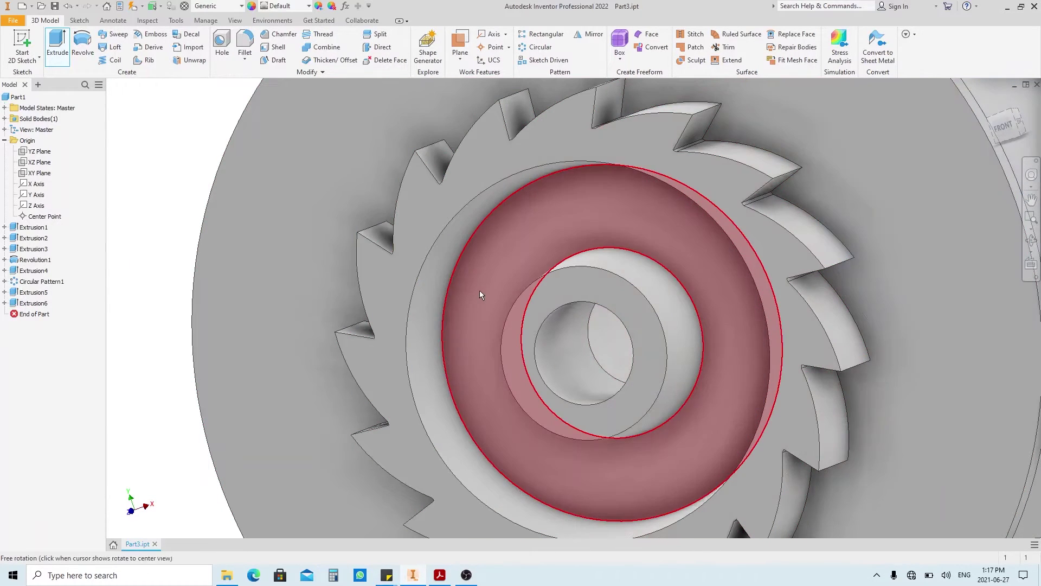
Consult the flange end view in the PDF part drawing and start a sketch on the flange's outer face at the drum's open end
scroll(479, 291, "down", 5)
scroll(739, 262, "down", 1)
mouse_move(740, 262)
middle_mouse_down("shift")
mouse_move(597, 349)
mouse_move(633, 293)
mouse_move(589, 244)
mouse_move(535, 235)
middle_mouse_up("shift")
key("alt+Tab")
mouse_move(801, 300)
left_mouse_down()
mouse_move(575, 249)
mouse_move(467, 242)
mouse_move(523, 232)
left_mouse_up()
left_click(416, 578)
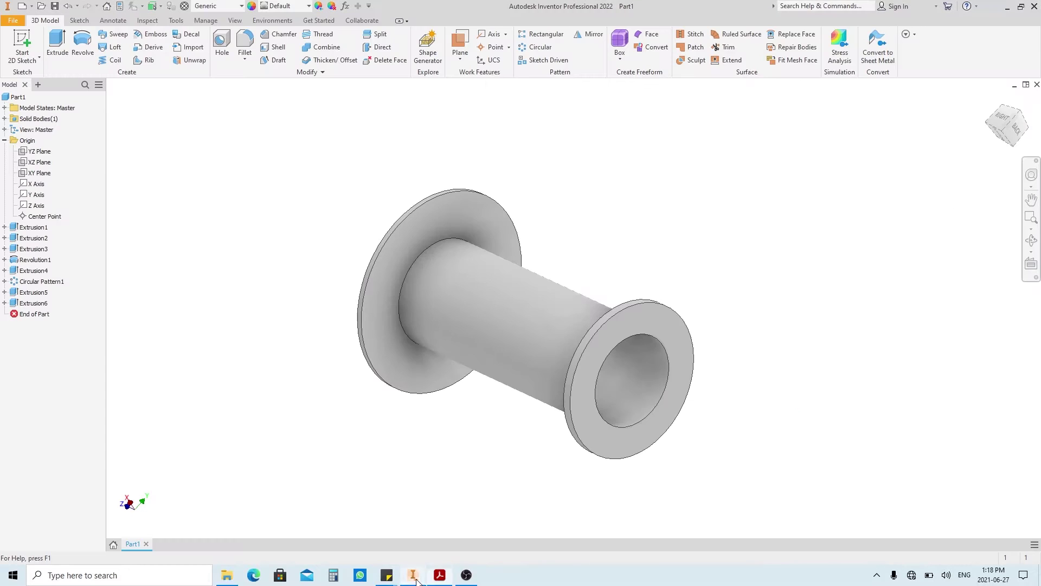
left_click(676, 340)
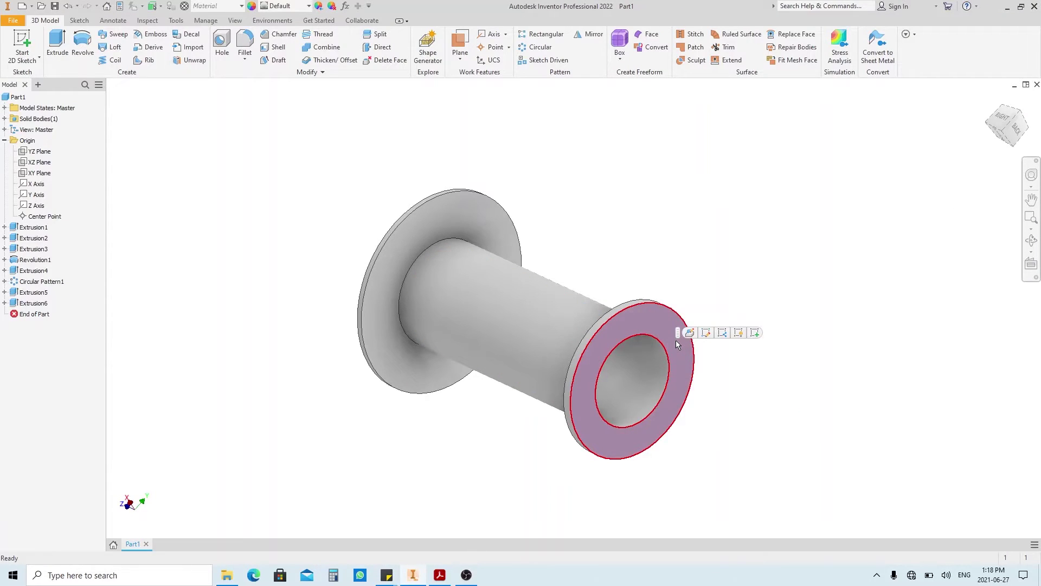
left_click(689, 332)
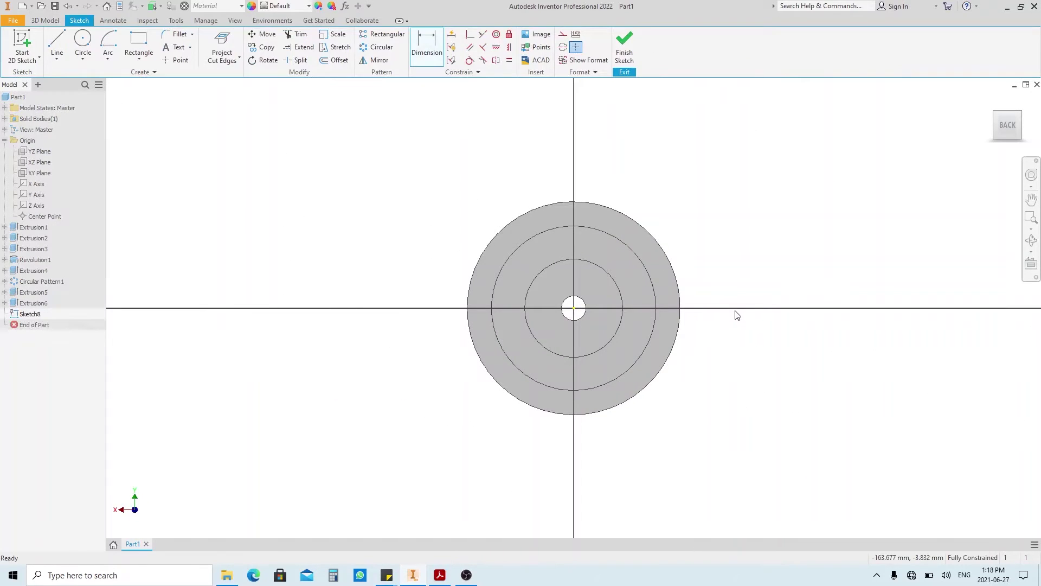
Project the cut edges into the sketch and convert the two projected circles to construction geometry
left_click(230, 47)
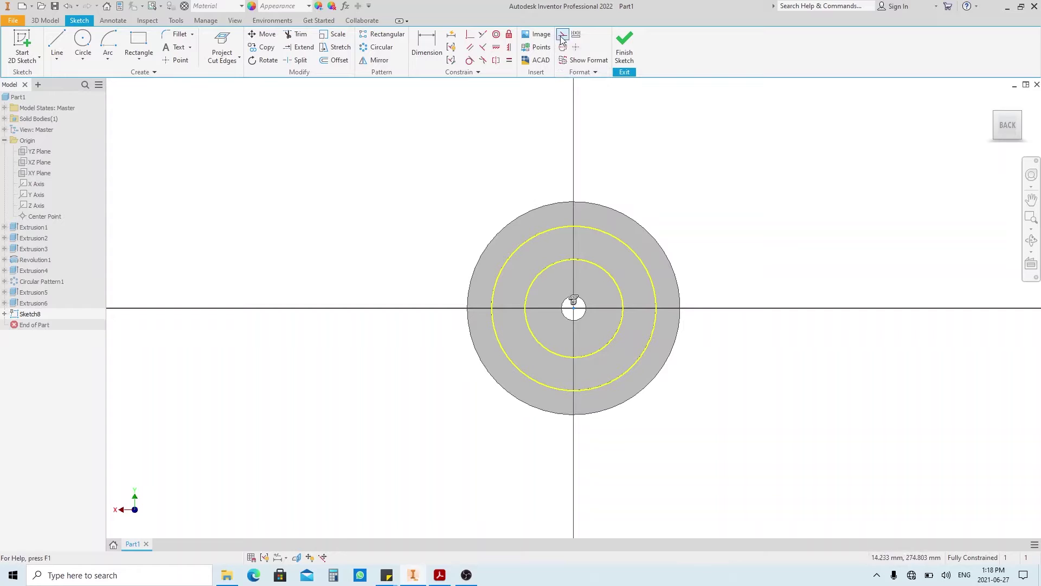
left_click_drag(573, 255, 498, 193)
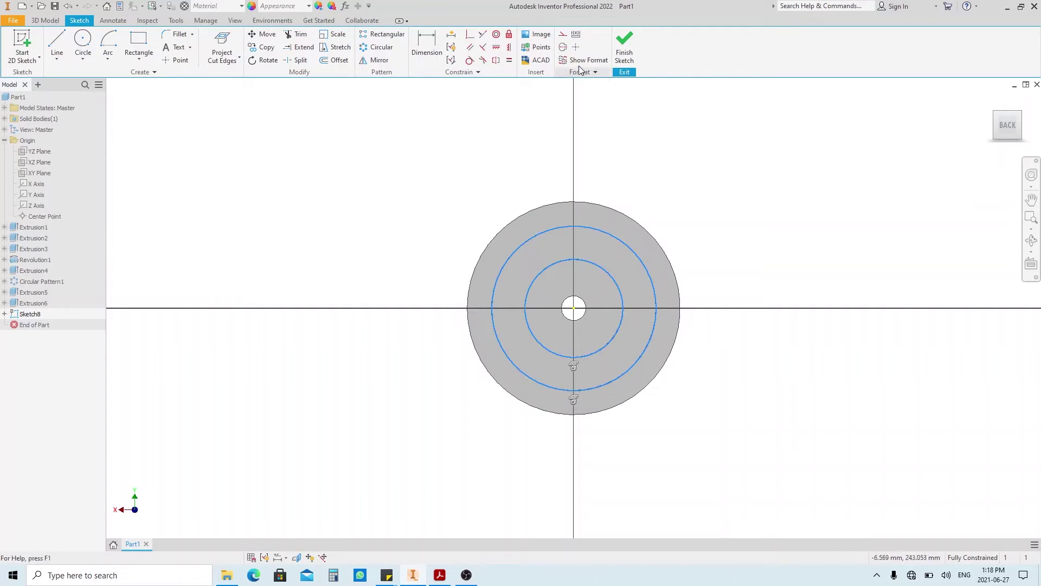
left_click(562, 33)
key("Escape")
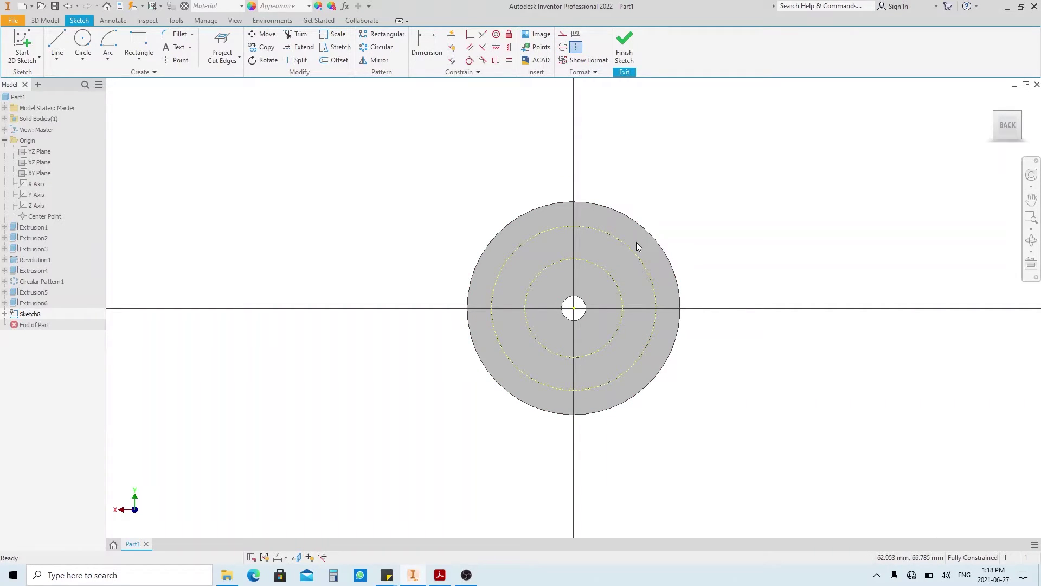
Offset the inner construction circle outward to about 117 mm in diameter, and offset that new circle outward again
left_click(599, 270)
left_click(608, 264)
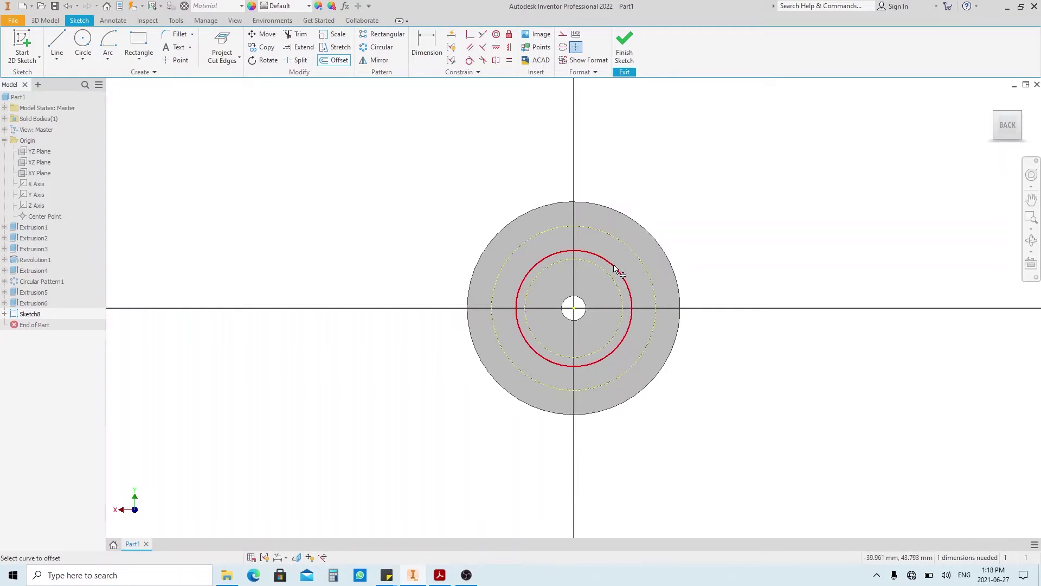
left_click(626, 262)
scroll(628, 263, "down", 3)
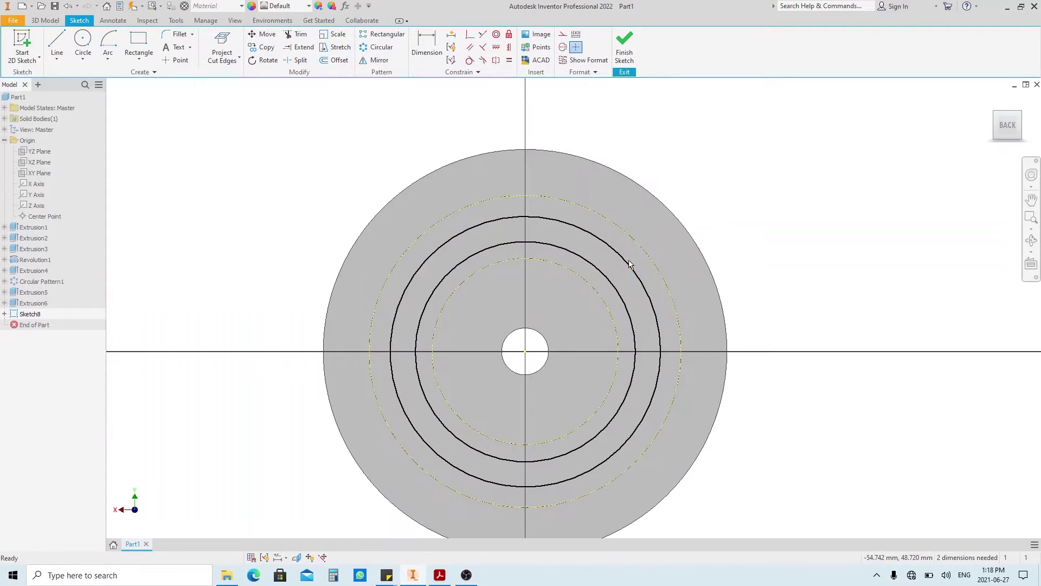
Dimension the inner offset circle with a diameter of 126 mm
key("d")
left_click(614, 280)
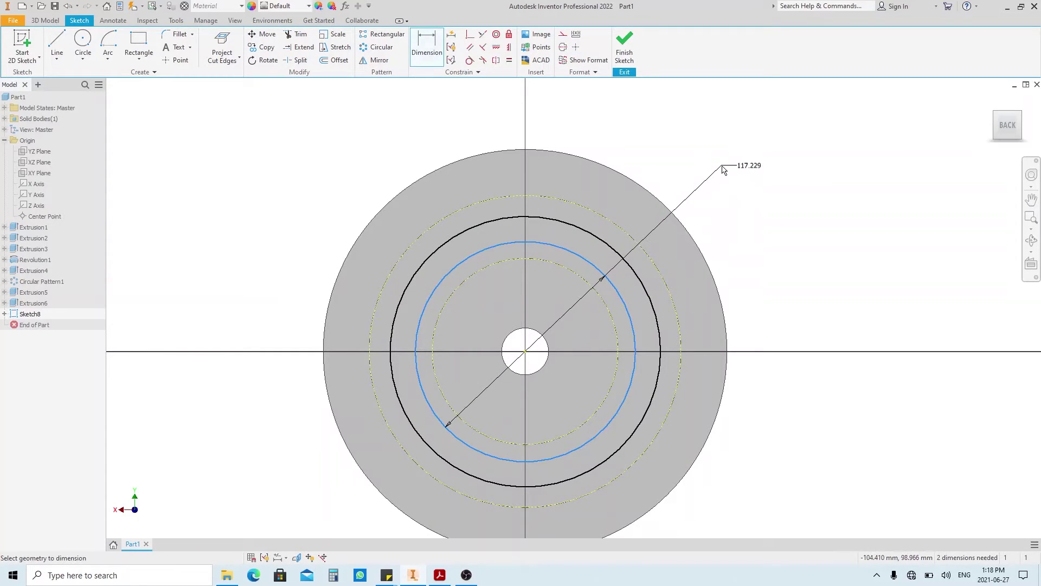
left_click(722, 170)
type("1")
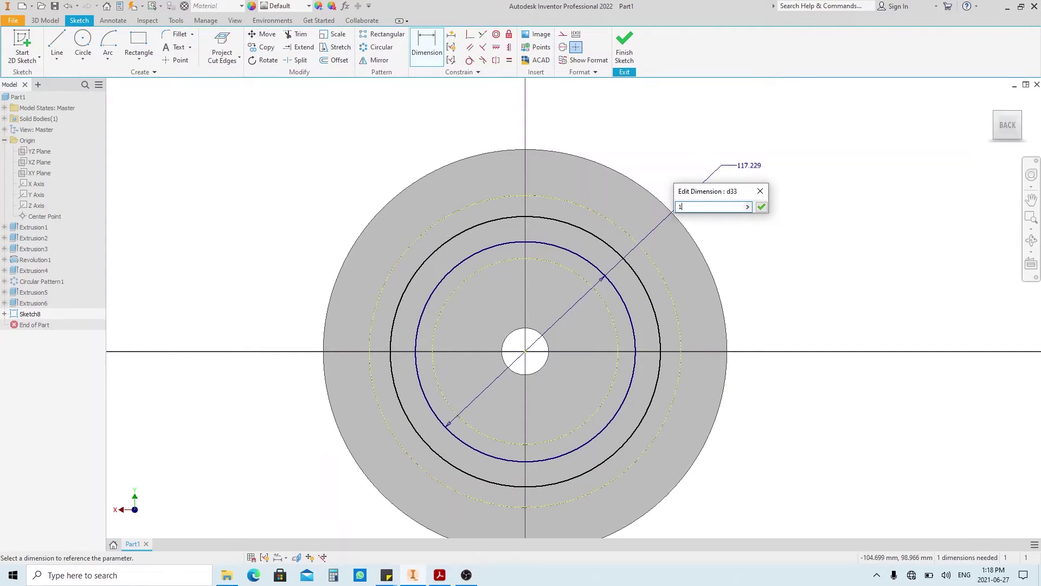
type("26")
key("Return")
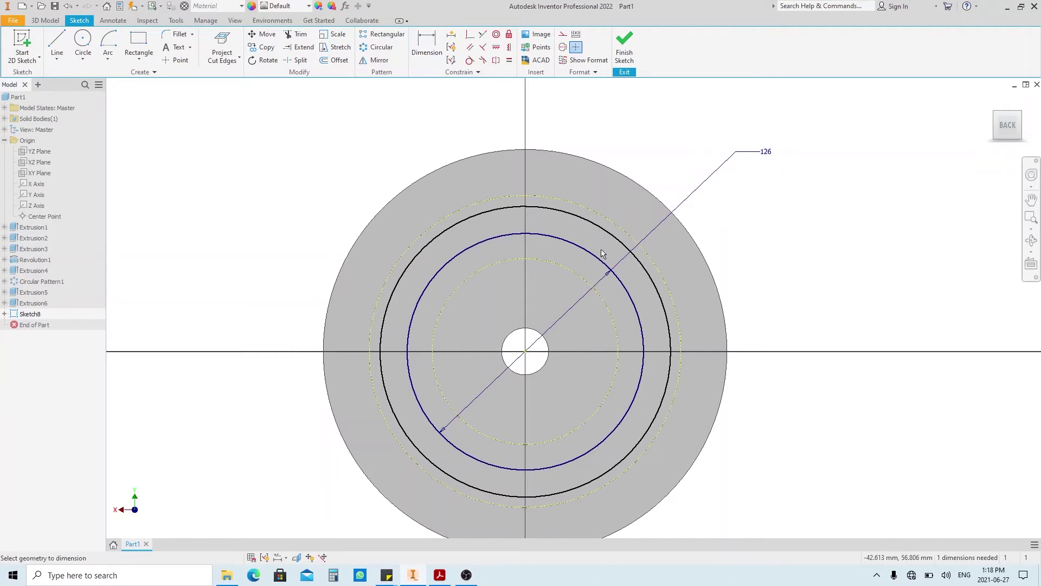
Dimension the radial gap between the two offset circles as 13.5 mm
left_click(600, 257)
left_click(606, 232)
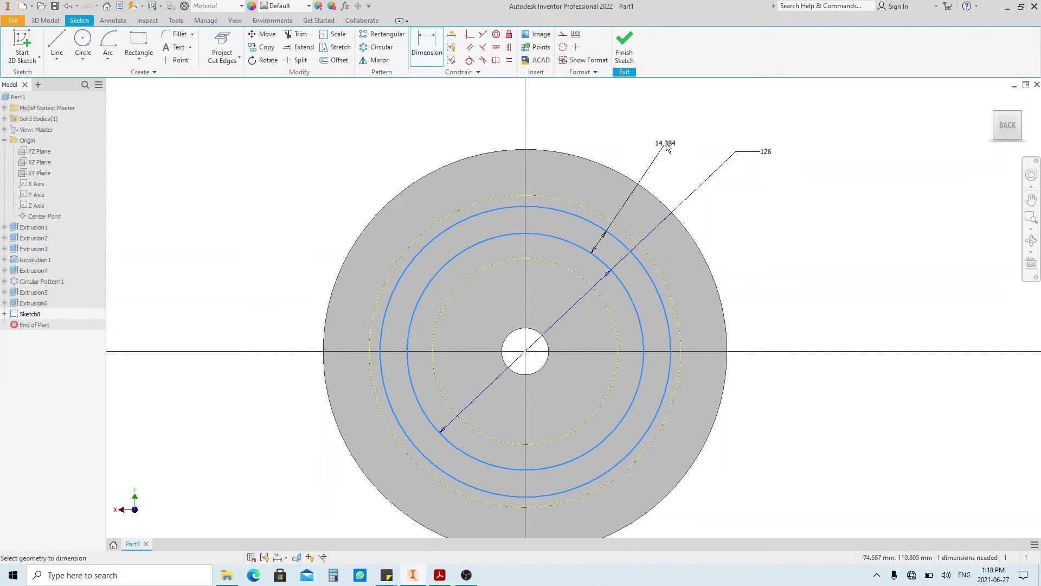
left_click(667, 146)
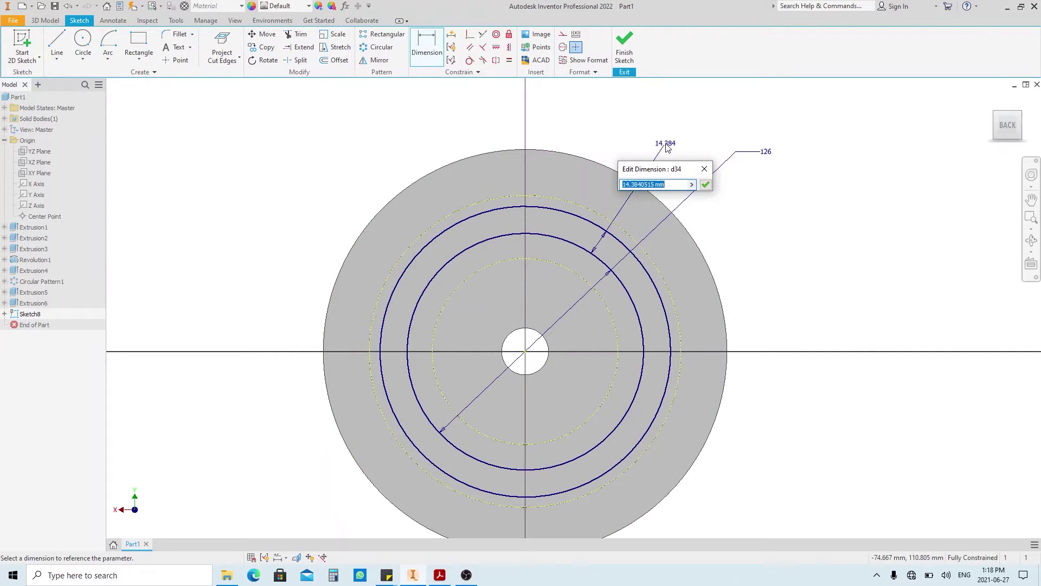
type("13.5")
key("Return")
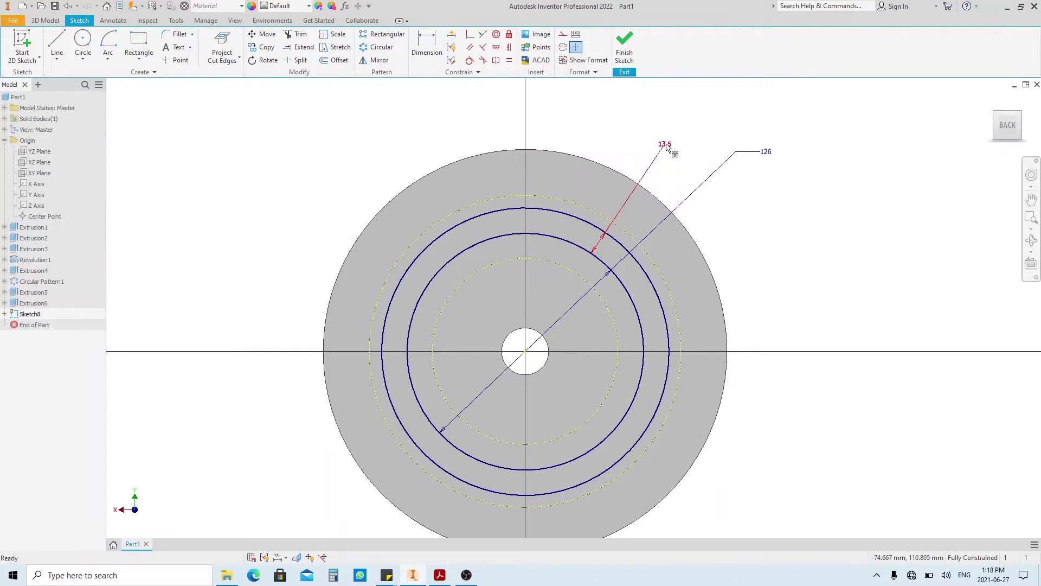
Draw two slanted lines from the circle center across both rings, plus a horizontal construction line between them
key("l")
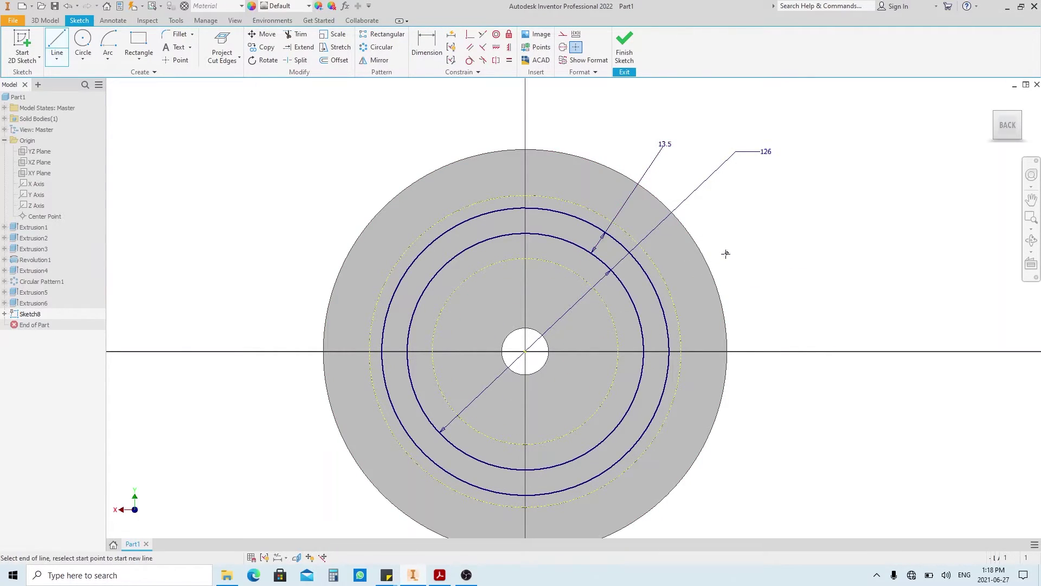
left_click(727, 253)
double_click(526, 351)
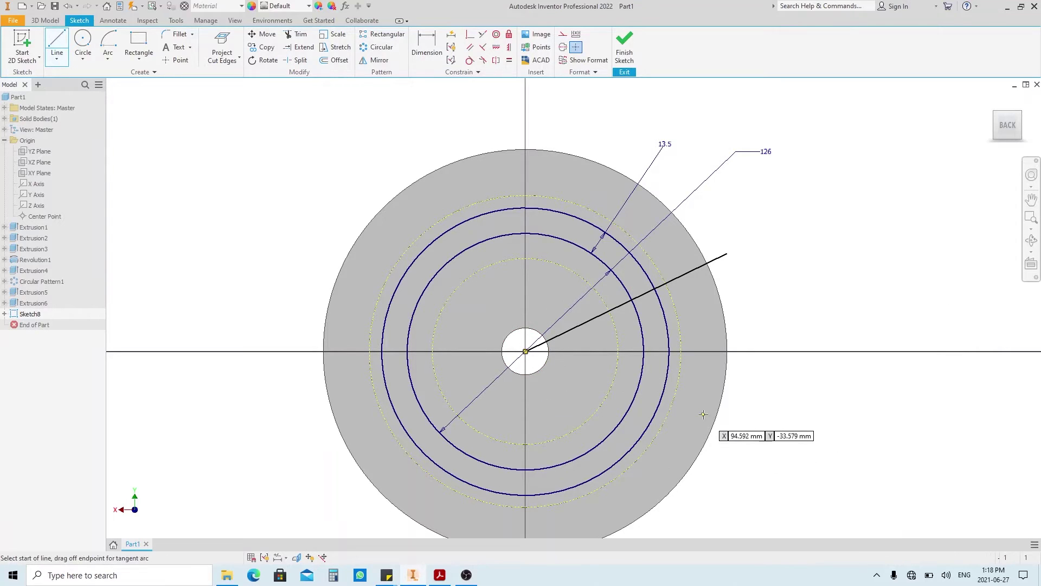
left_click(745, 444)
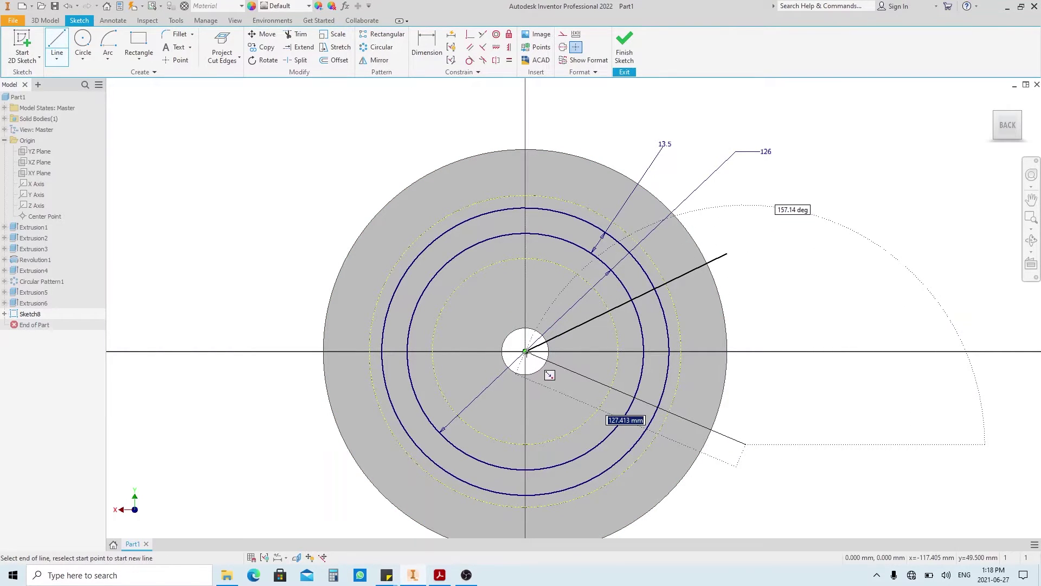
double_click(525, 351)
left_click(525, 352)
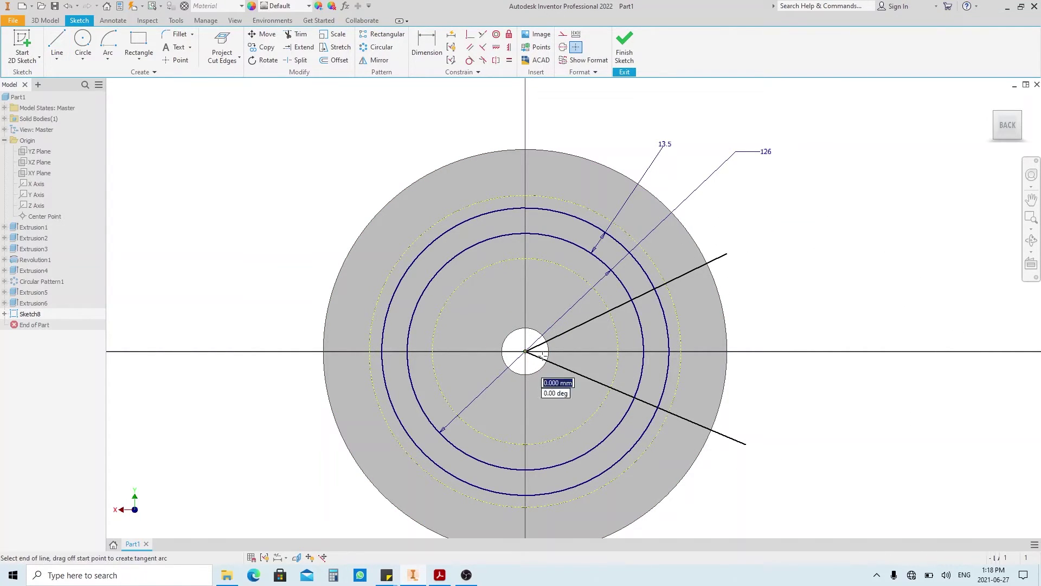
left_click(804, 352)
key("Escape")
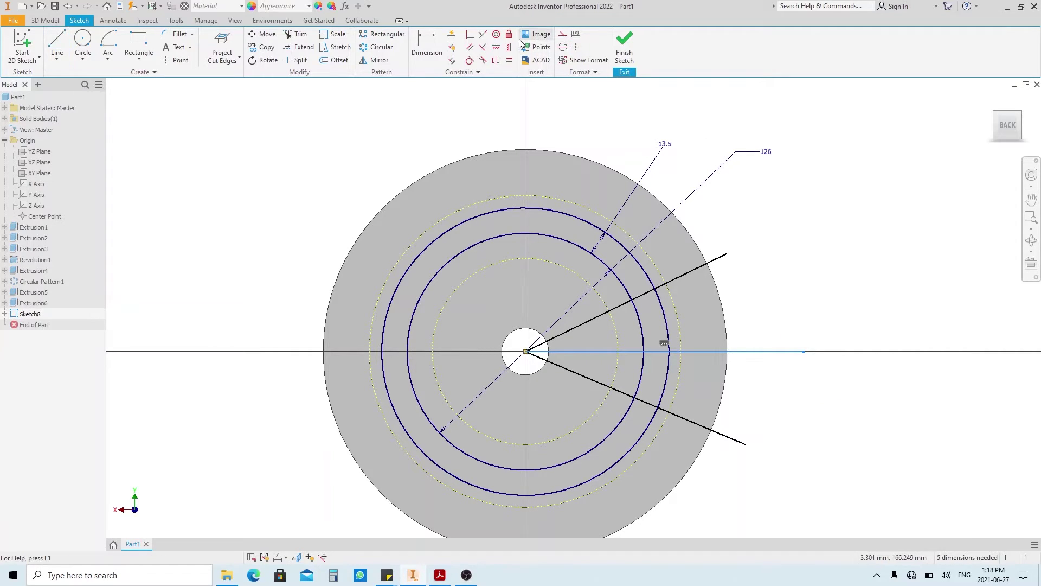
left_click(575, 47)
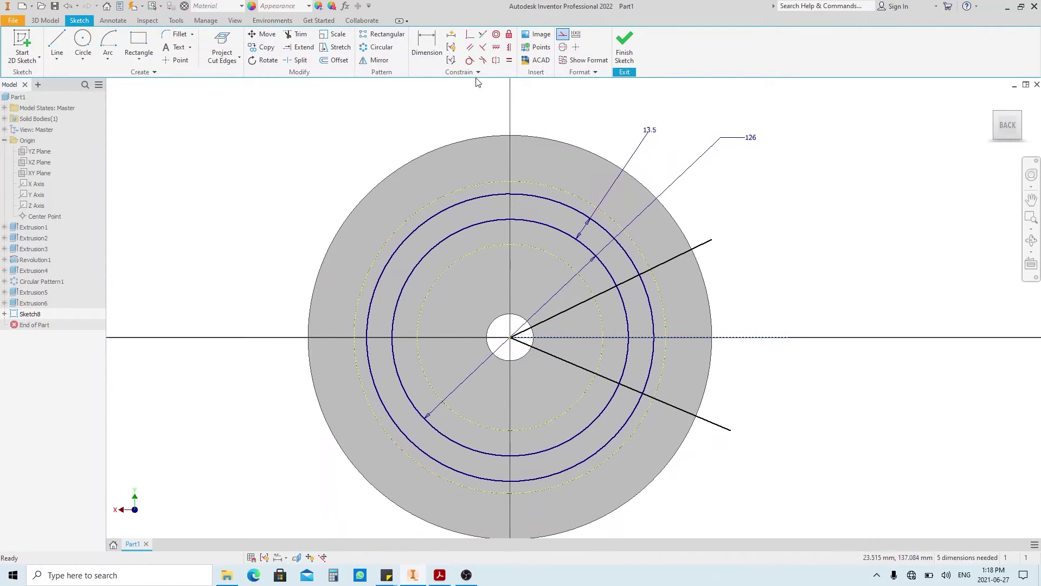
Make the two slanted lines symmetric about the horizontal construction line and narrow the angle between them
left_click(497, 61)
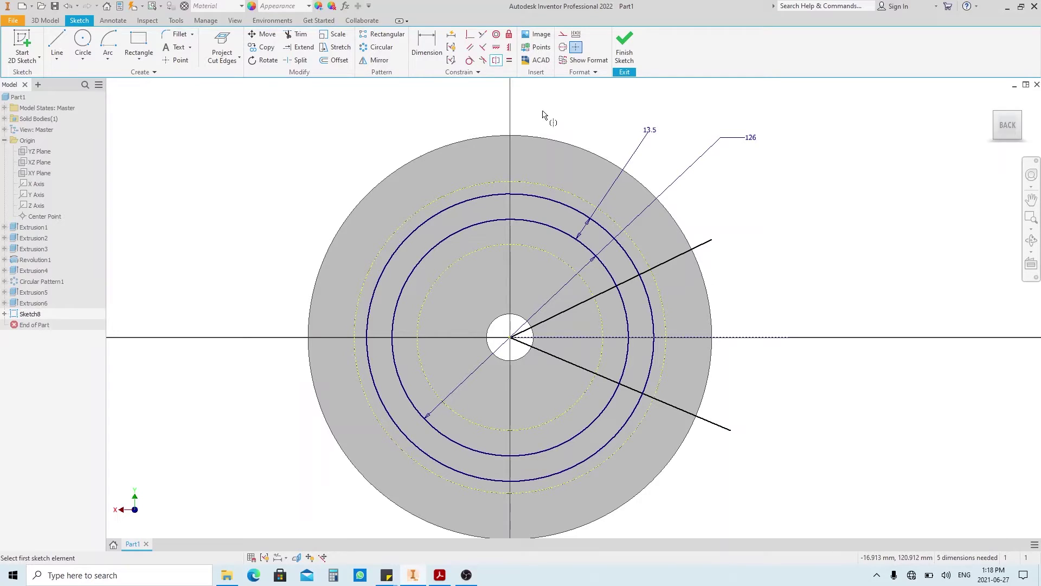
left_click(703, 244)
left_click(720, 425)
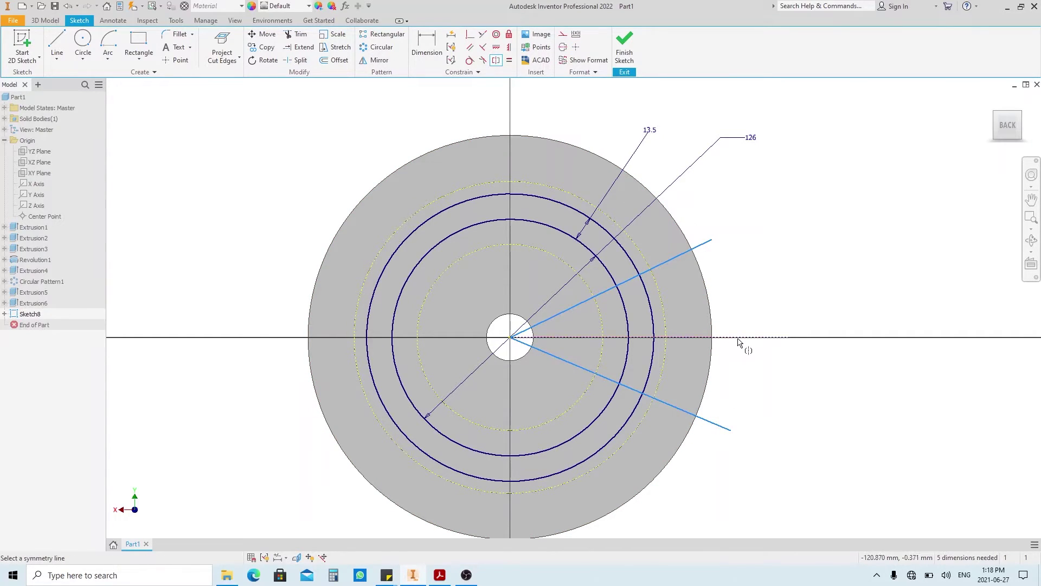
left_click(737, 342)
key("Escape")
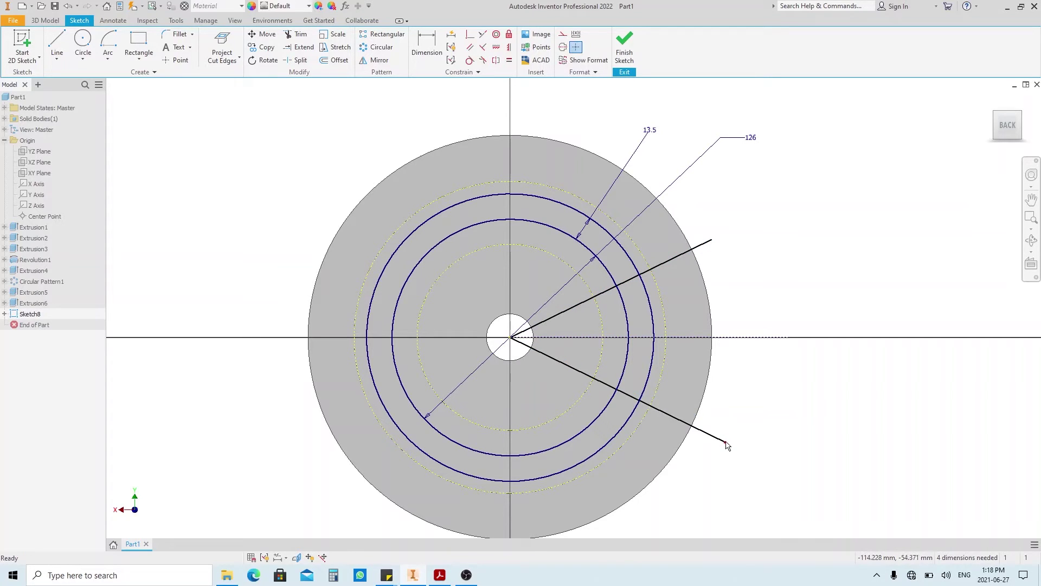
mouse_move(727, 444)
left_mouse_down()
mouse_move(760, 410)
mouse_move(734, 435)
left_mouse_up()
Dimension the angle between the two slanted lines as 60°
key("d")
left_click(727, 432)
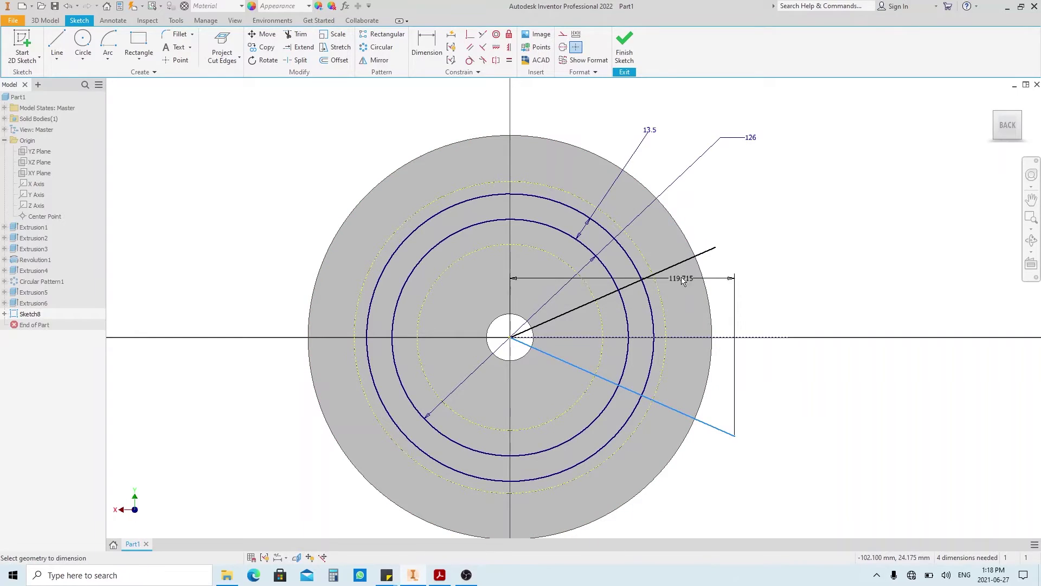
left_click(677, 265)
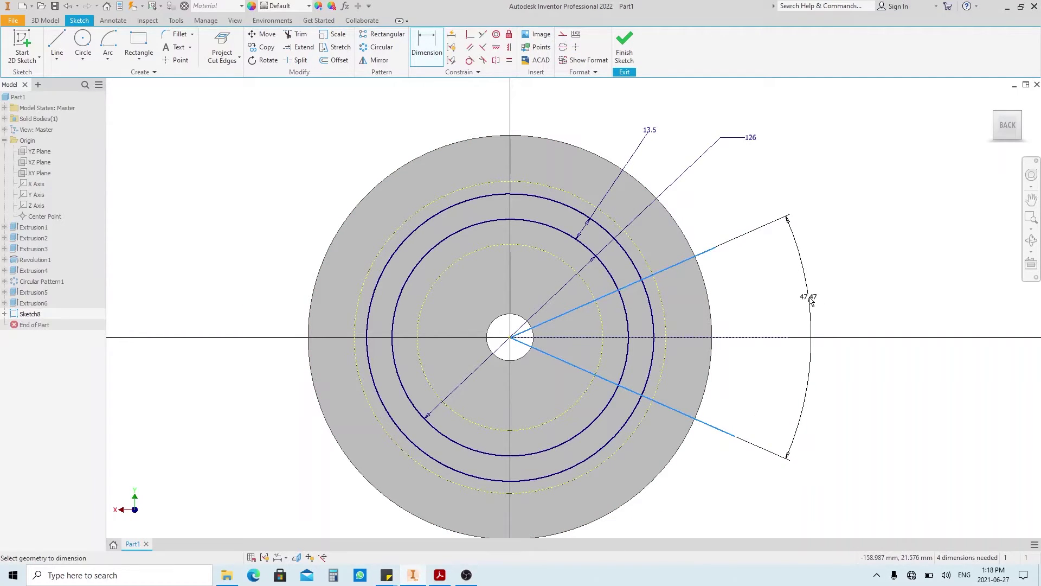
left_click(796, 286)
type("60")
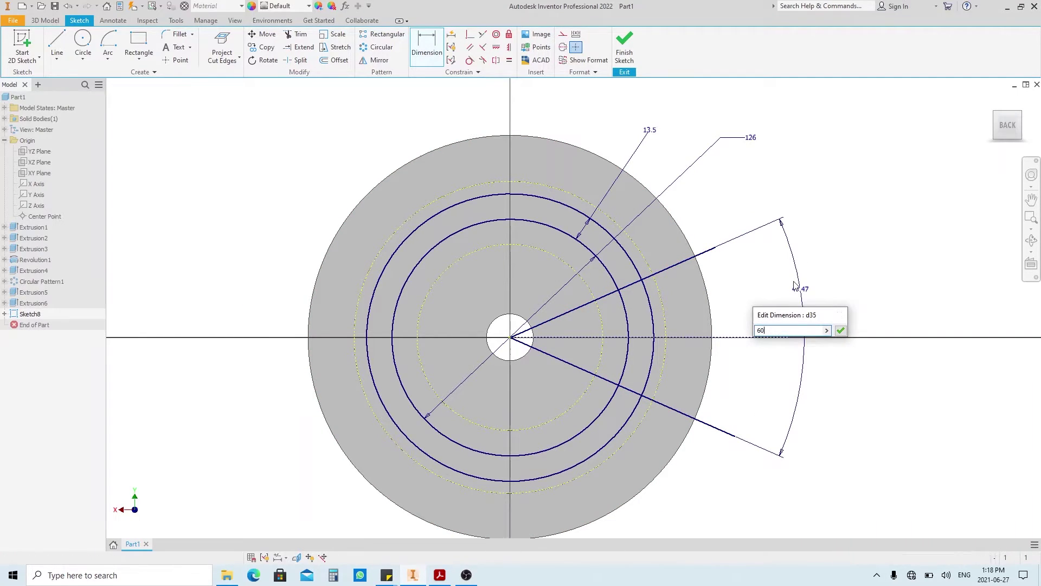
key("Return")
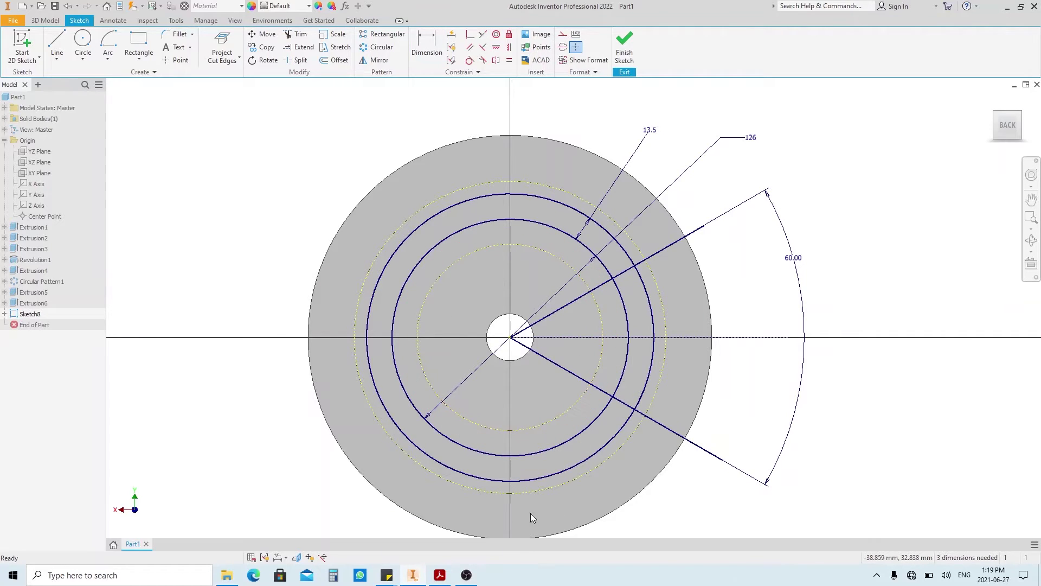
Check the hole layout in the PDF part drawing and sketch a line about 68 mm long from the center, about 47° below horizontal
left_click(440, 574)
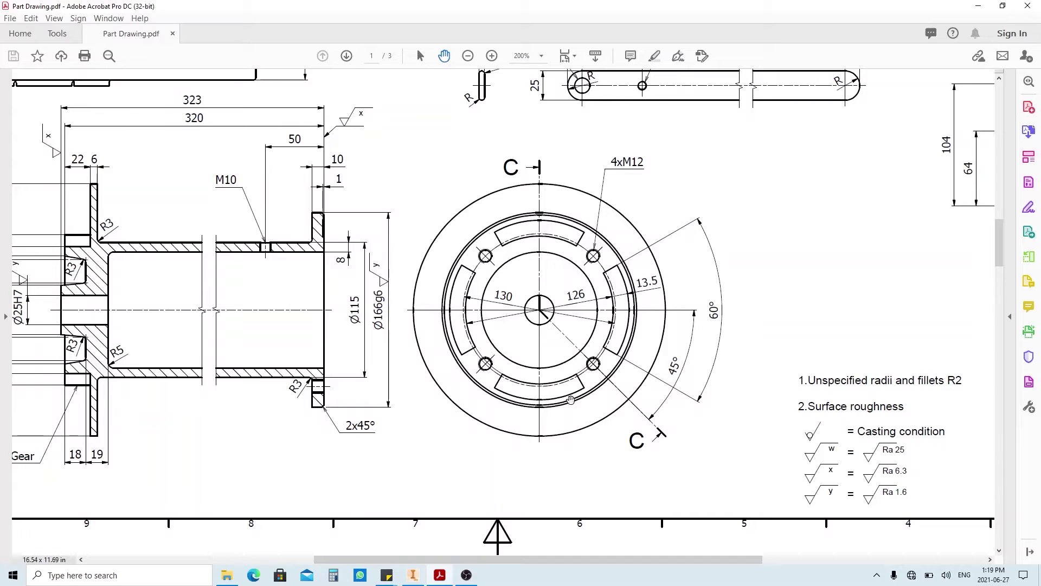
left_click(415, 576)
key("l")
left_click(510, 337)
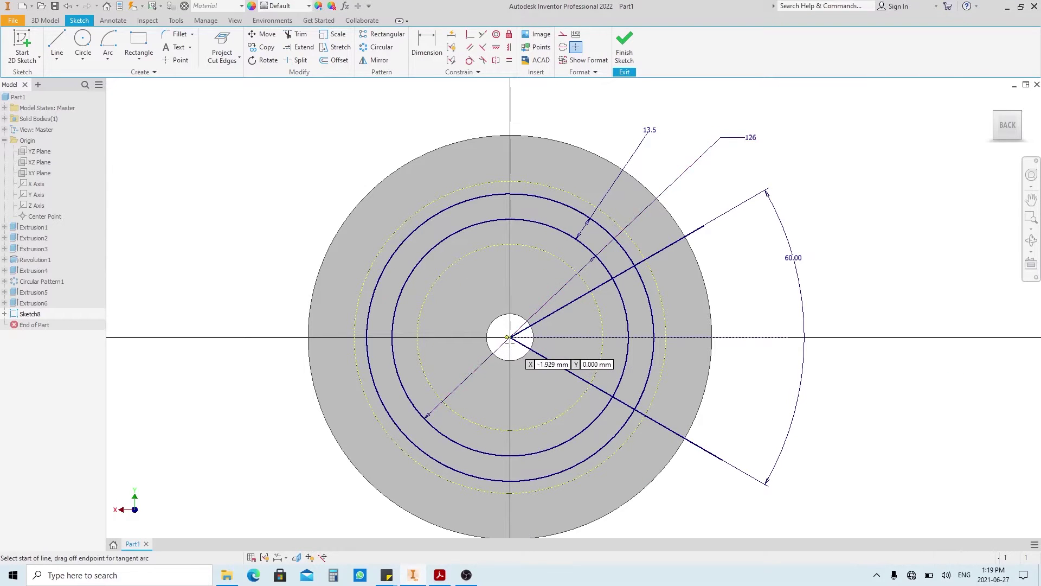
scroll(596, 428, "up", 3)
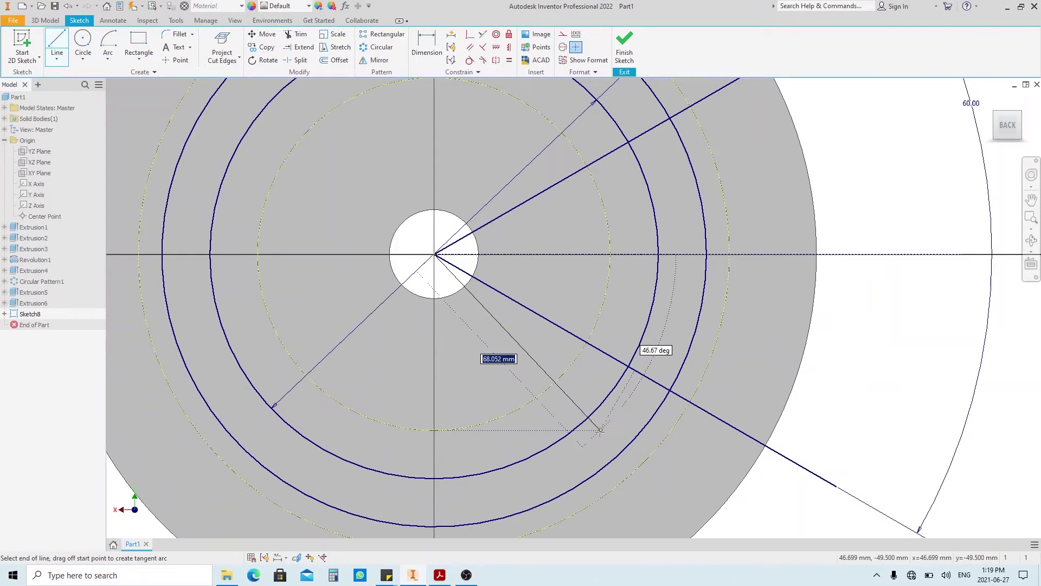
left_click(601, 430)
Dimension the length of the new slanted line below the slot lines as 65 mm
key("d")
left_click(537, 363)
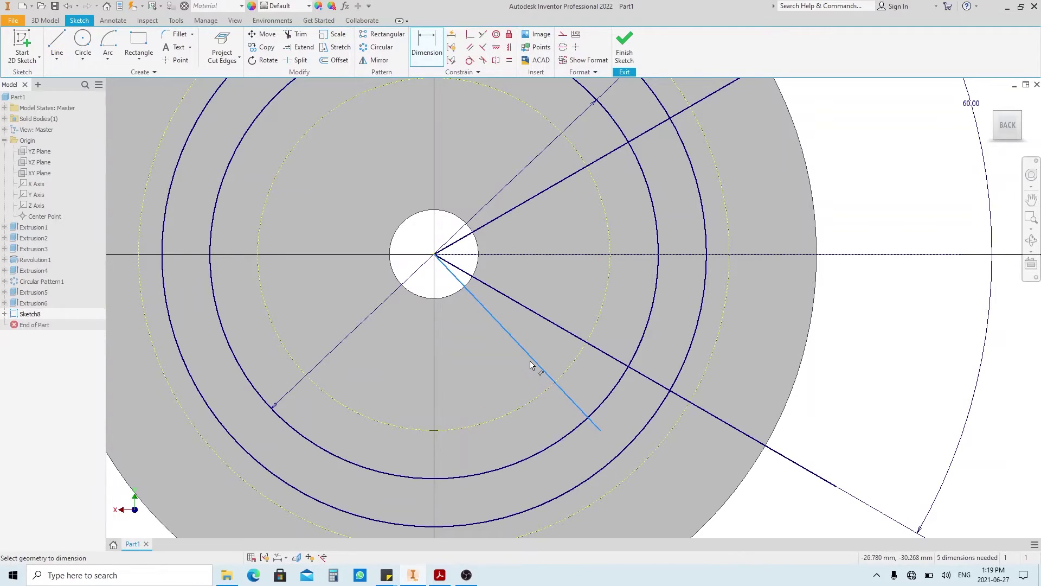
left_click(504, 374)
type("13")
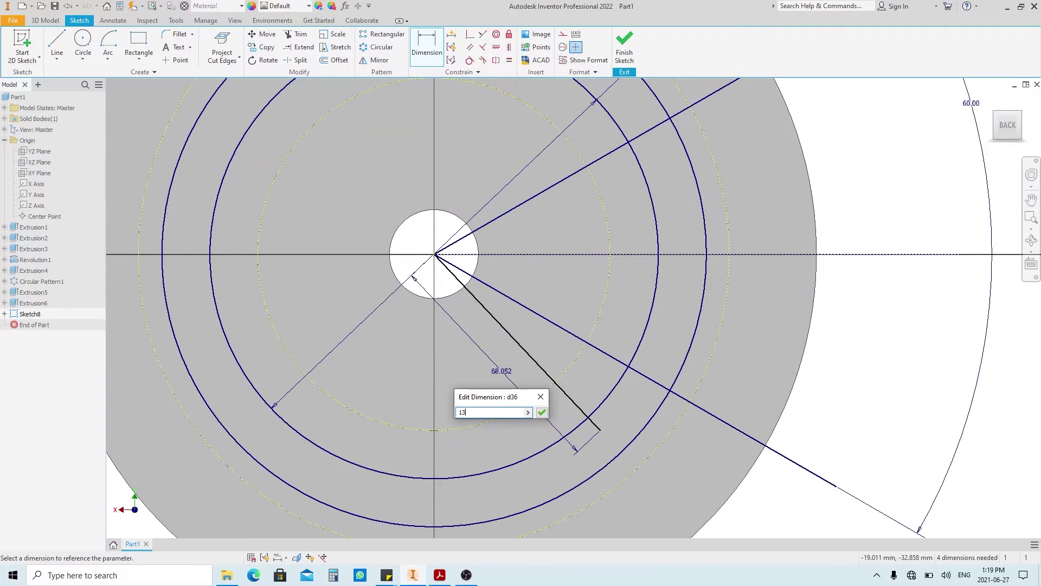
type("0")
key("Return")
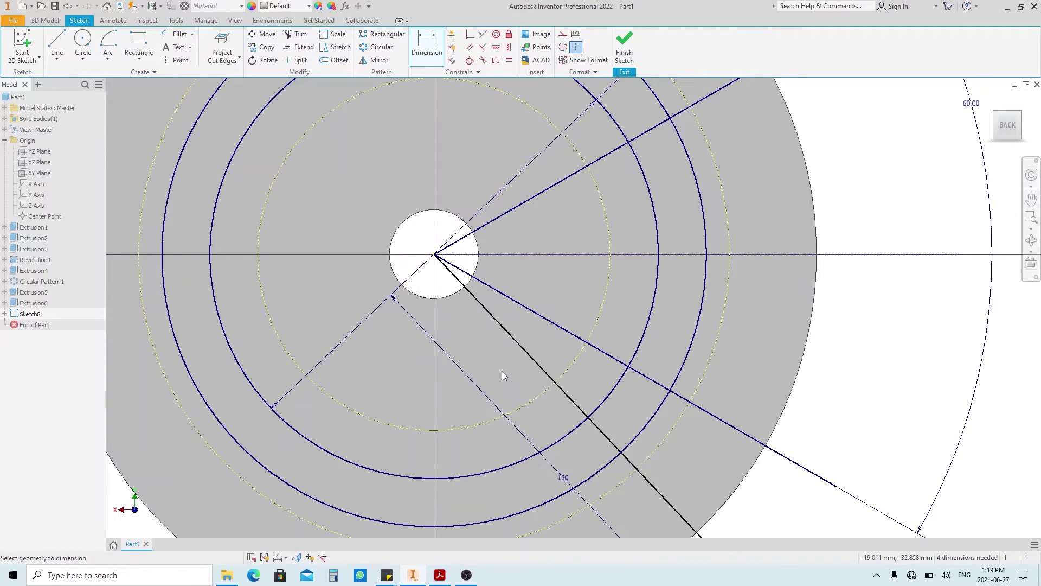
left_click(496, 410)
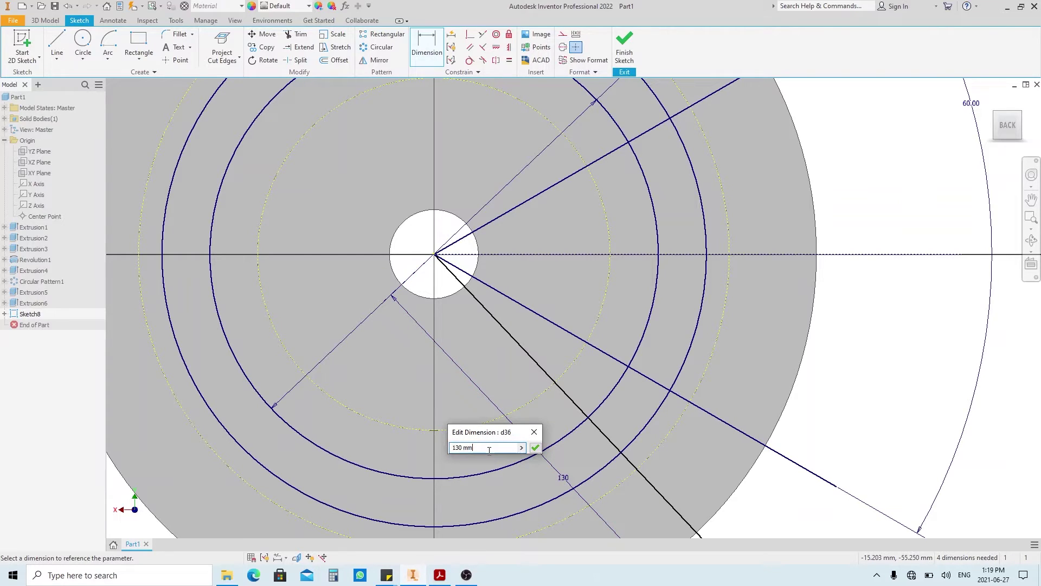
type("65")
key("Return")
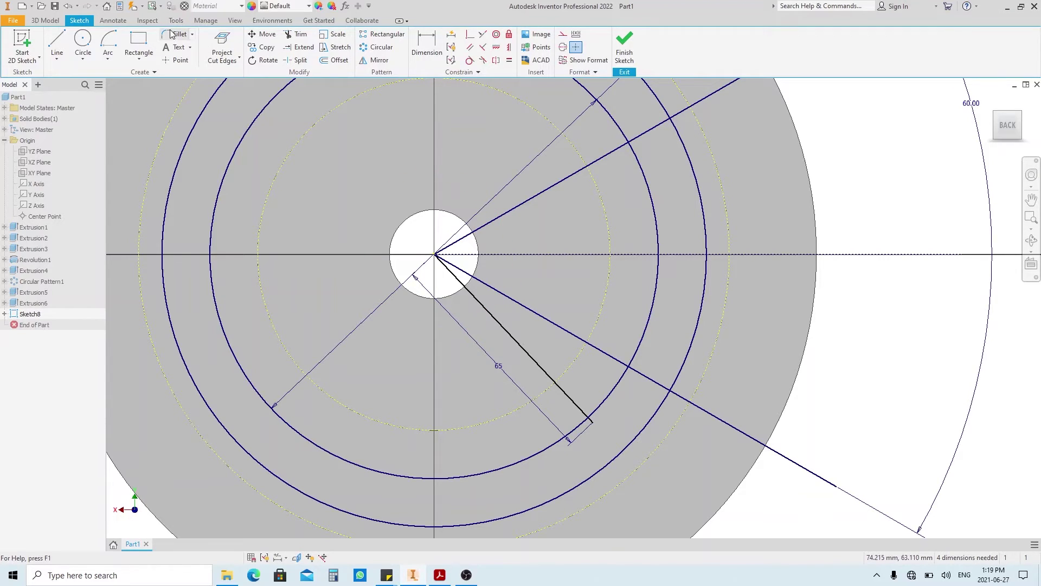
Place a sketch point at the outer end of the 65 mm line and dimension its angle to the horizontal construction line as 45°
left_click(178, 60)
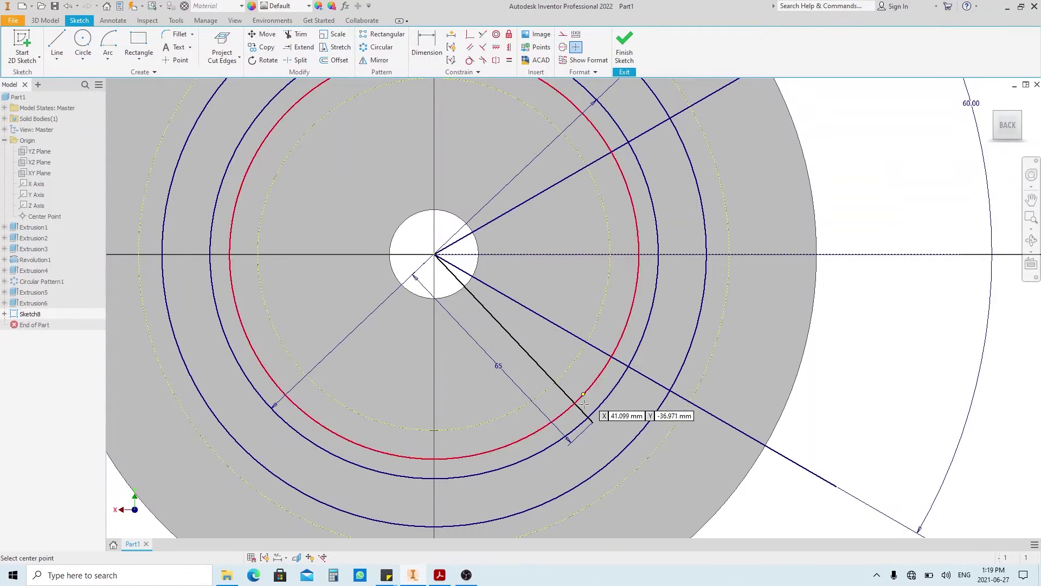
left_click(593, 421)
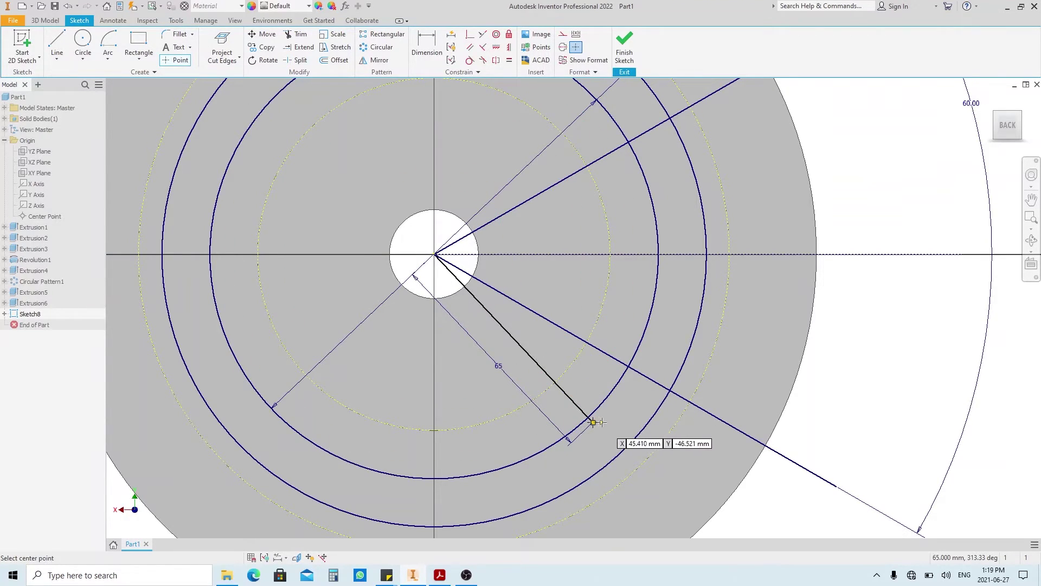
key("d")
left_click(572, 402)
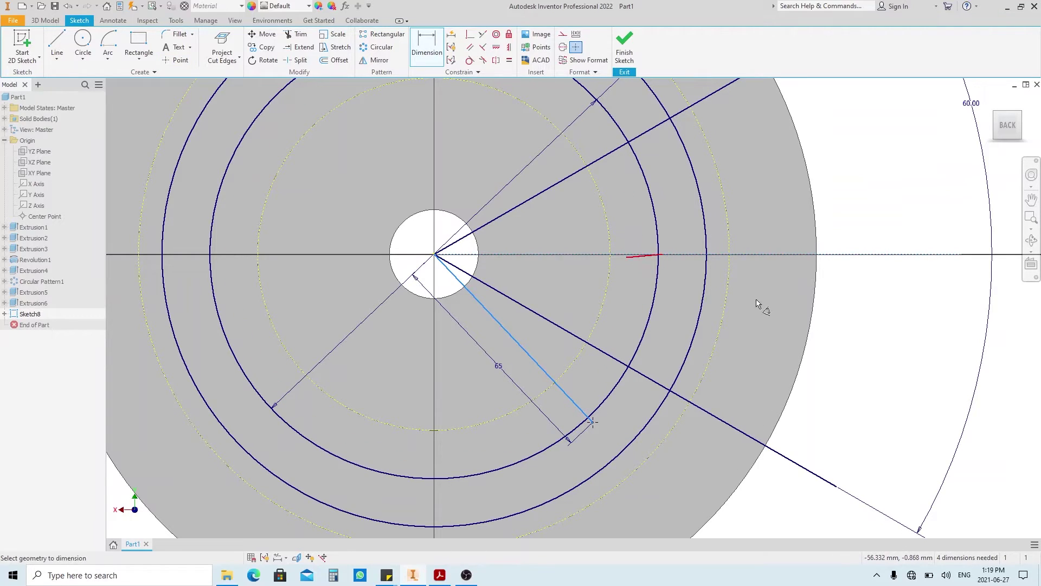
left_click(858, 353)
type("45")
key("Return")
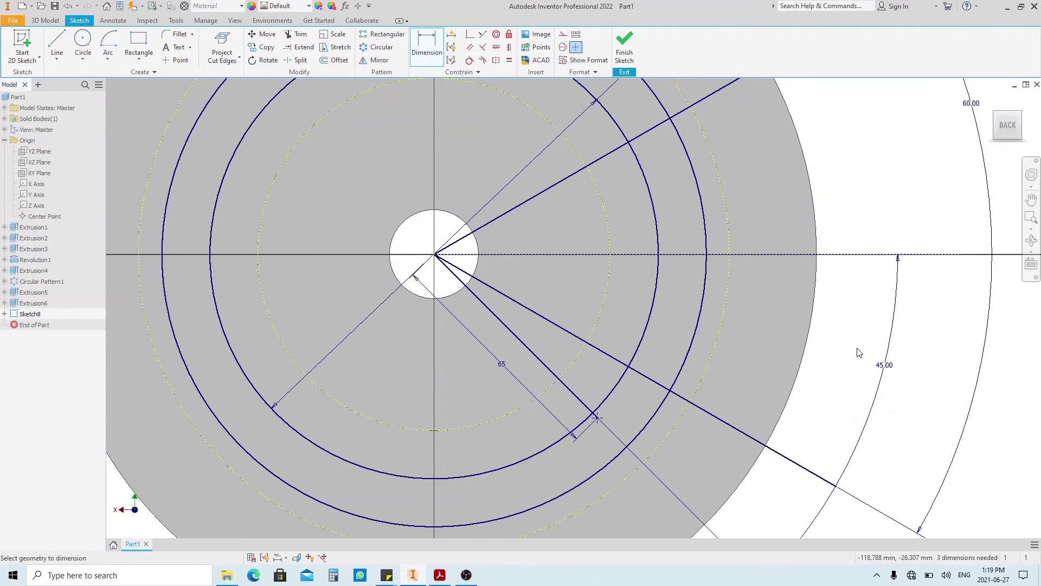
key("Escape")
Trim away the long outer portions of both ring circles beyond the slanted lines and finish the sketch
scroll(659, 358, "down", 3)
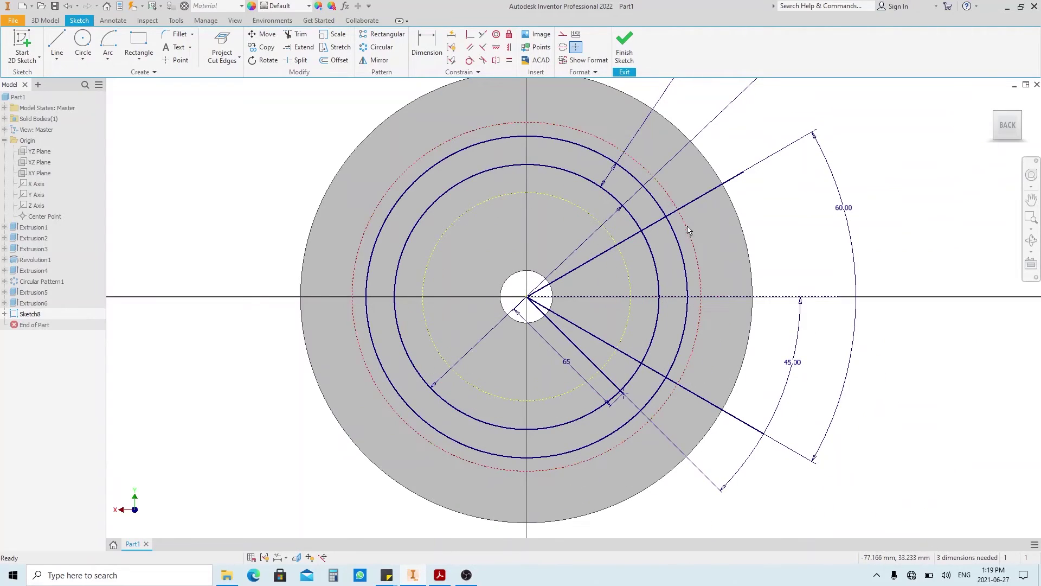
key("x")
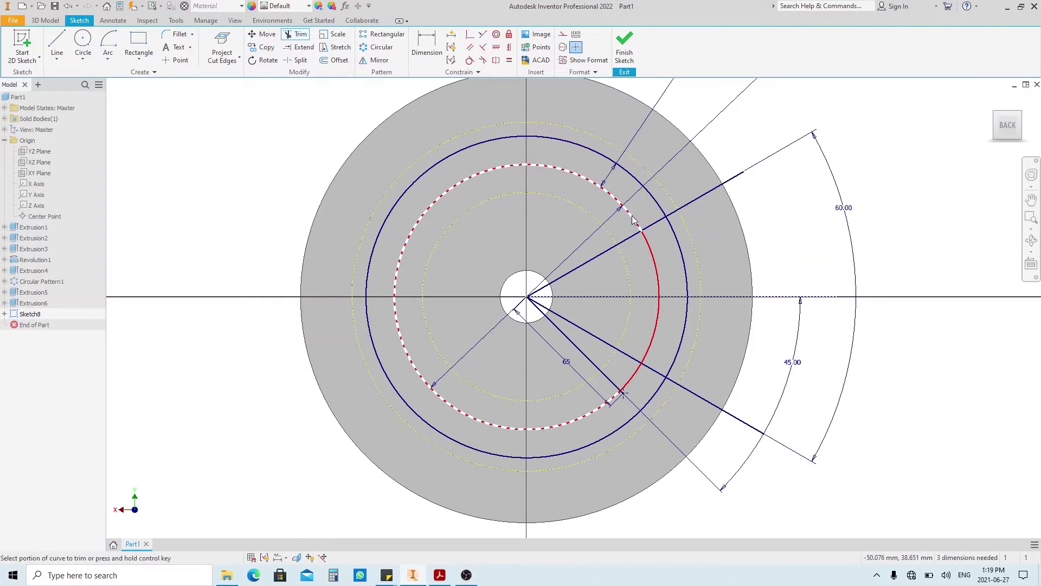
left_click(632, 215)
left_click(658, 204)
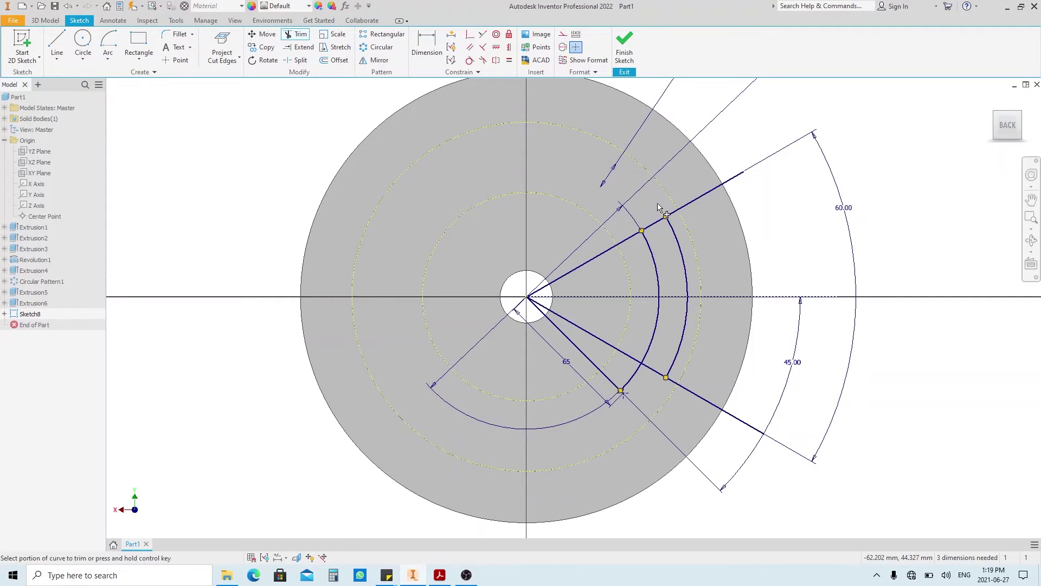
left_click(624, 45)
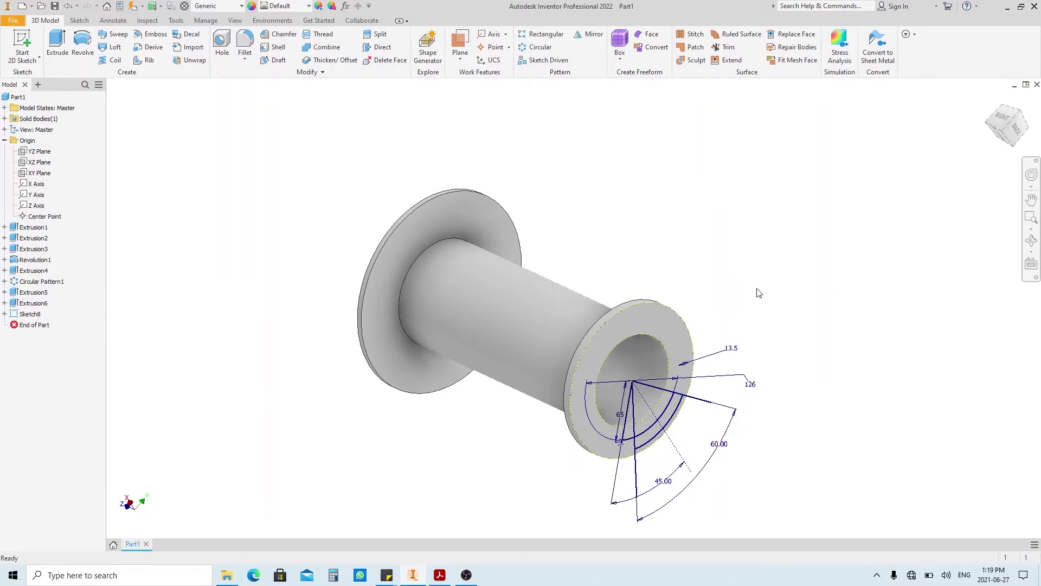
Extrude the arc-shaped slot profile as a cut 1 mm deep into the end flange
middle_click_drag(758, 293, 781, 275)
key("e")
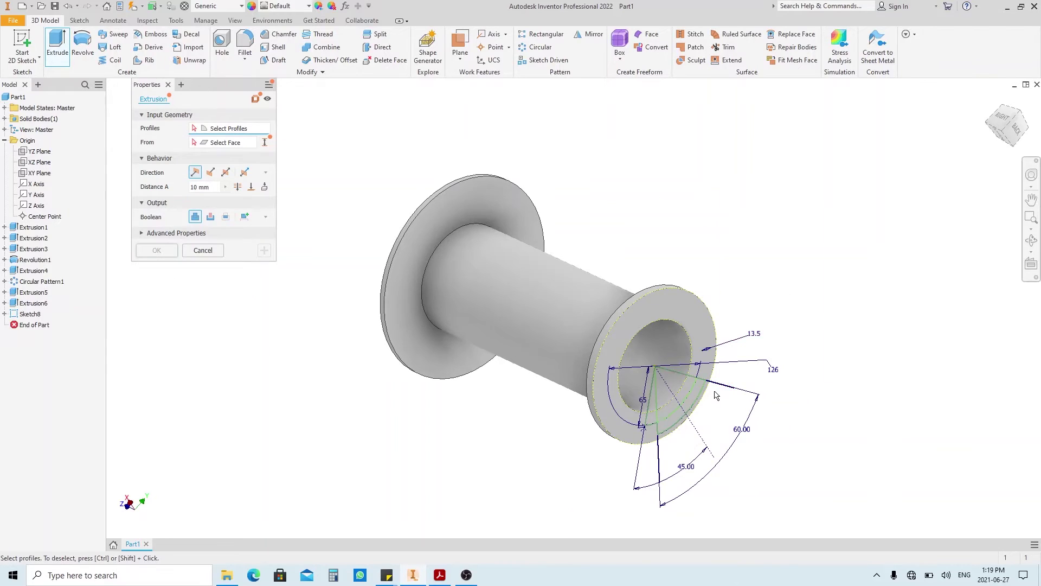
scroll(714, 395, "up", 5)
left_click(673, 371)
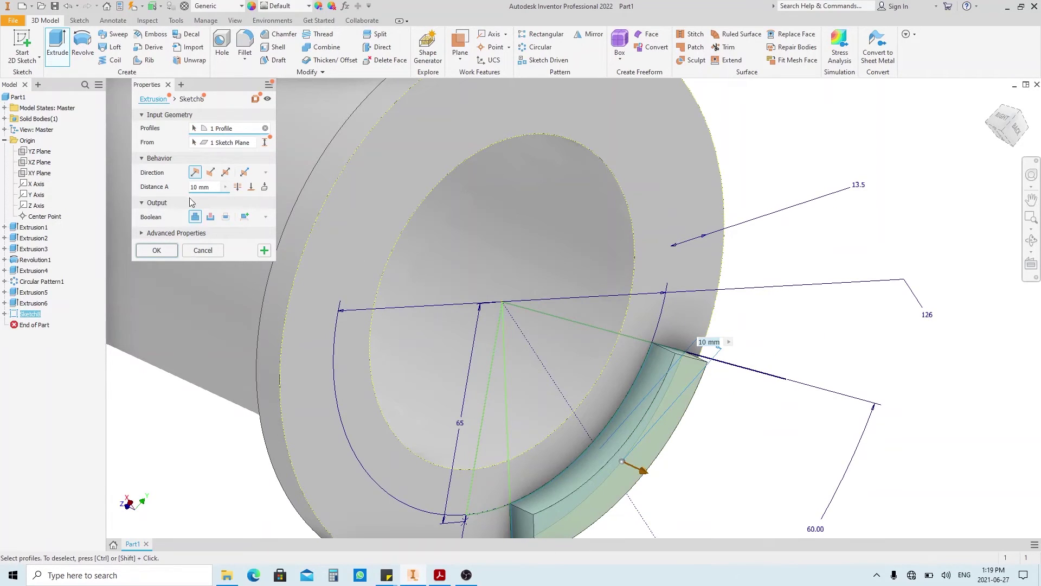
left_click(211, 217)
left_click(211, 172)
left_click(200, 187)
type("1")
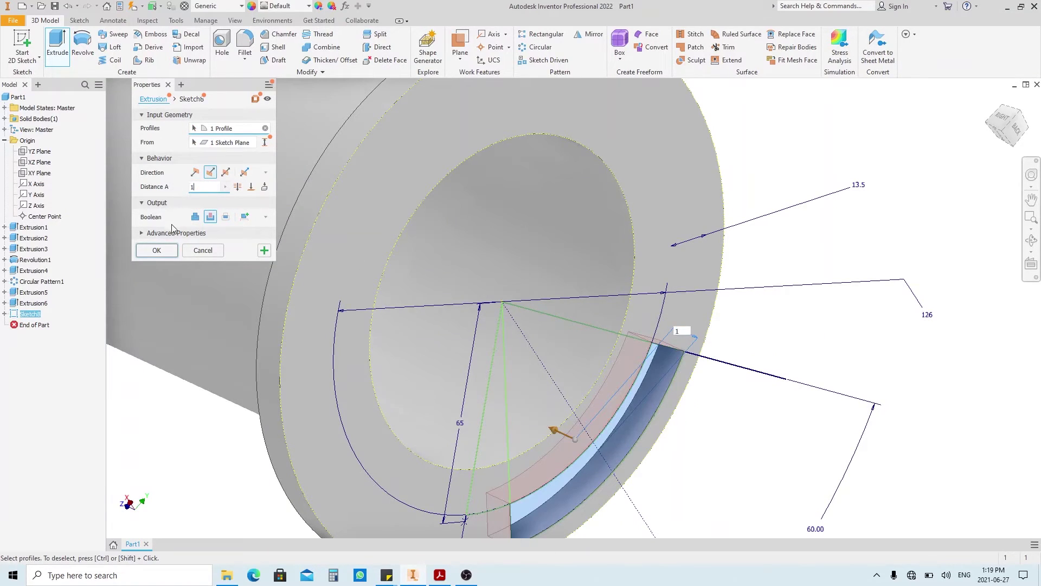
left_click(160, 250)
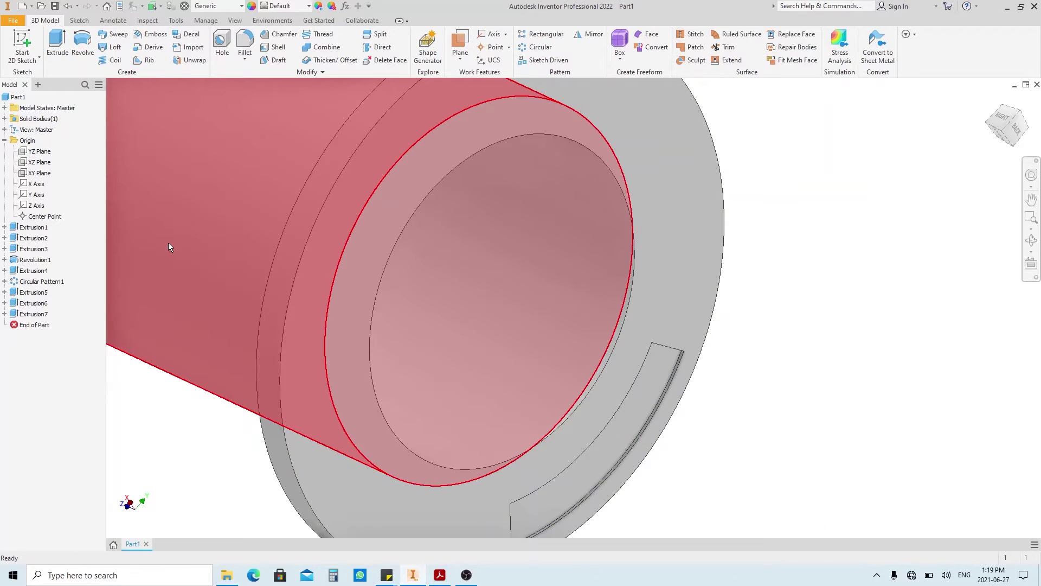
Share the sketch used by the slot cut so its hole point can be reused
left_click(168, 247)
scroll(314, 272, "down", 3)
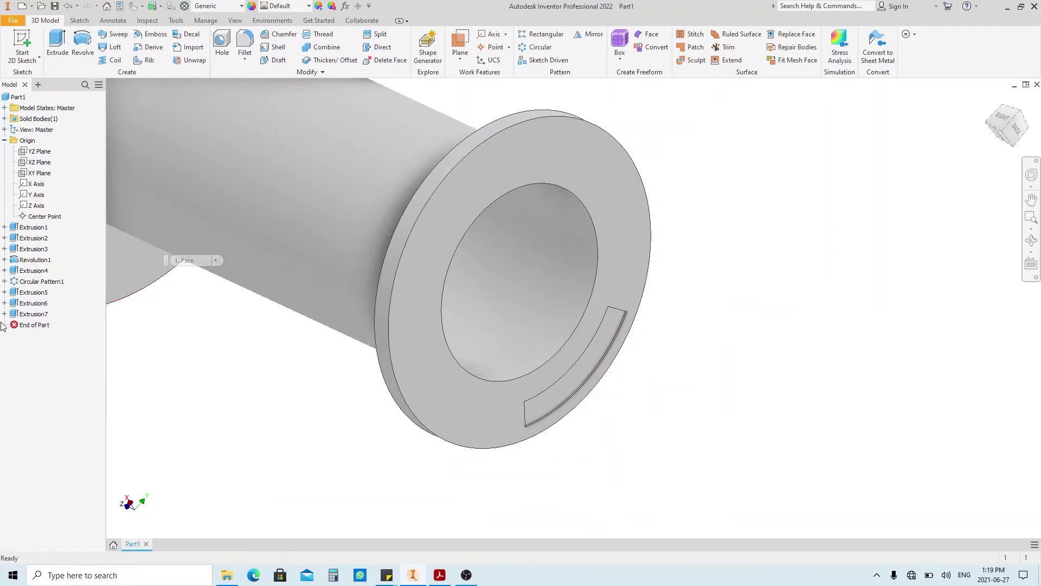
left_click(4, 314)
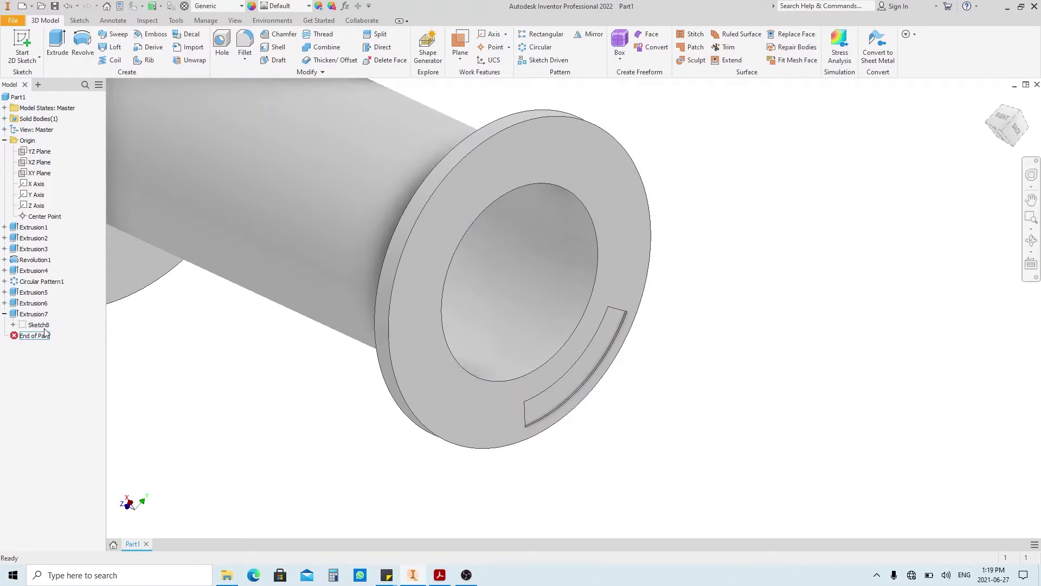
left_click(38, 325)
right_click(43, 325)
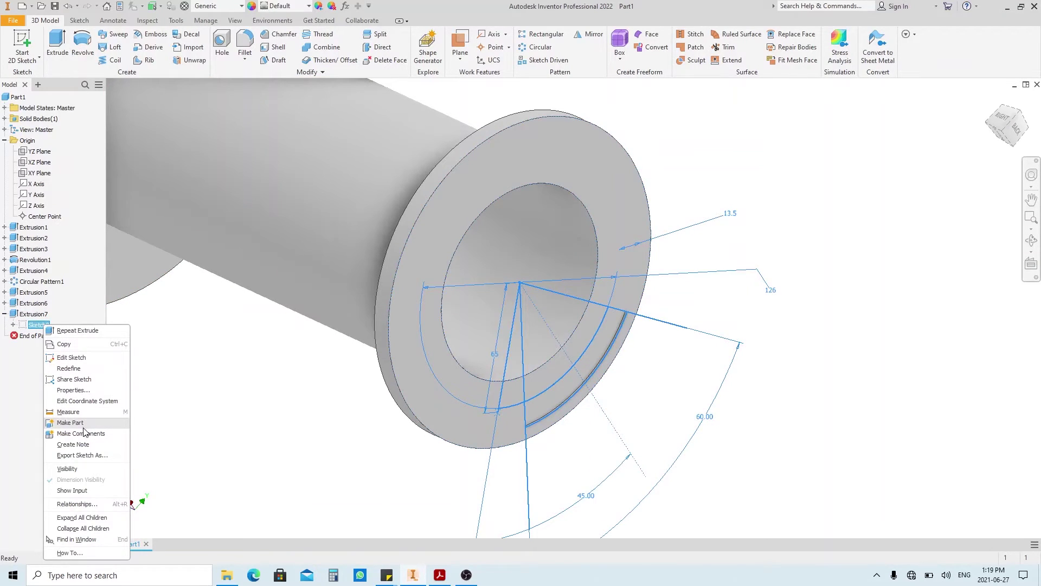
left_click(74, 378)
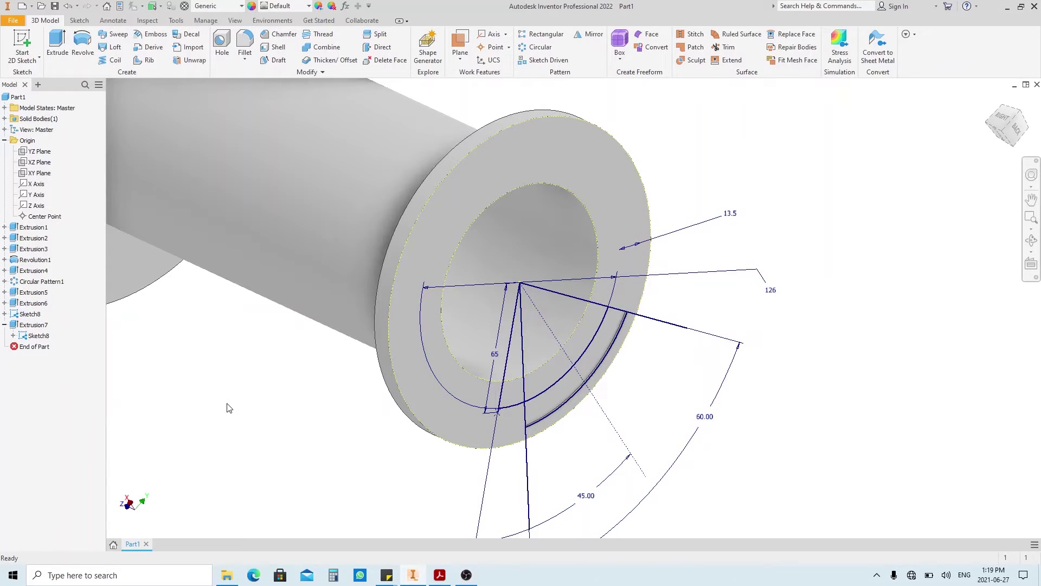
Create a tapped ISO Metric size 12 hole at the sketch point, terminating at the flange's inner face
middle_click_drag(232, 415, 351, 424)
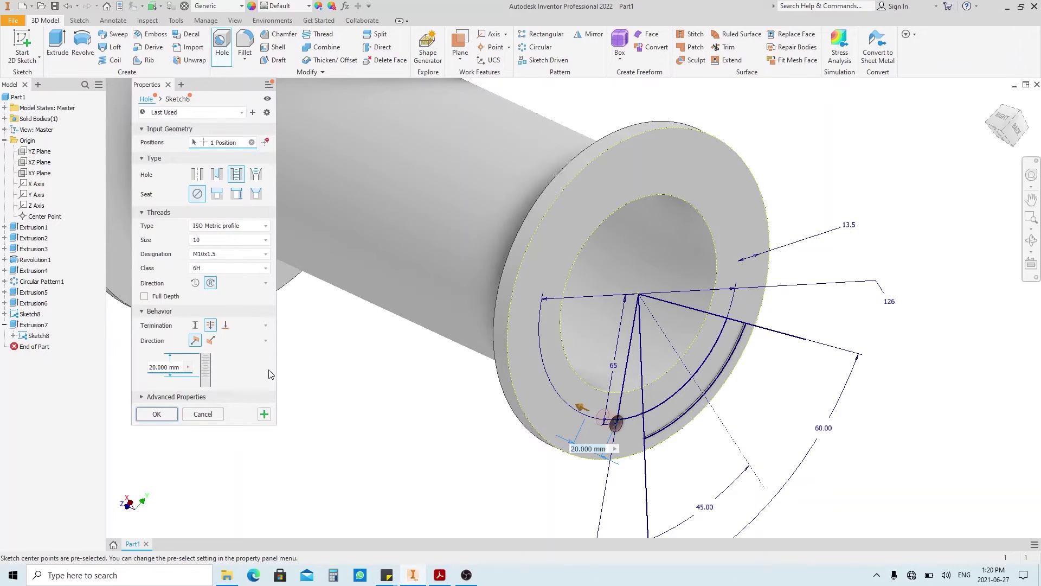
left_click(225, 325)
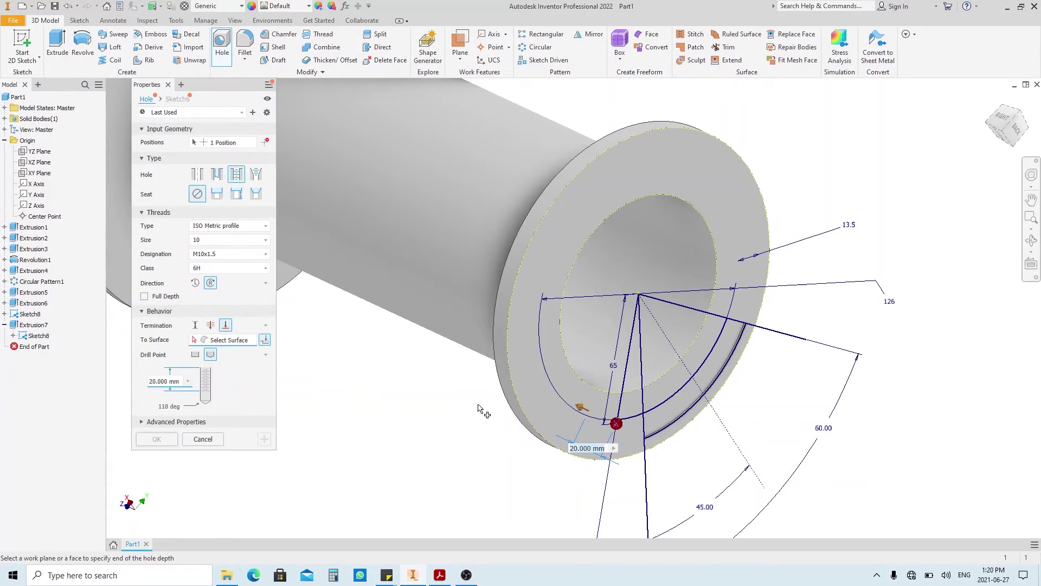
middle_click_drag(474, 415, 640, 417, "shift")
left_click(699, 440)
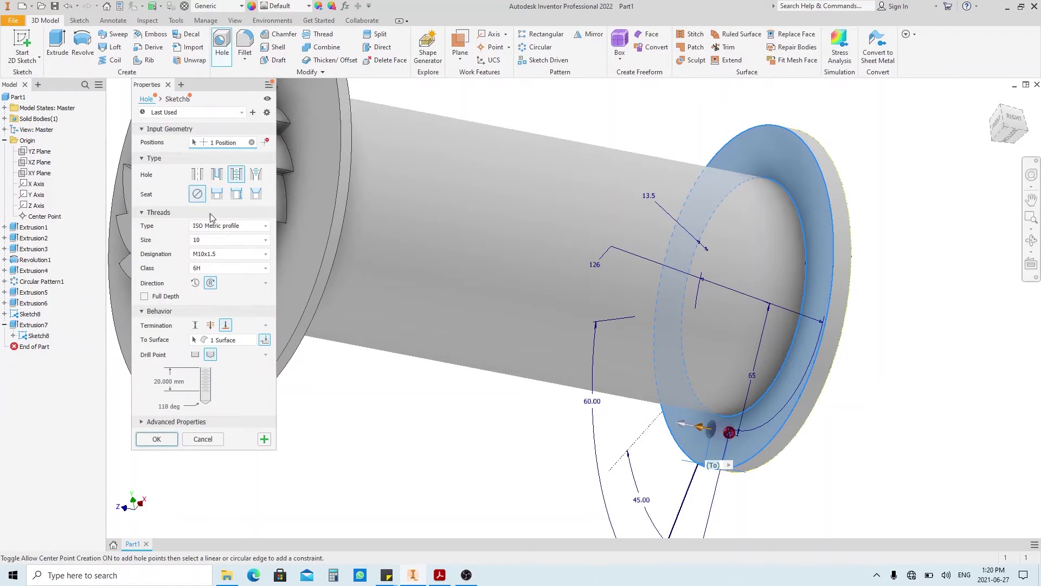
left_click(217, 226)
left_click(214, 263)
left_click(225, 242)
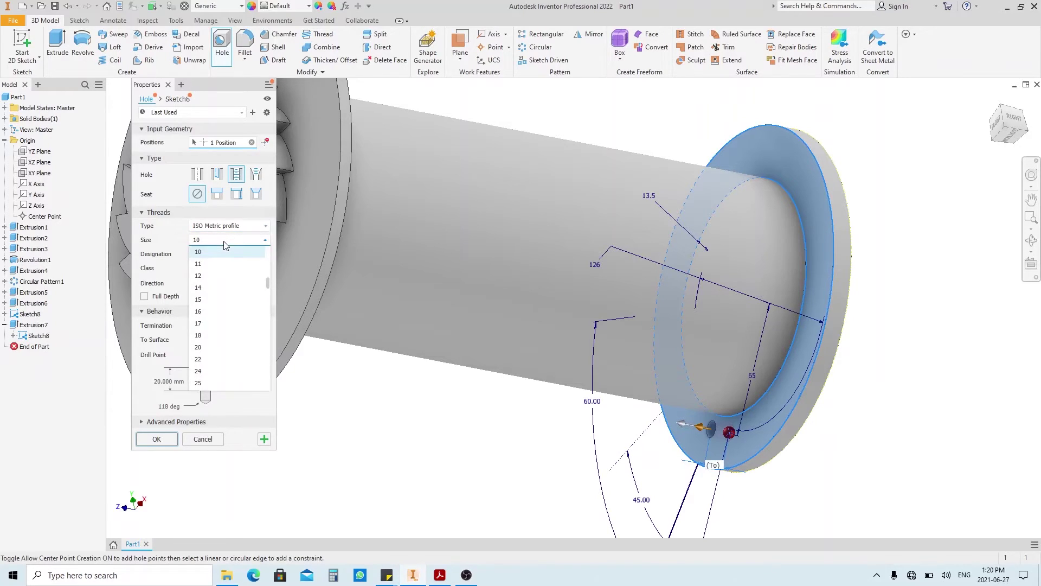
left_click(228, 275)
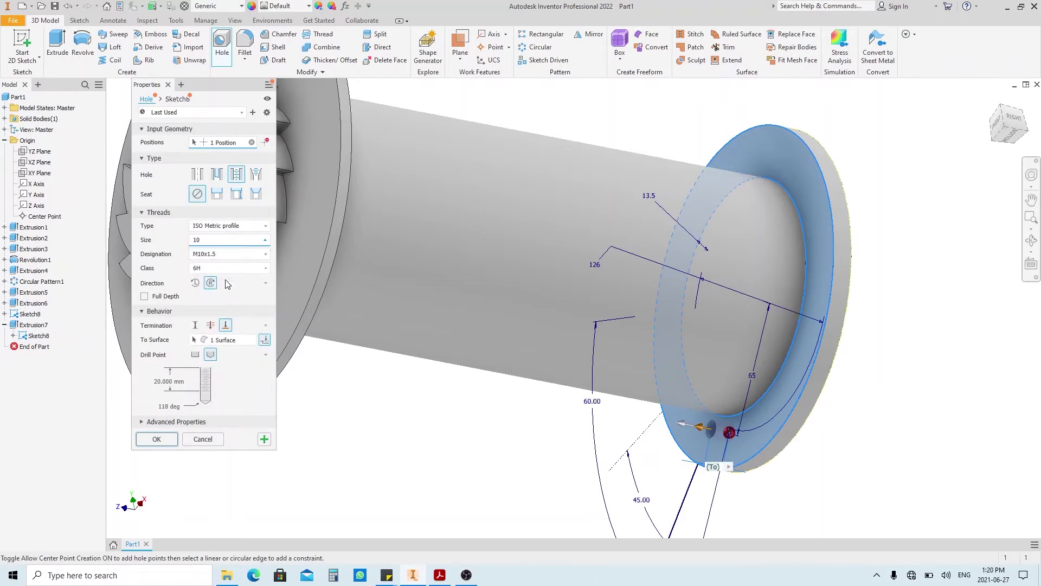
left_click(173, 439)
Hide the shared slot and hole sketch
middle_click_drag(542, 326, 685, 303, "shift")
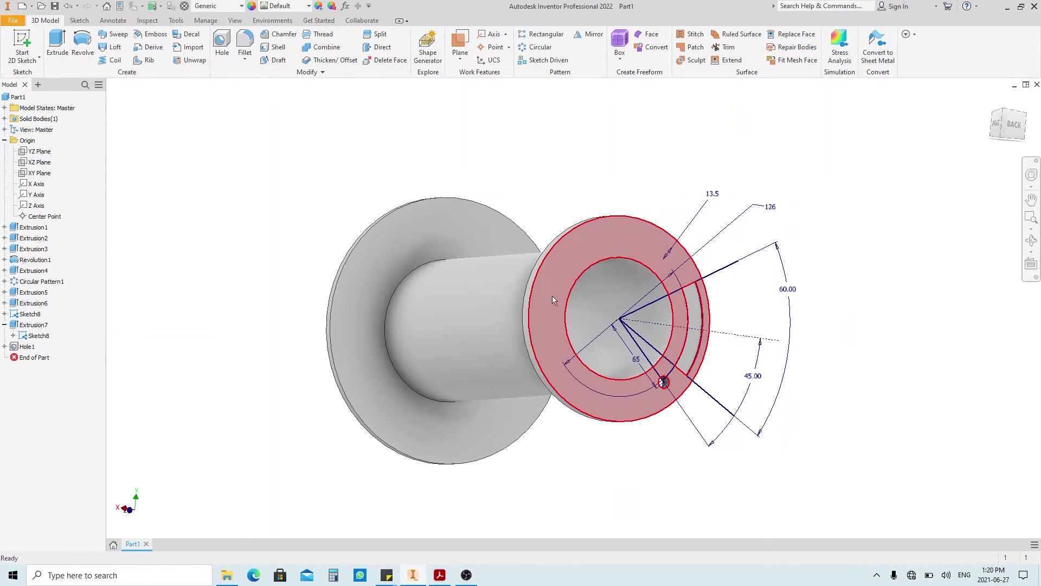
right_click(43, 335)
left_click(67, 455)
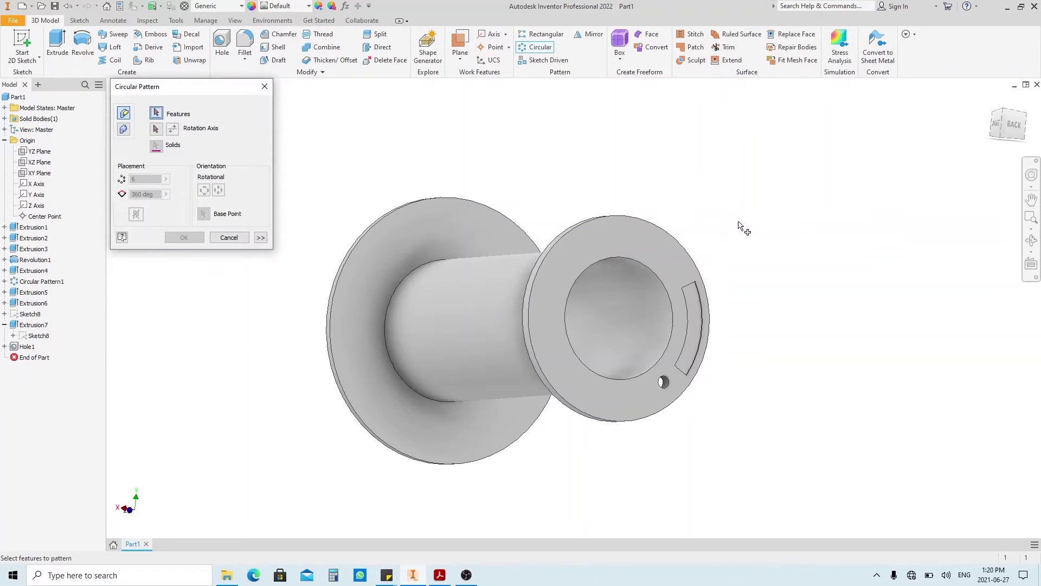
Circular-pattern the slot cut and the tapped hole around the drum axis with 4 occurrences over 360°
left_click(700, 328)
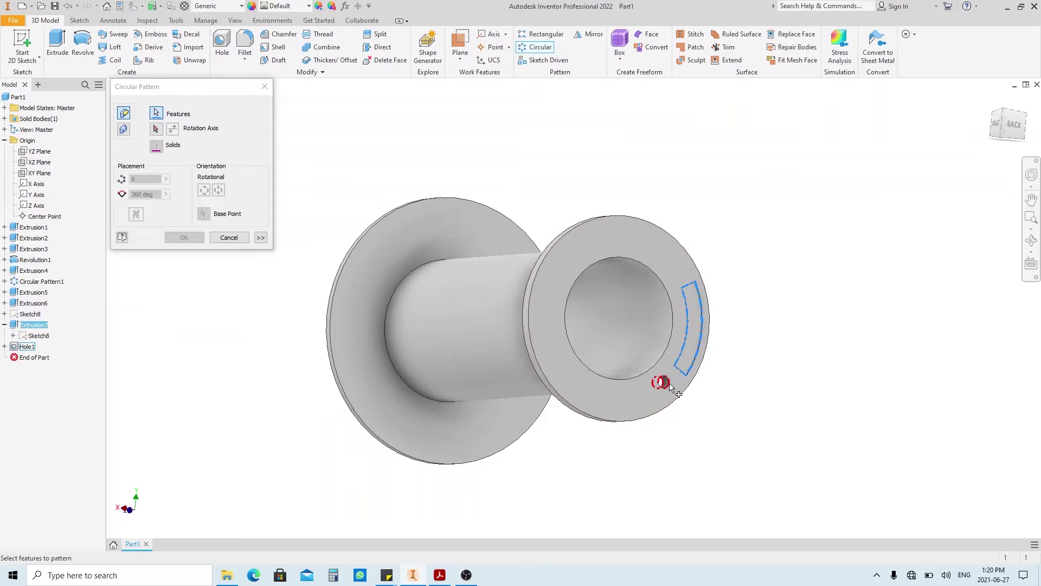
left_click(671, 387)
left_click(156, 129)
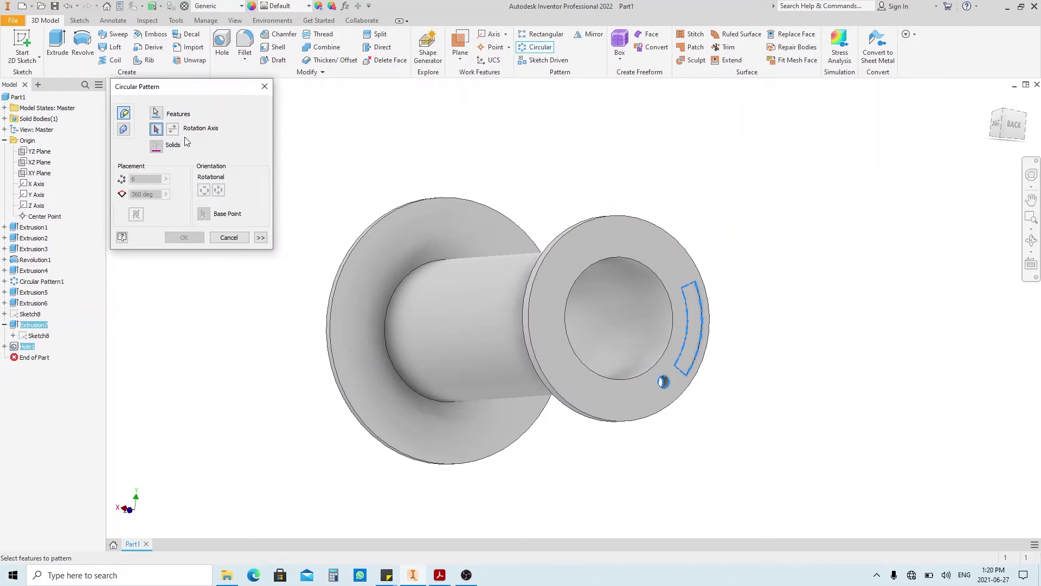
left_click(593, 317)
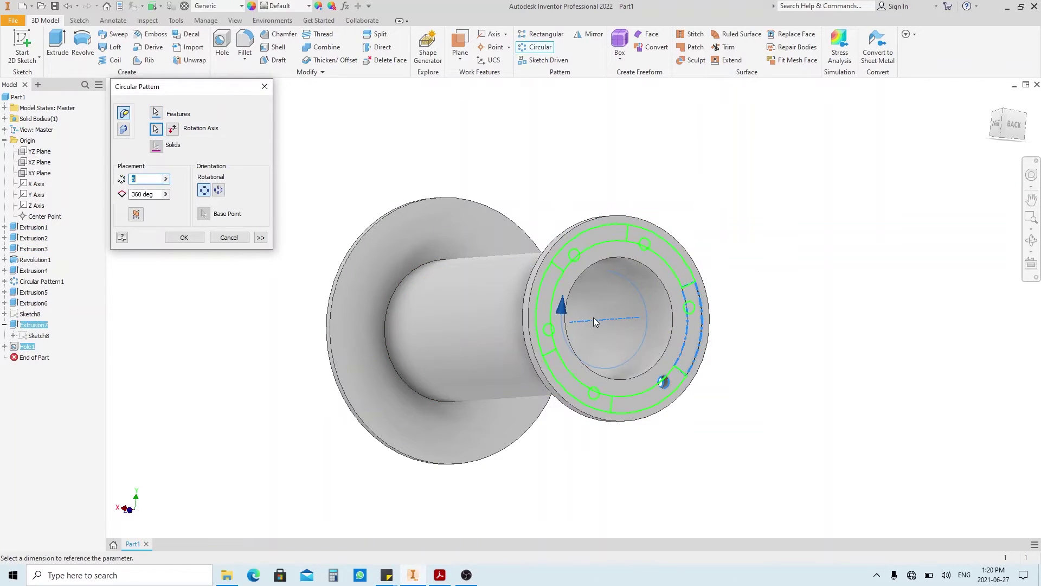
type("4")
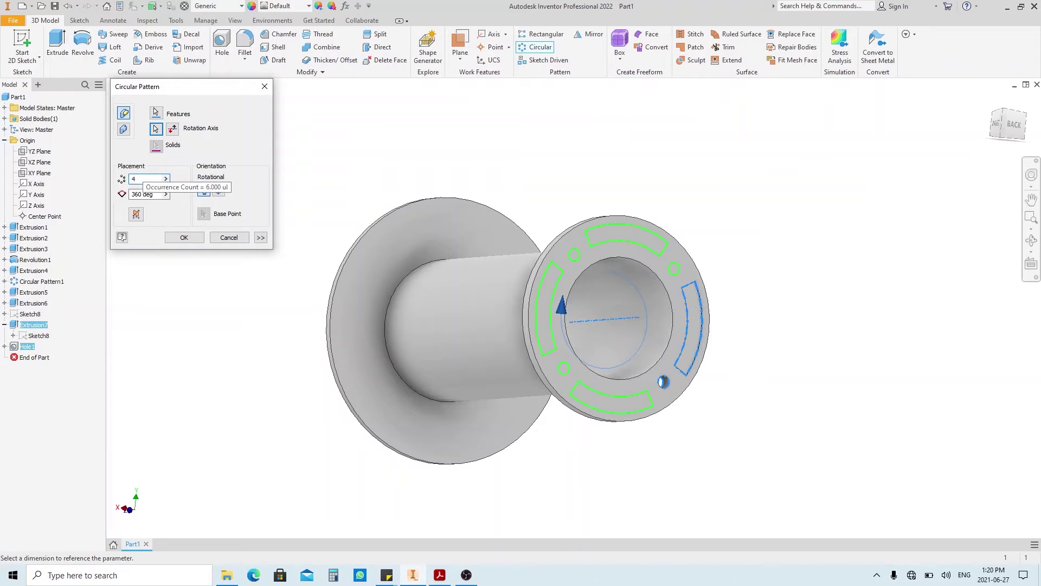
left_click(195, 240)
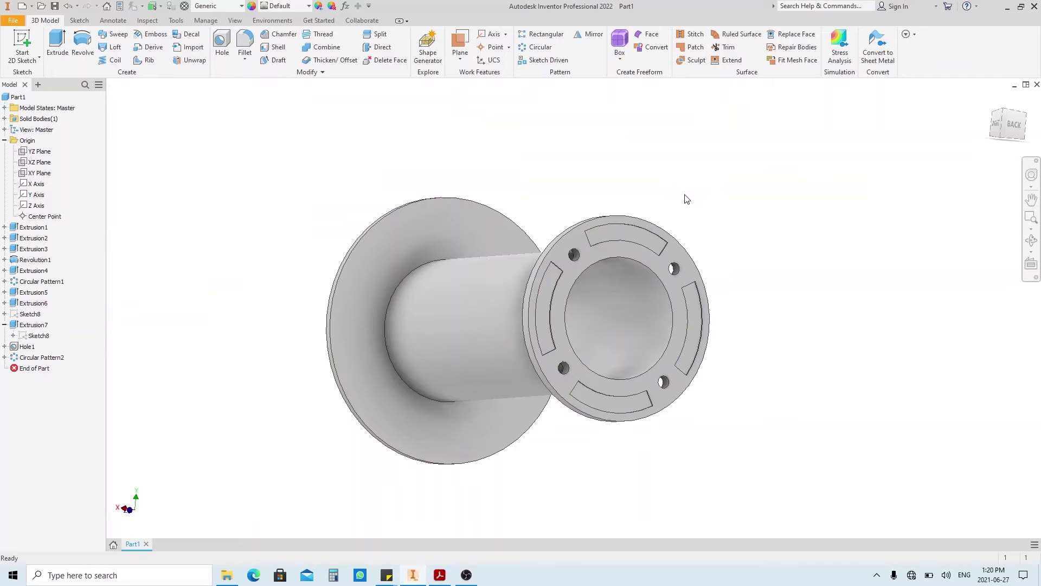
Check the M10 hole in the PDF part drawing, and start a sketch in Inventor on the XZ plane with the graphics sliced
left_click(441, 574)
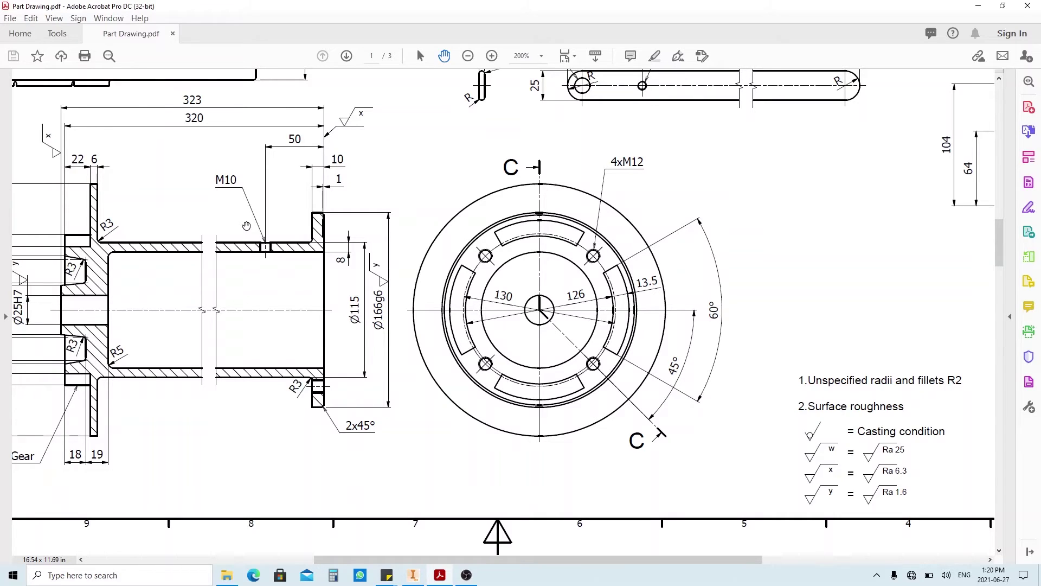
left_click(413, 575)
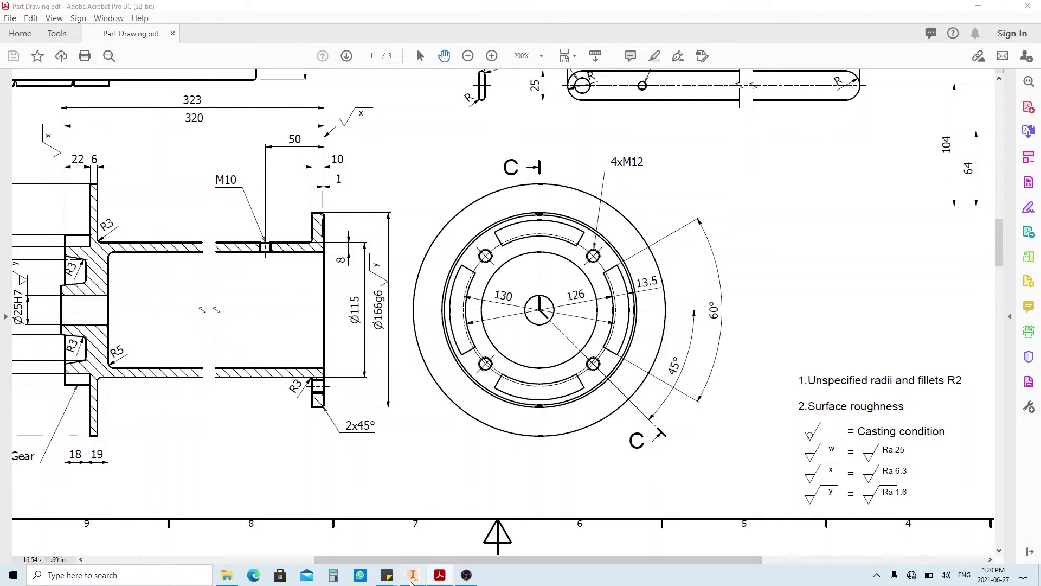
mouse_move(598, 282)
middle_mouse_down("shift")
mouse_move(649, 288)
mouse_move(511, 252)
middle_mouse_up("shift")
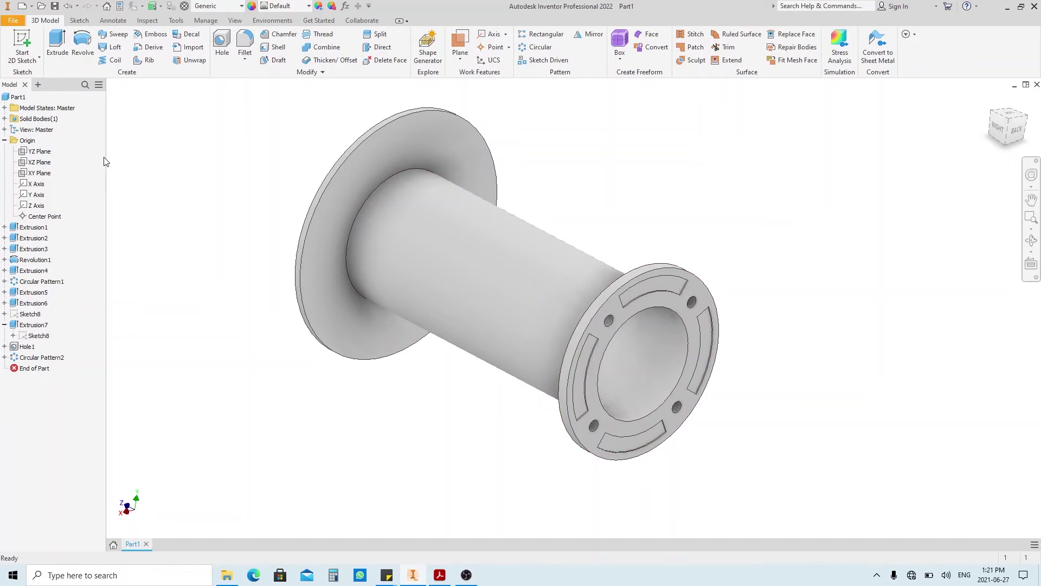
left_click(40, 162)
middle_click_drag(413, 282, 543, 202, "shift")
left_click(544, 195)
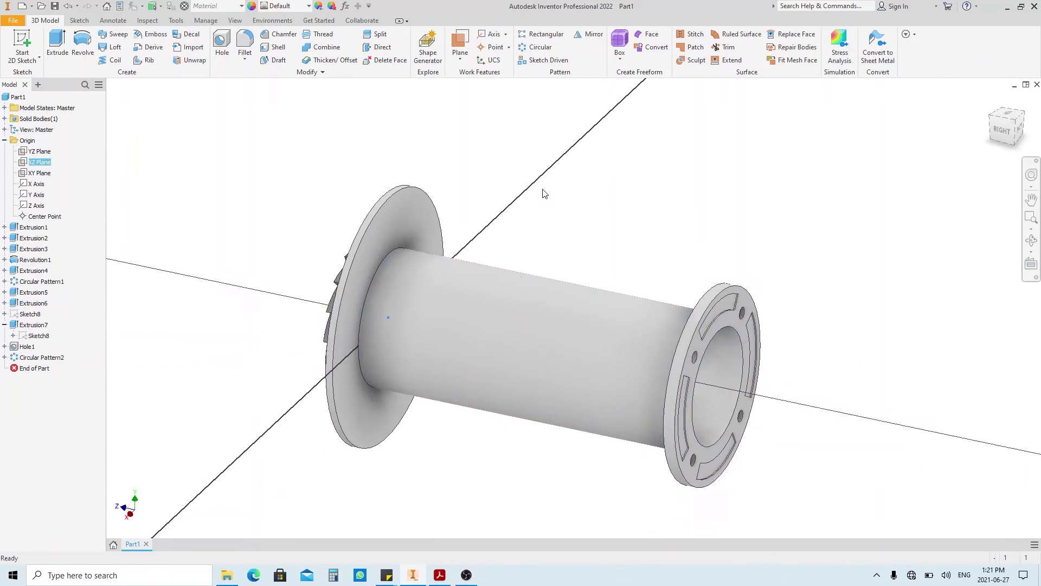
key("s")
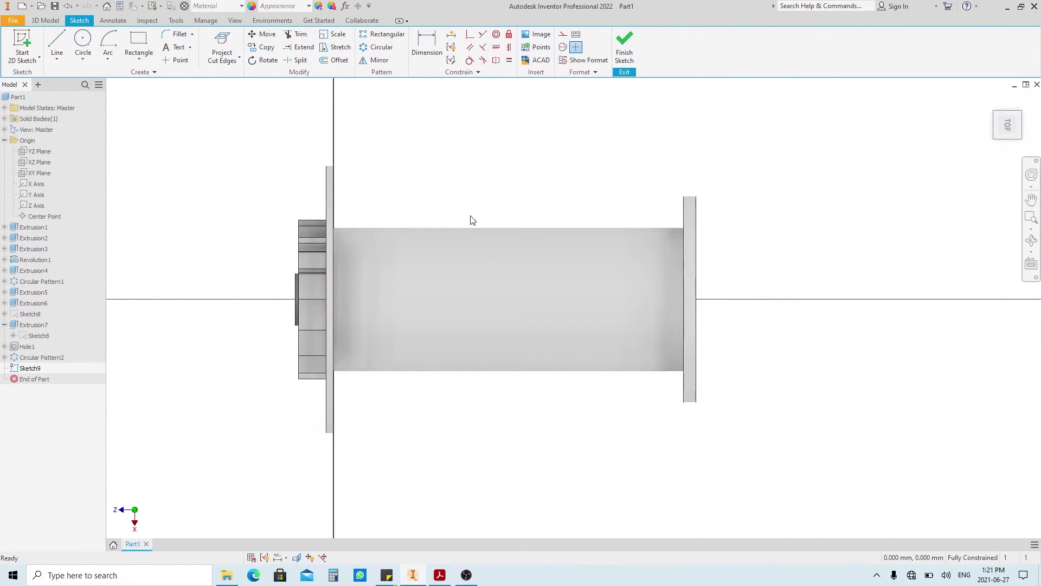
key("F7")
middle_click_drag(476, 216, 525, 226)
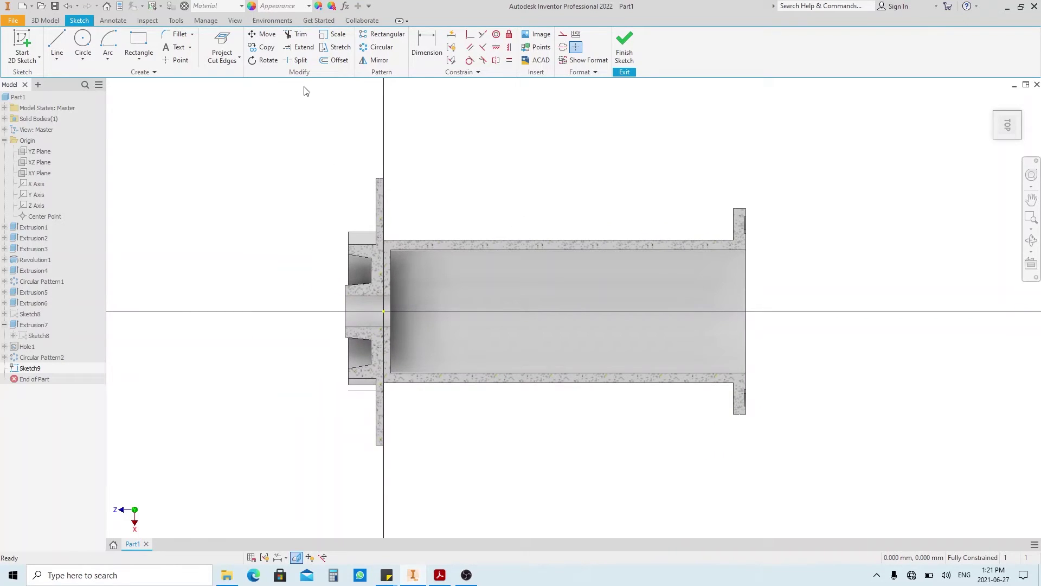
Project the Z axis and the end flange's outer face edge into the sketch
left_click(36, 206)
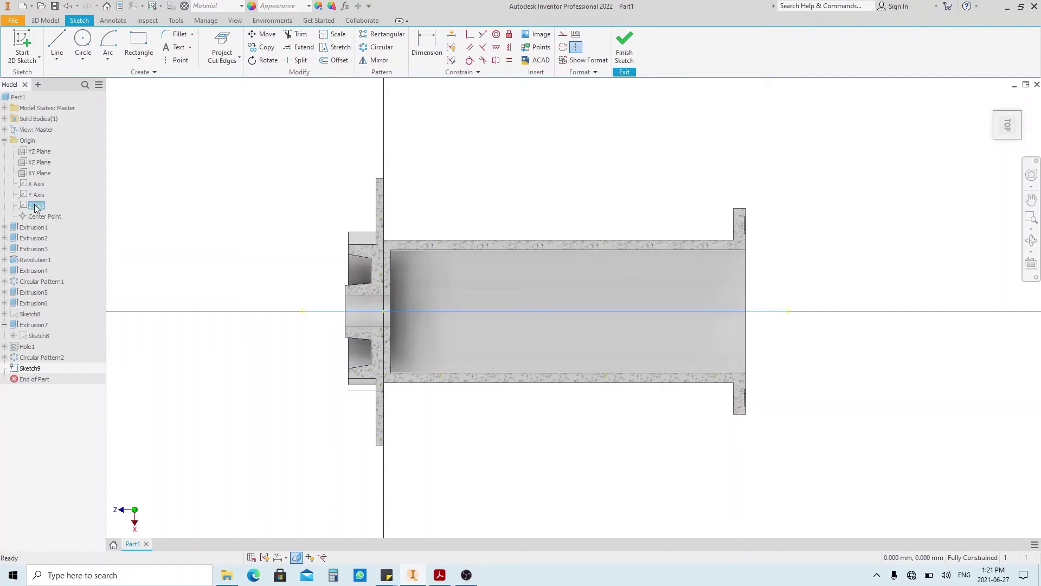
left_click(239, 57)
left_click(224, 82)
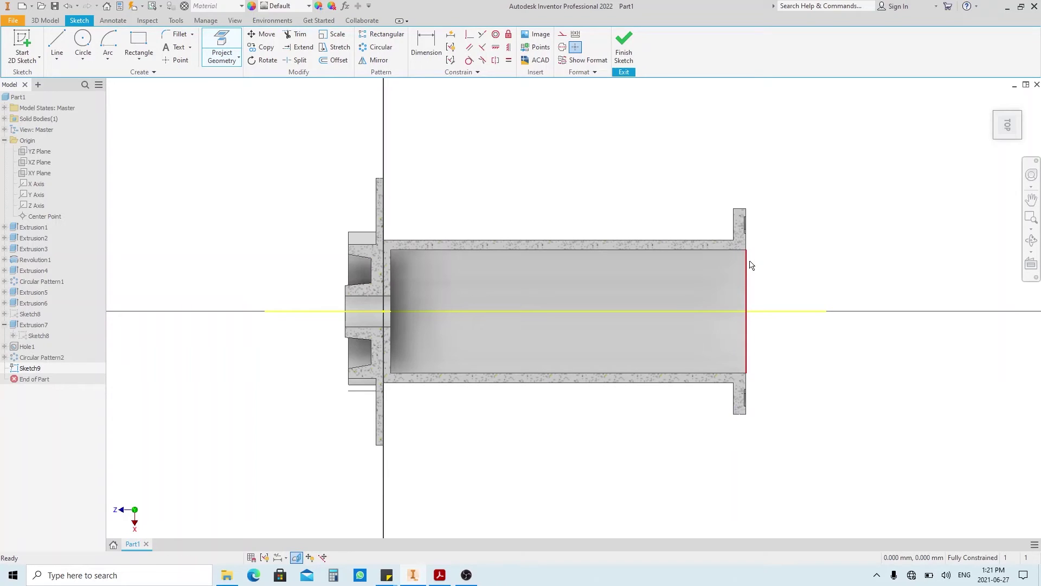
mouse_move(769, 282)
Place a sketch point on the projected axis, dimension it 50 mm from the end flange's face, and finish the sketch
left_click(178, 60)
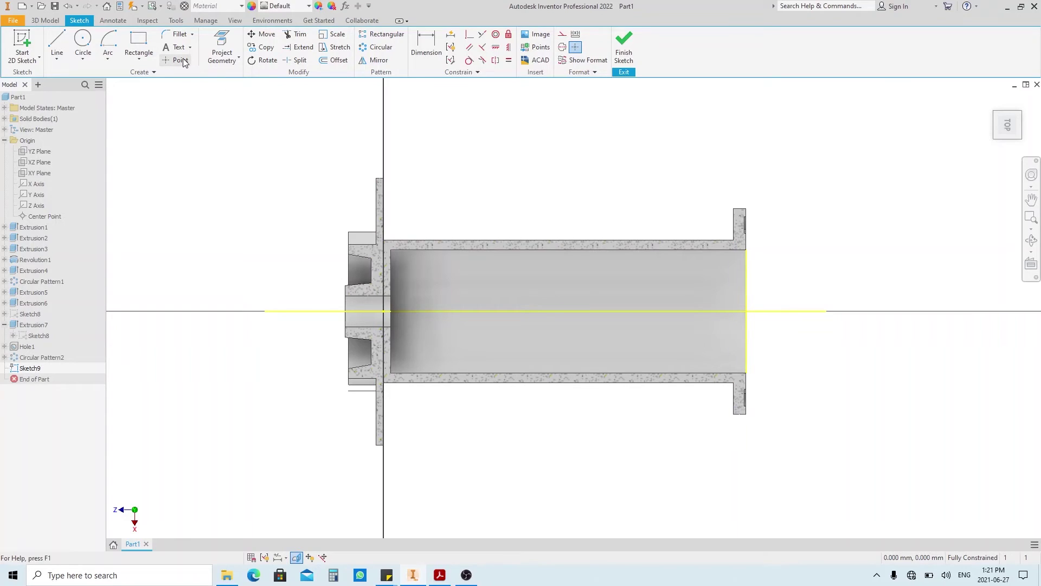
left_click(669, 310)
key("d")
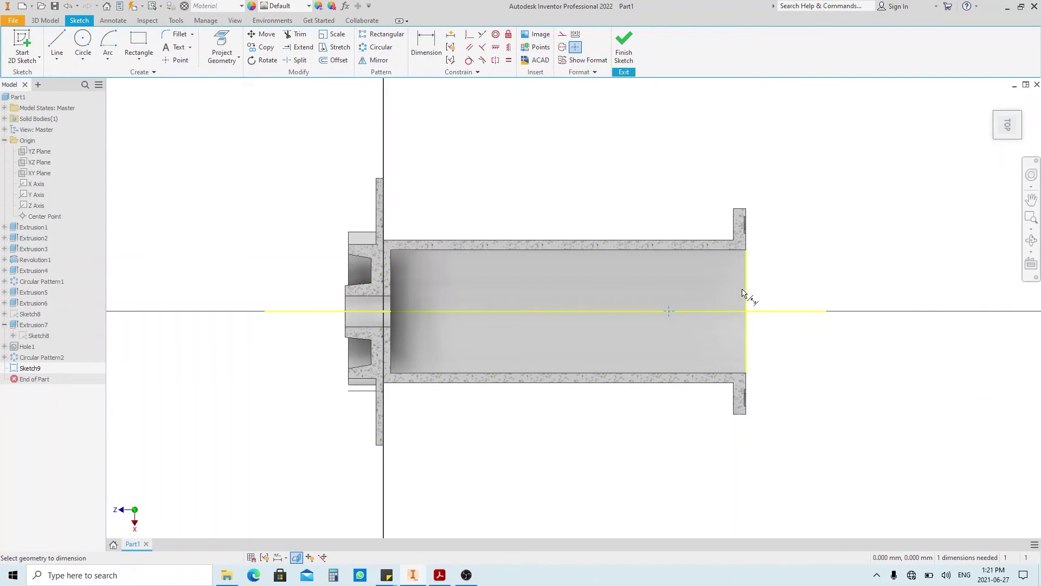
left_click(744, 295)
left_click(669, 311)
left_click(714, 176)
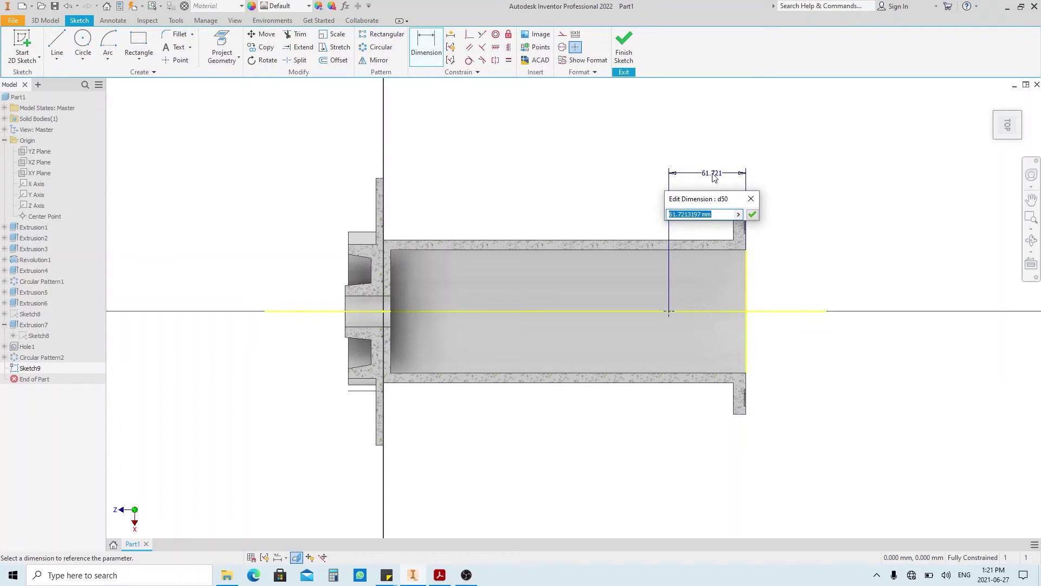
type("50")
key("Return")
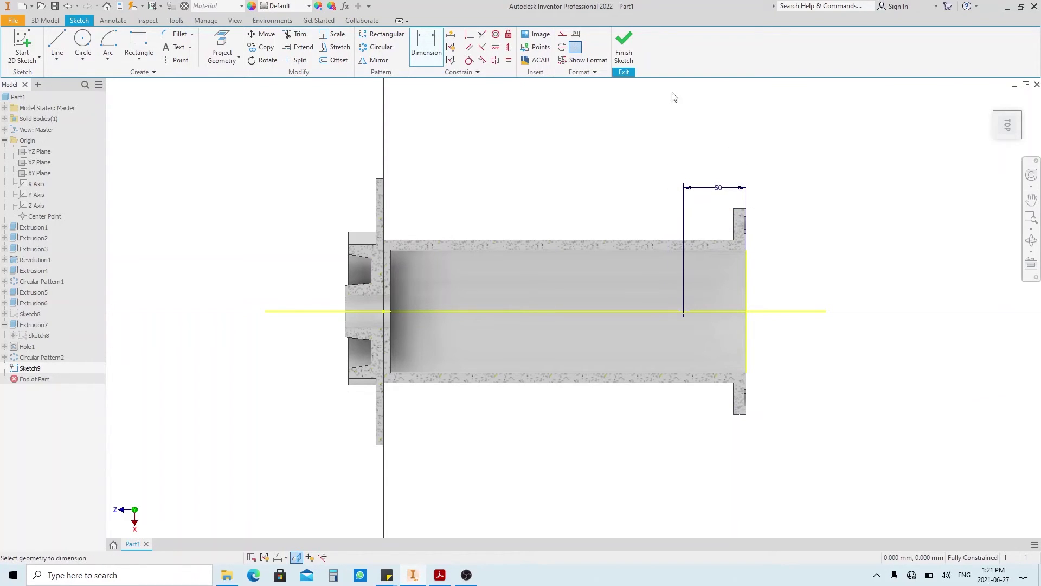
left_click(624, 46)
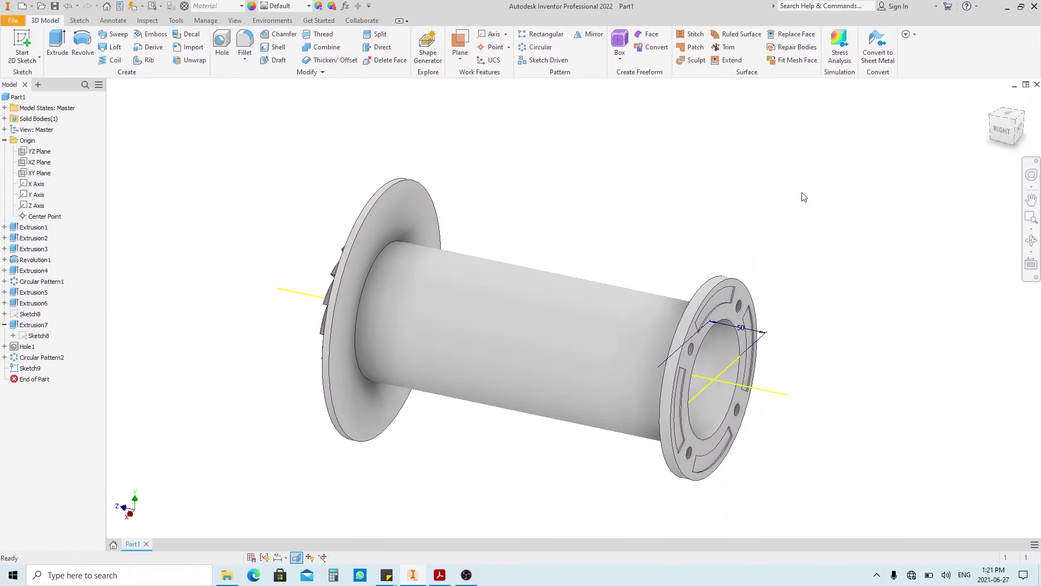
Create a tapped ISO Metric size 10 hole (M10x1.5) at the sketch point, through all in the flipped direction, so it pierces one drum wall
middle_click_drag(803, 196, 828, 213, "shift")
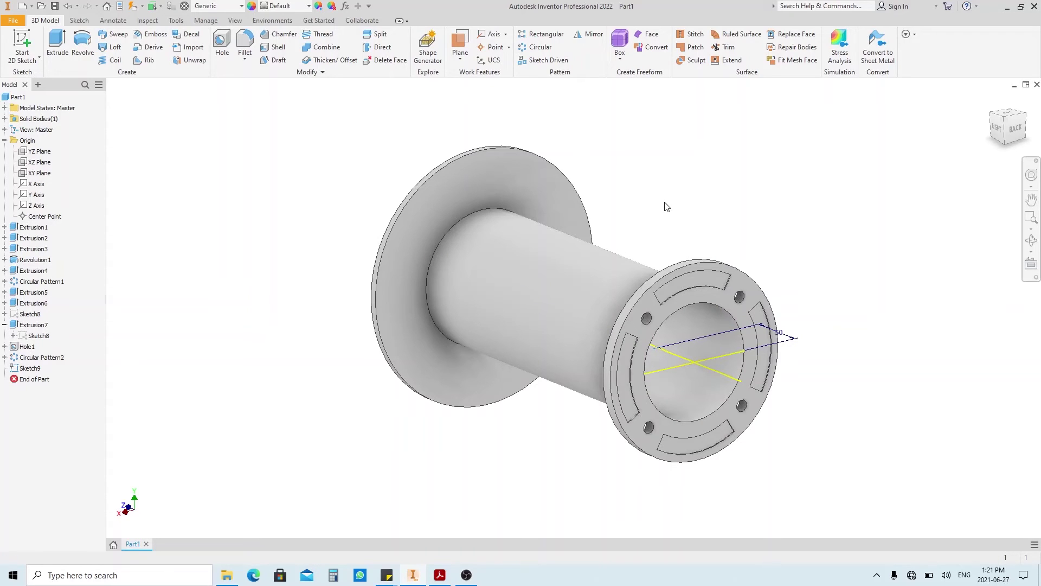
key("h")
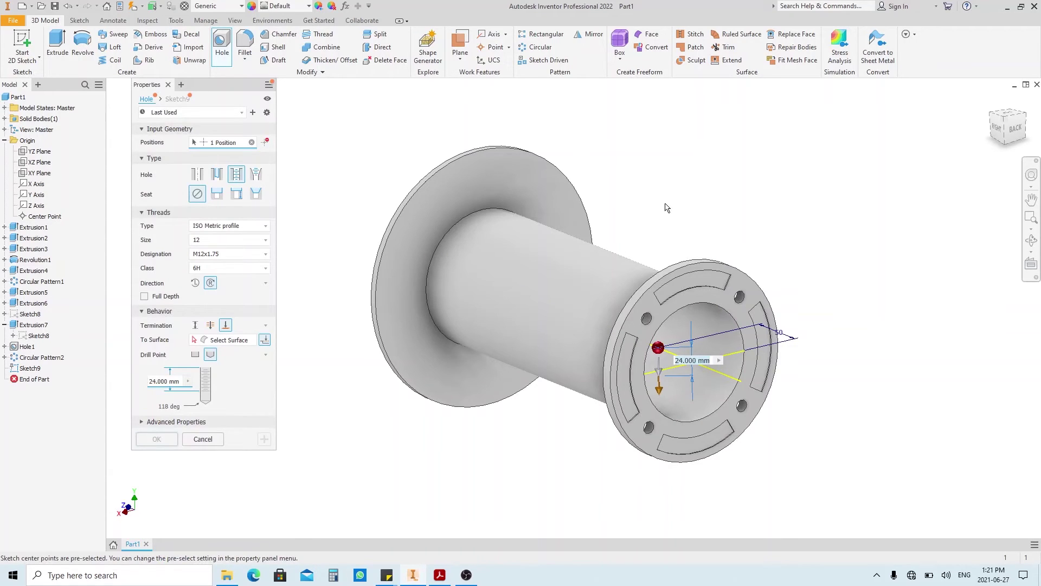
left_click(211, 325)
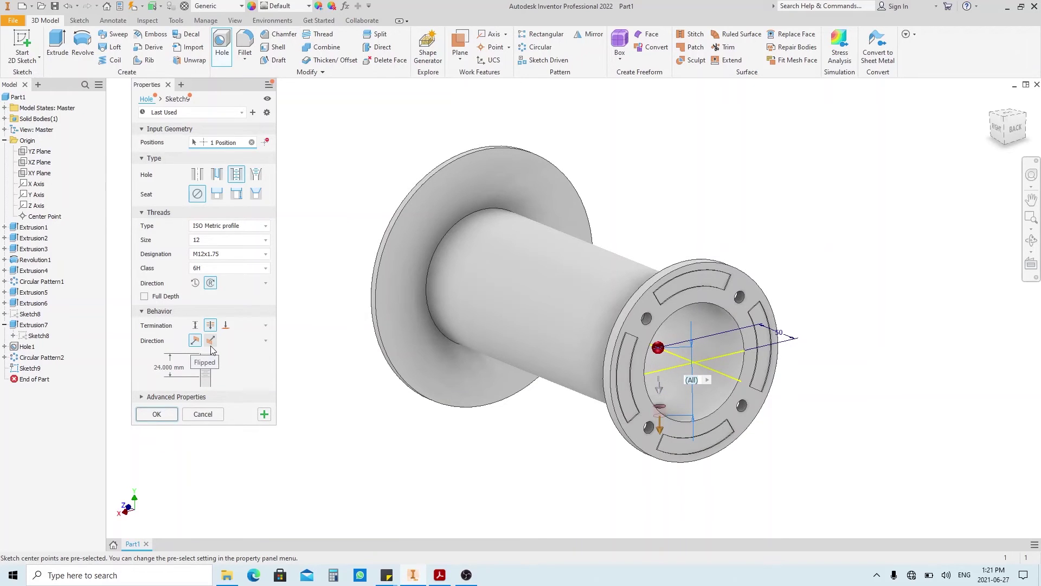
left_click(211, 341)
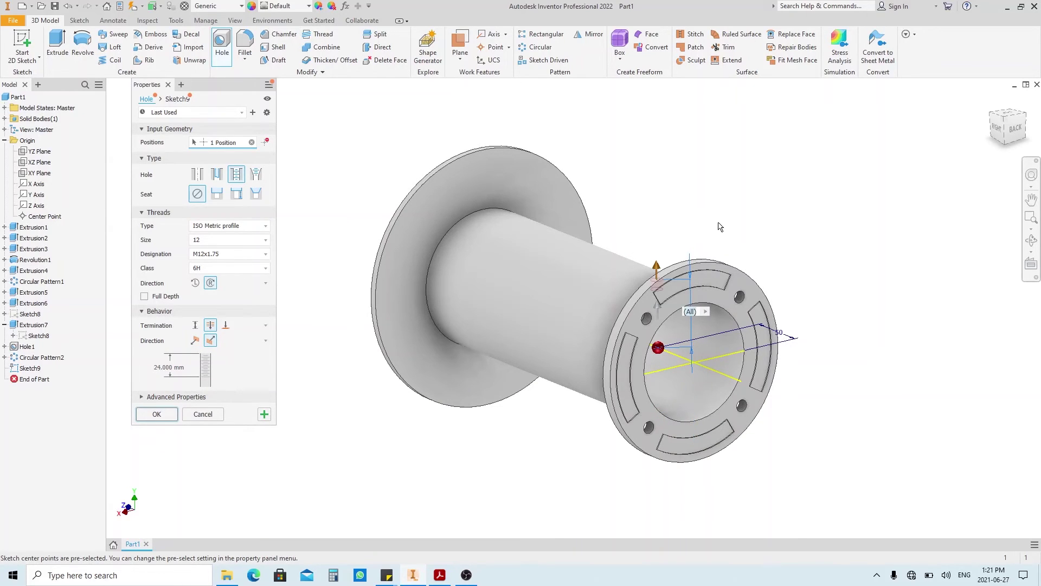
middle_click_drag(705, 255, 728, 239, "shift")
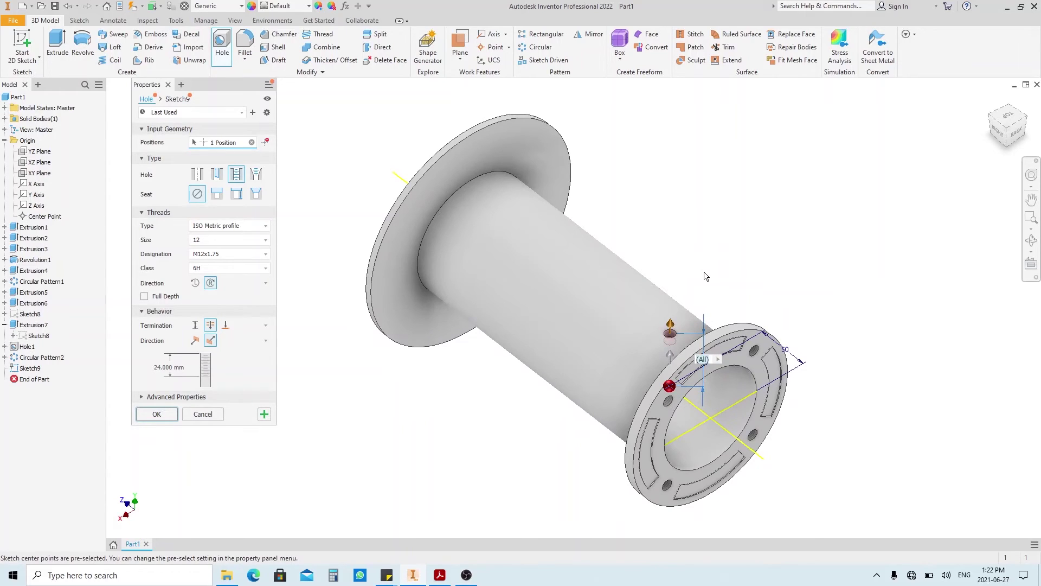
left_click(261, 240)
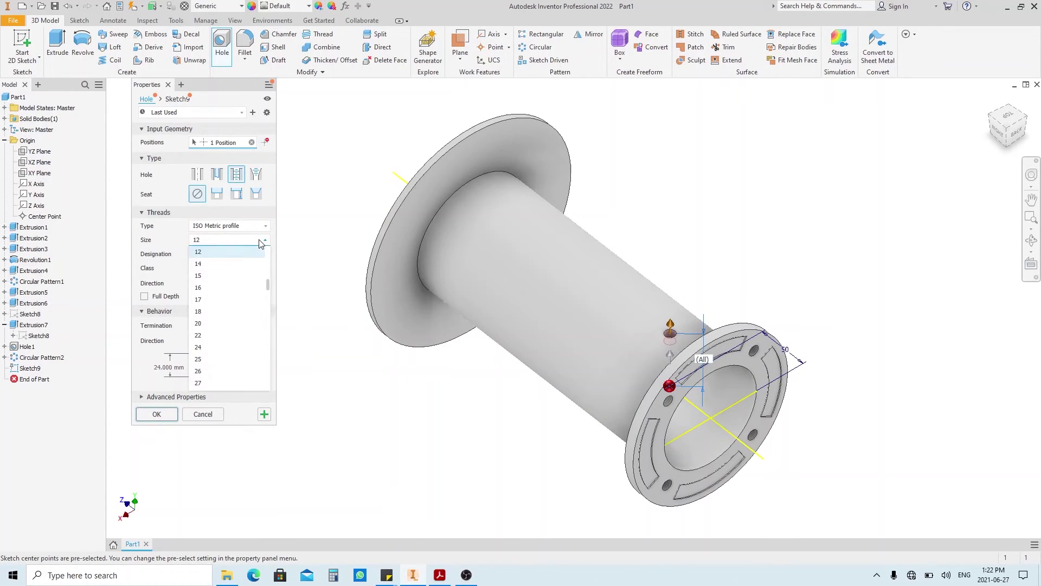
left_click(227, 264)
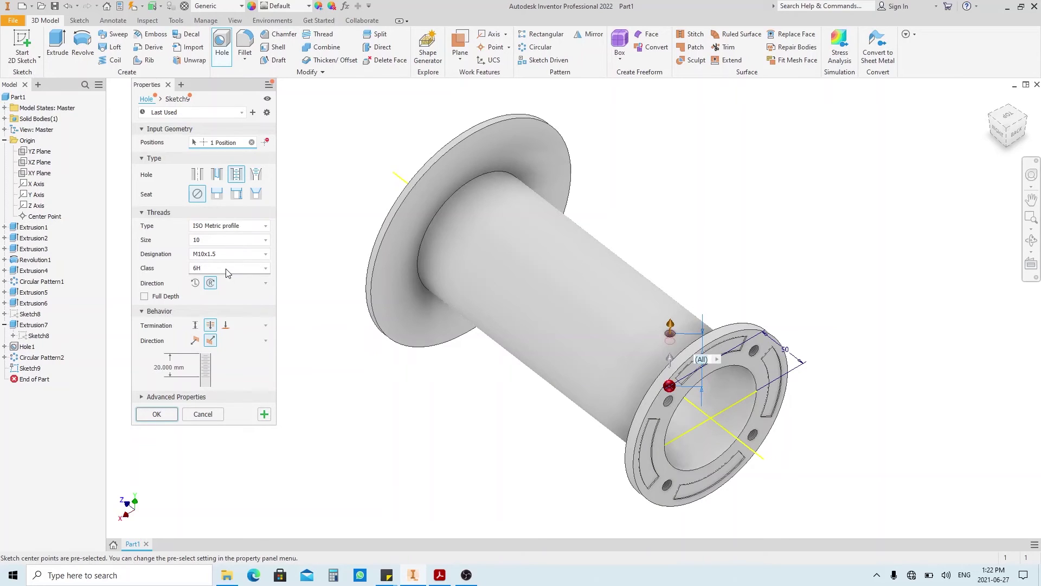
left_click(156, 414)
middle_click_drag(513, 374, 530, 454, "shift")
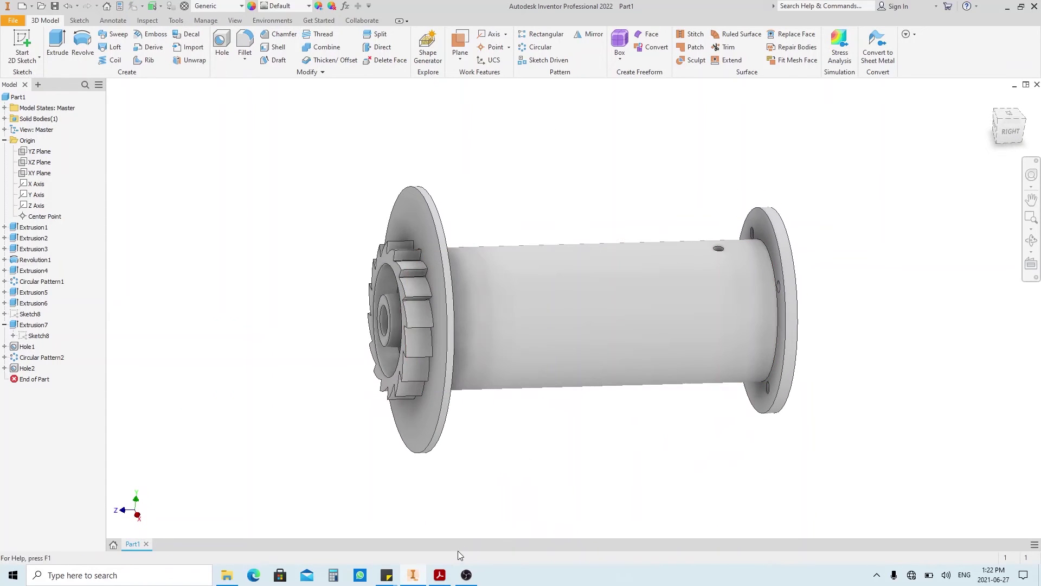
Following the PDF drawing, fillet four edges with 3 mm radius: both gear recess floor edges and the drum's joints with the two flanges
left_click(439, 574)
left_click_drag(323, 239, 483, 243)
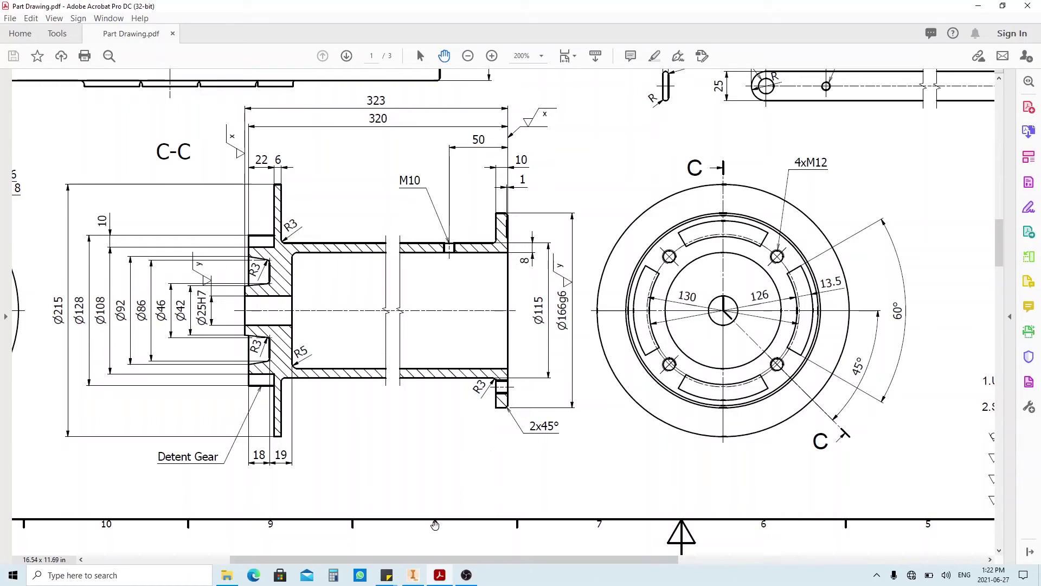
left_click(413, 575)
middle_click_drag(508, 203, 527, 212, "shift")
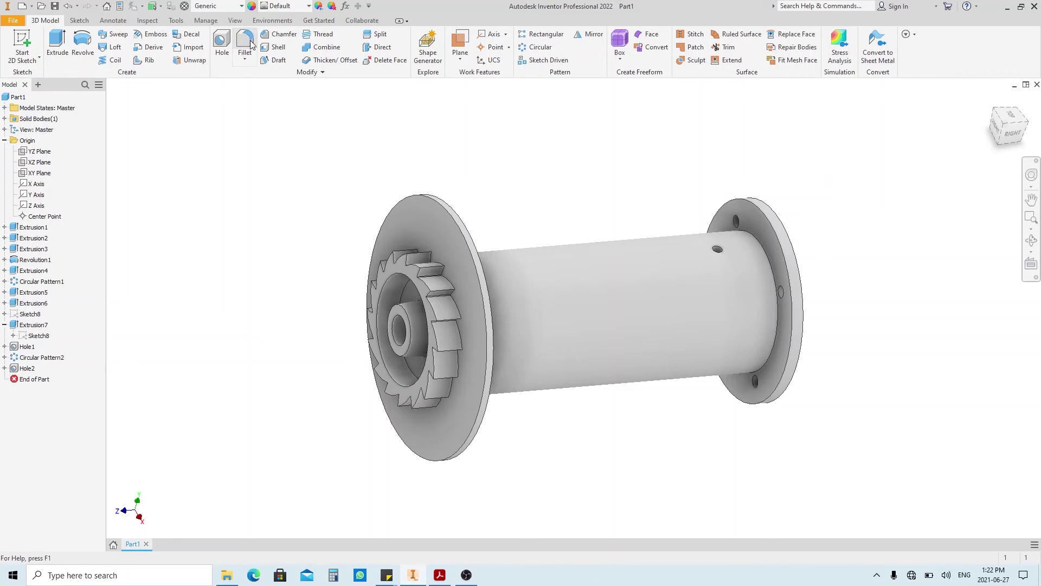
key("f")
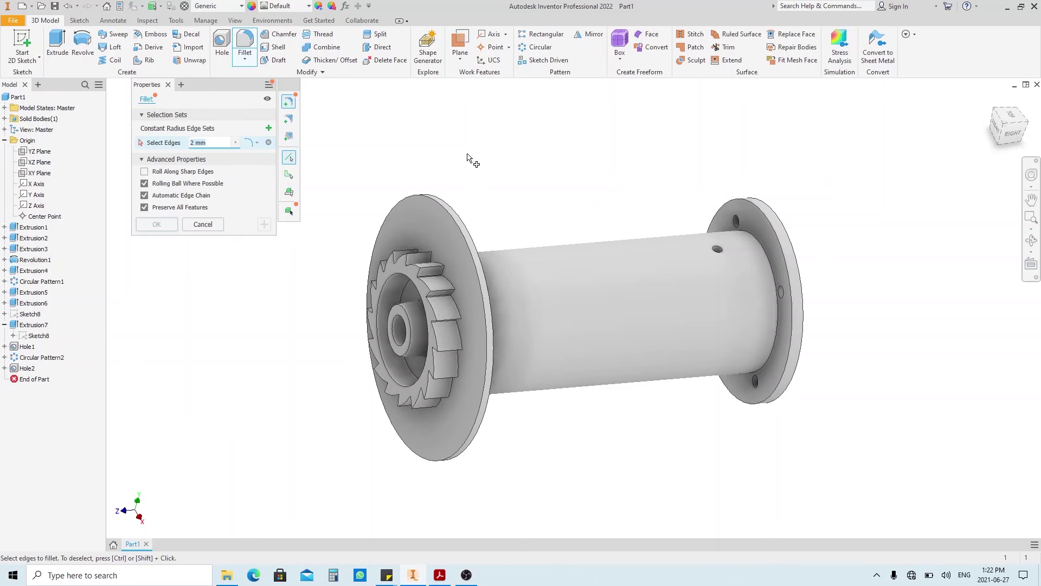
type("3")
middle_click_drag(408, 187, 427, 278, "shift")
left_click(427, 278)
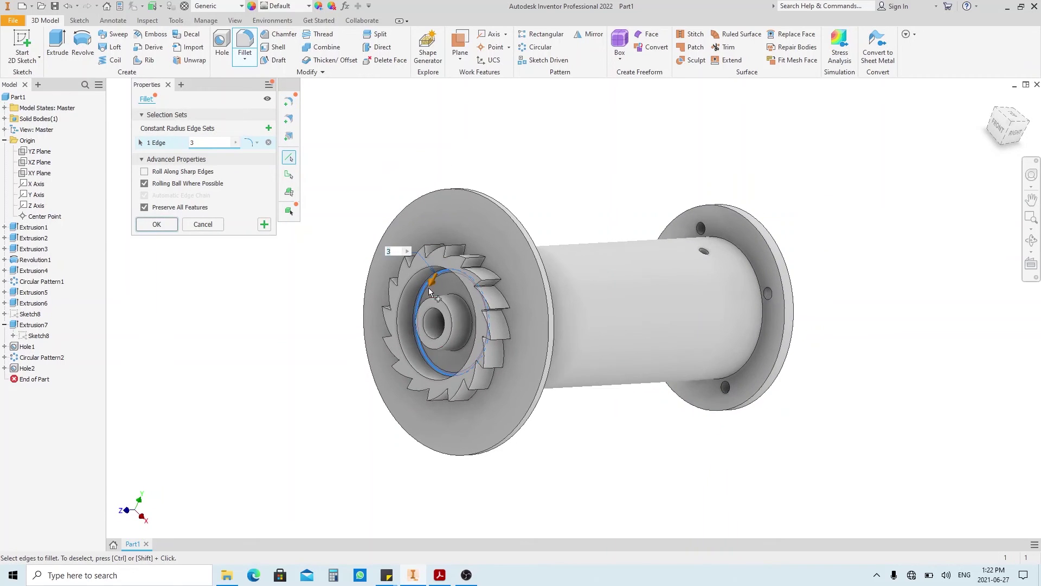
left_click(465, 307)
middle_click_drag(465, 307, 658, 265, "shift")
left_click(440, 347)
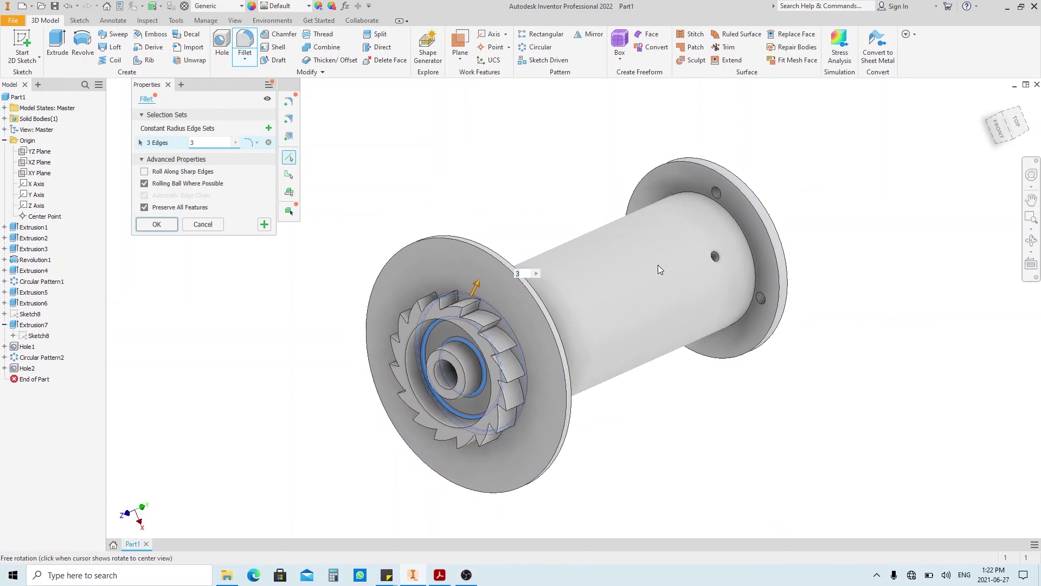
left_click(684, 193)
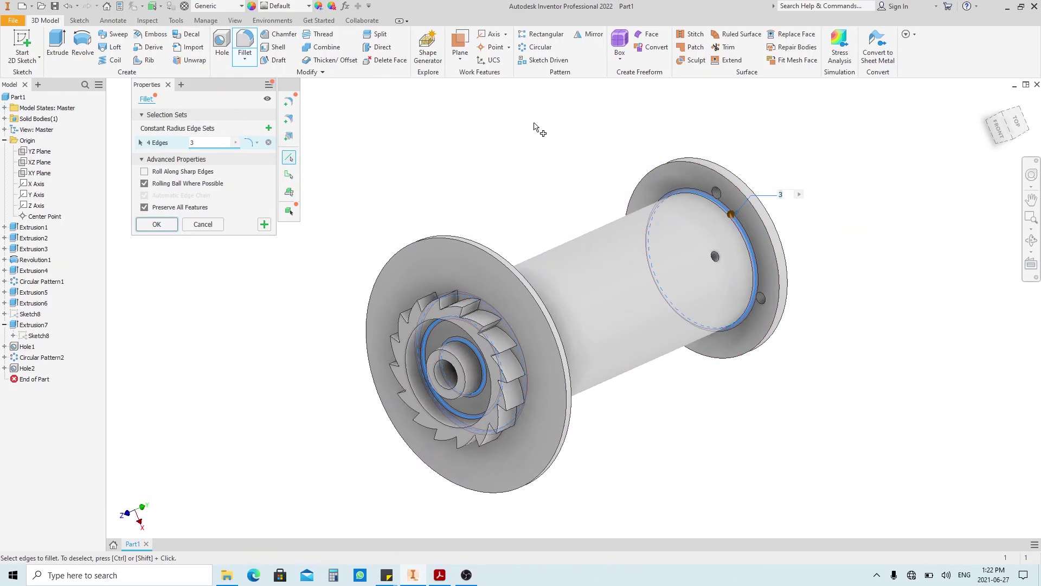
middle_click_drag(569, 168, 496, 137, "shift")
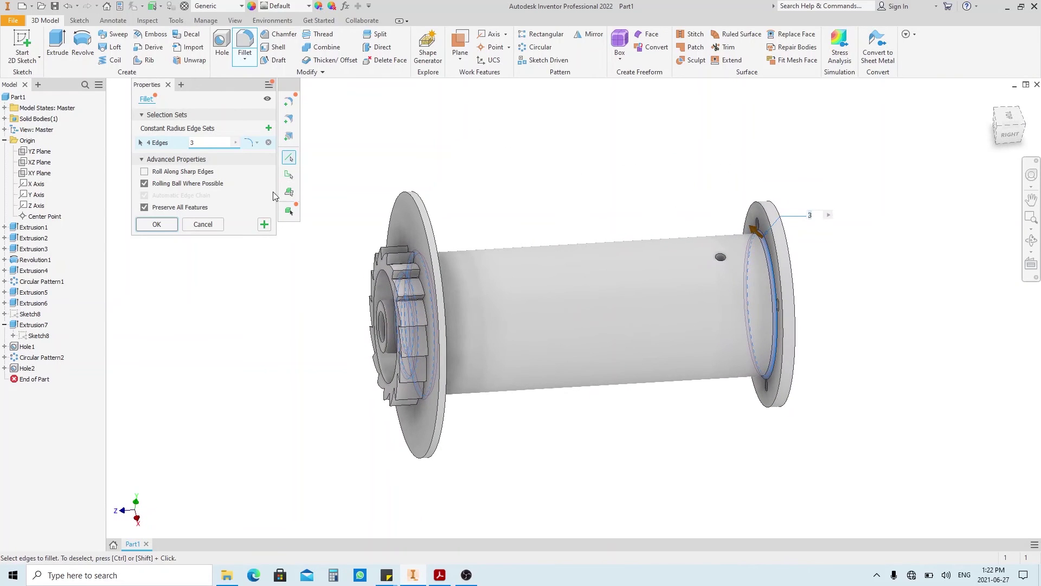
left_click(264, 224)
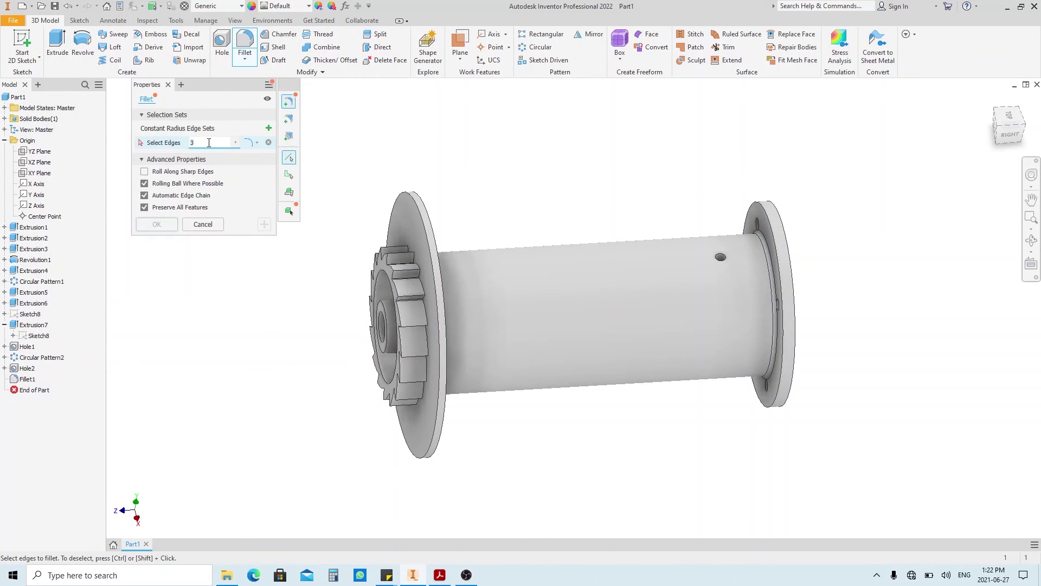
Fillet the inner edge at the bottom of the drum's bore with a 5 mm radius
key("BackSpace")
type("5")
middle_click_drag(488, 158, 460, 186, "shift")
left_click(596, 287)
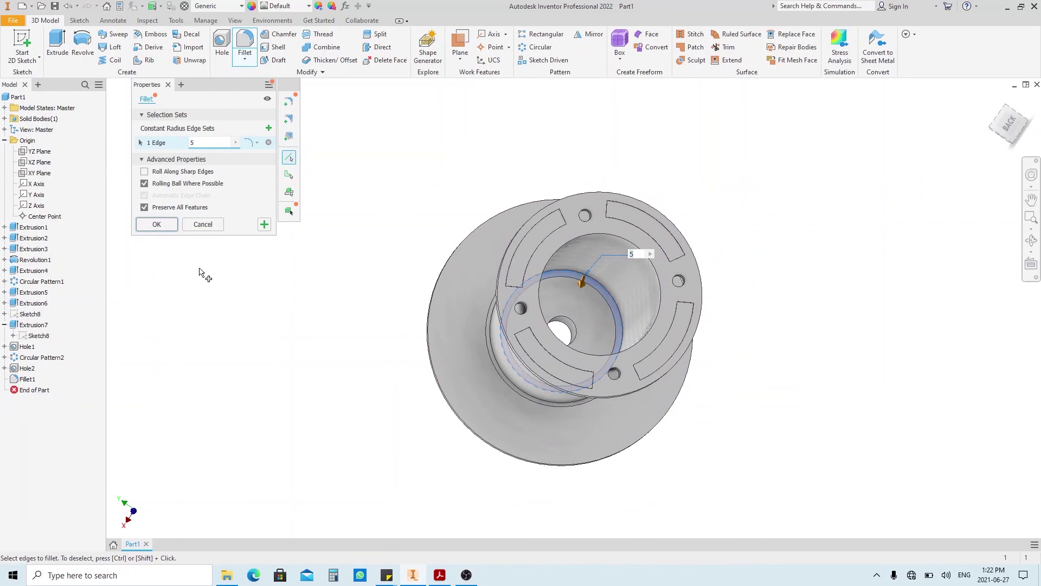
left_click(156, 224)
Chamfer the end flange's outer edge on the slotted face by 2 mm
middle_click_drag(433, 247, 626, 215, "shift")
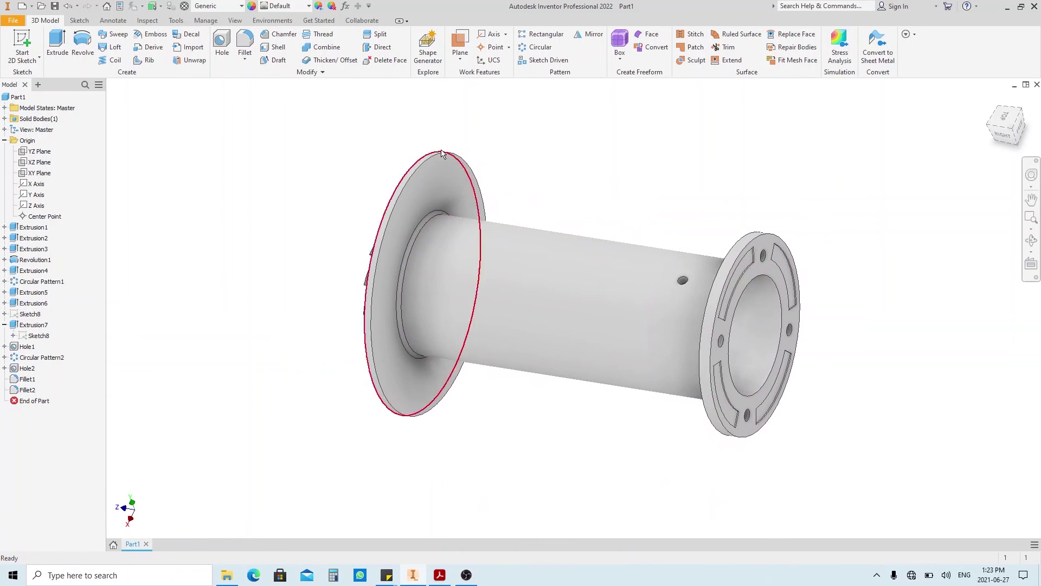
middle_click_drag(423, 144, 388, 153)
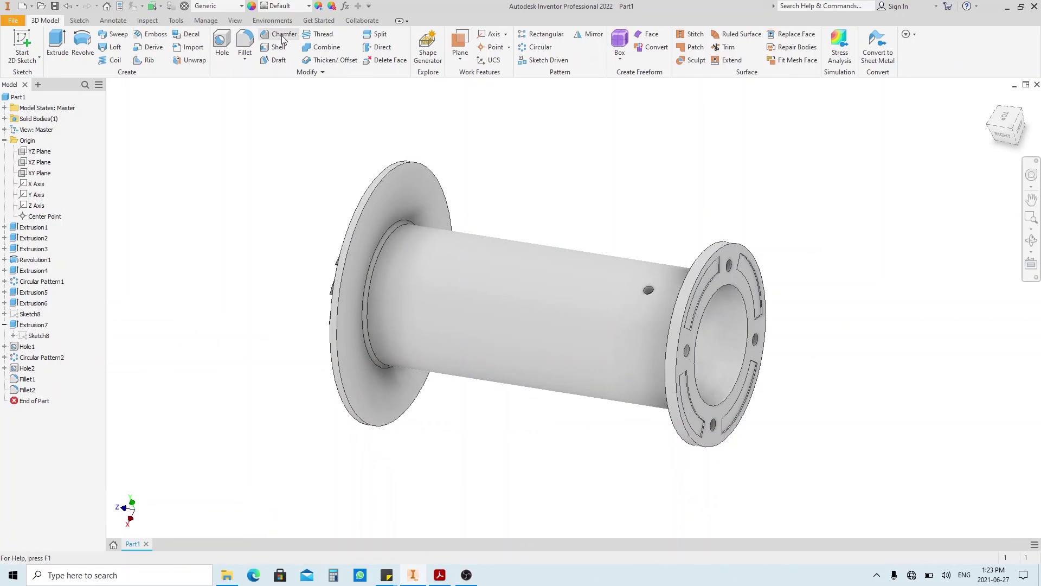
key("ctrl+shift+k")
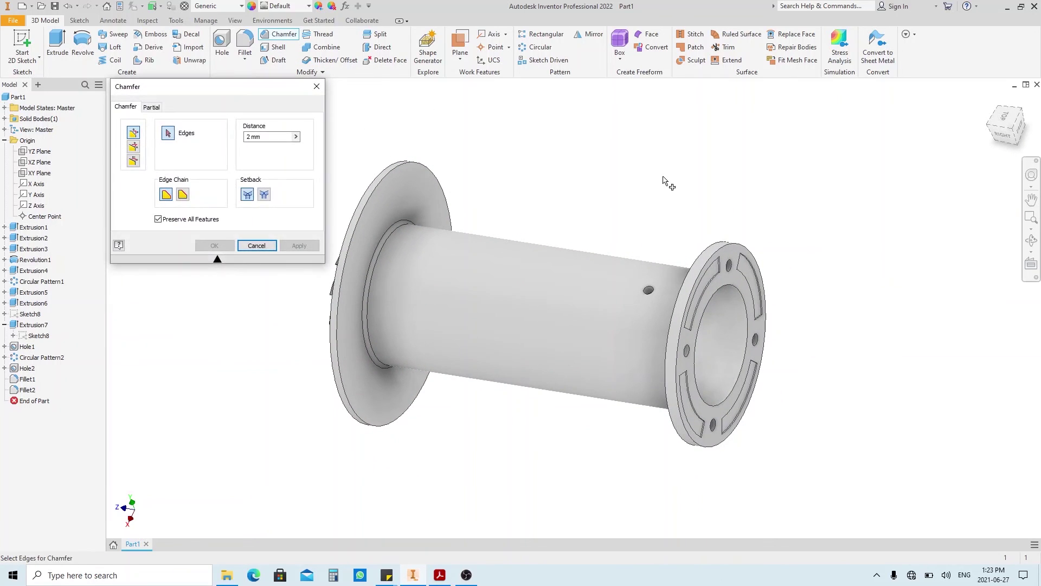
left_click(736, 247)
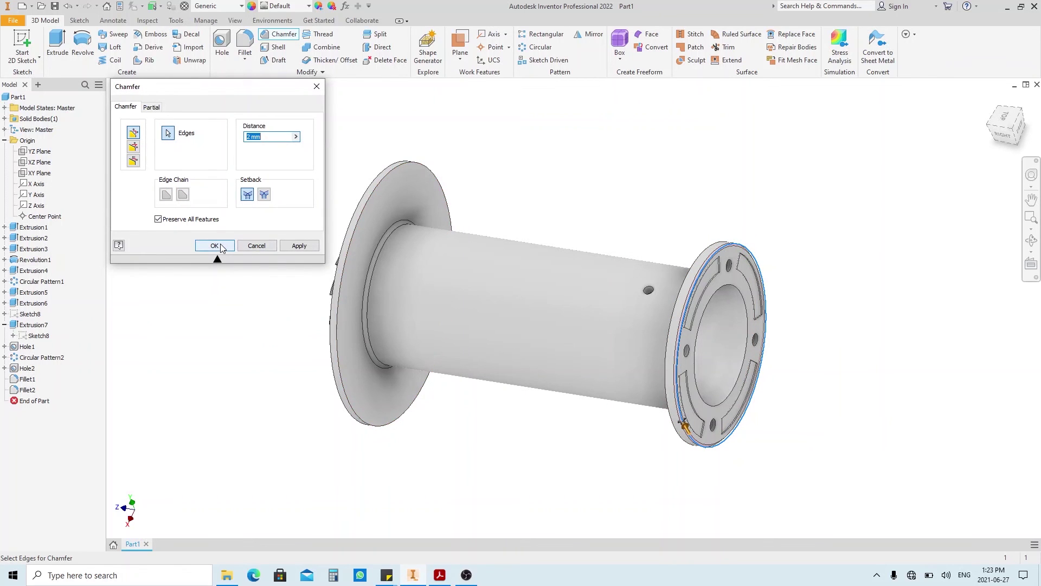
left_click(214, 245)
middle_click_drag(554, 268, 79, 180, "shift")
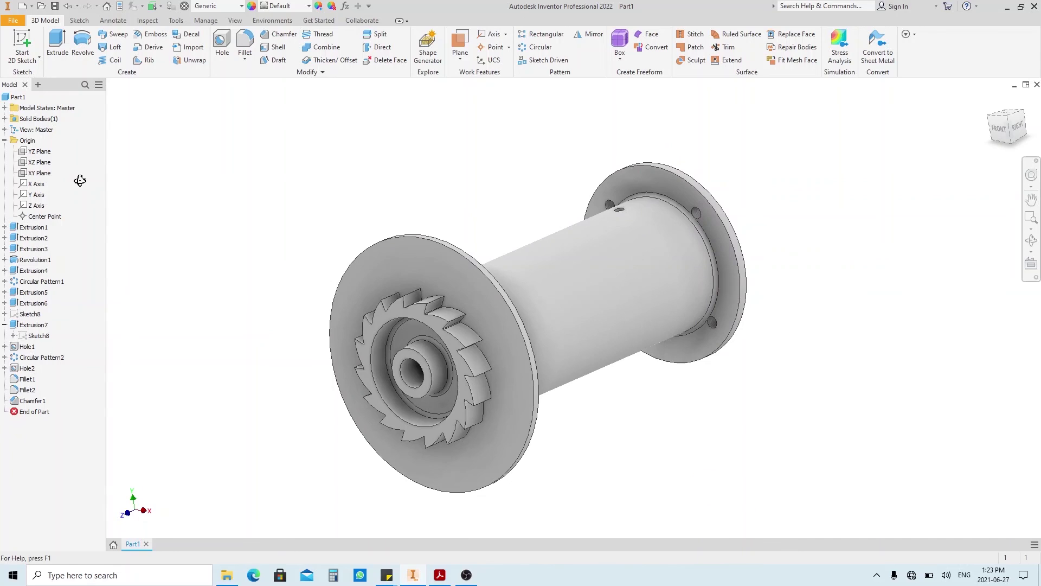
middle_click_drag(304, 225, 319, 219)
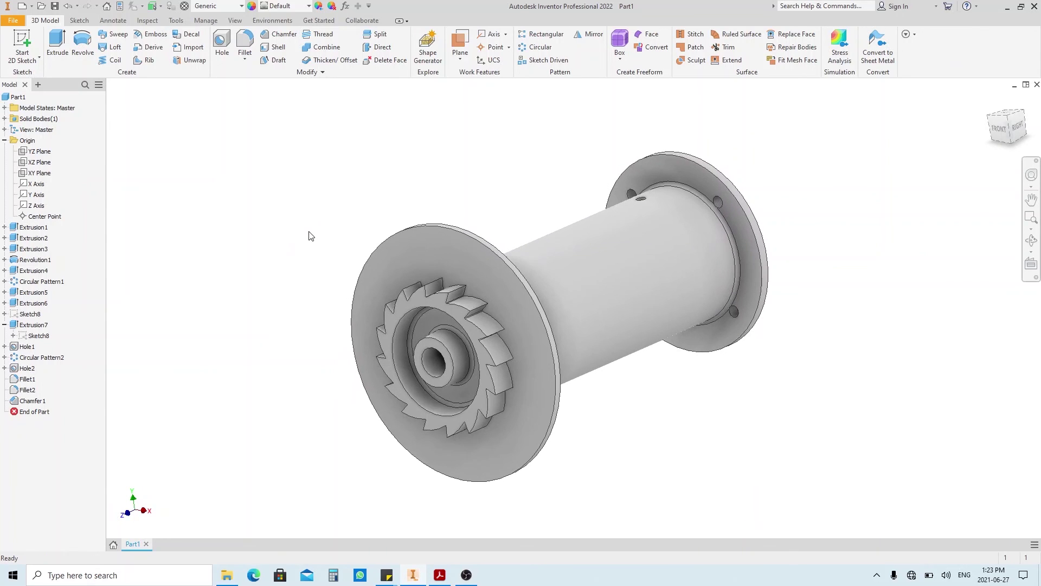